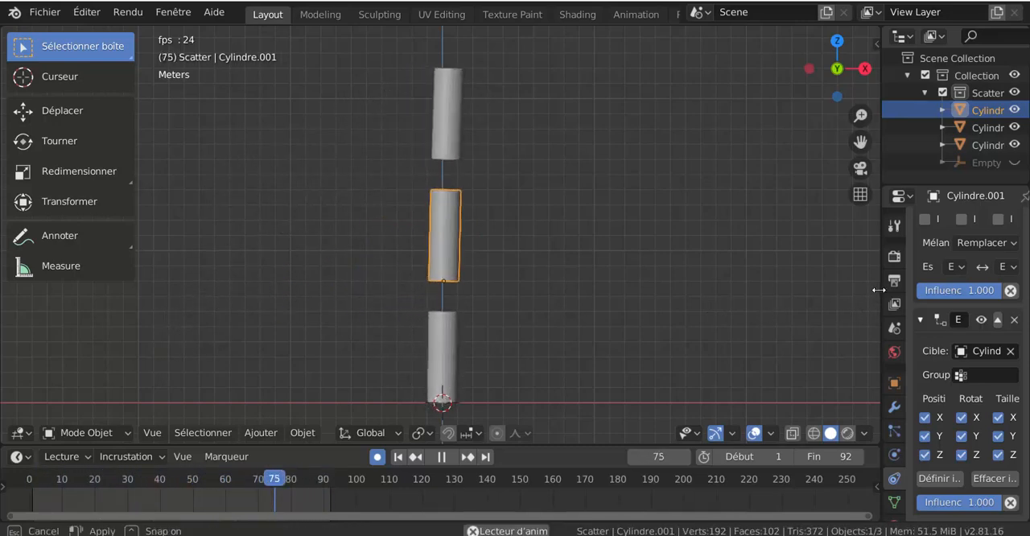
# Widen the properties area to show the full constraint settings of Cylindre.001.
pyautogui.moveTo(881, 294); pyautogui.dragTo(779, 297)
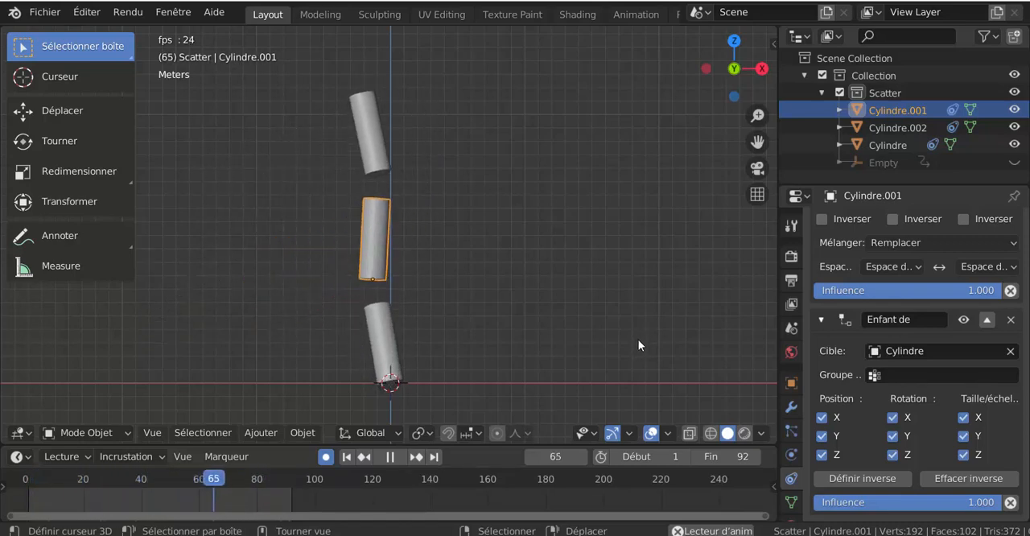
# Switch to the browser and look through the video and playlist sections on the Meletou1 YouTube channel's home page.
pyautogui.hotkey('alt', 'Tab')
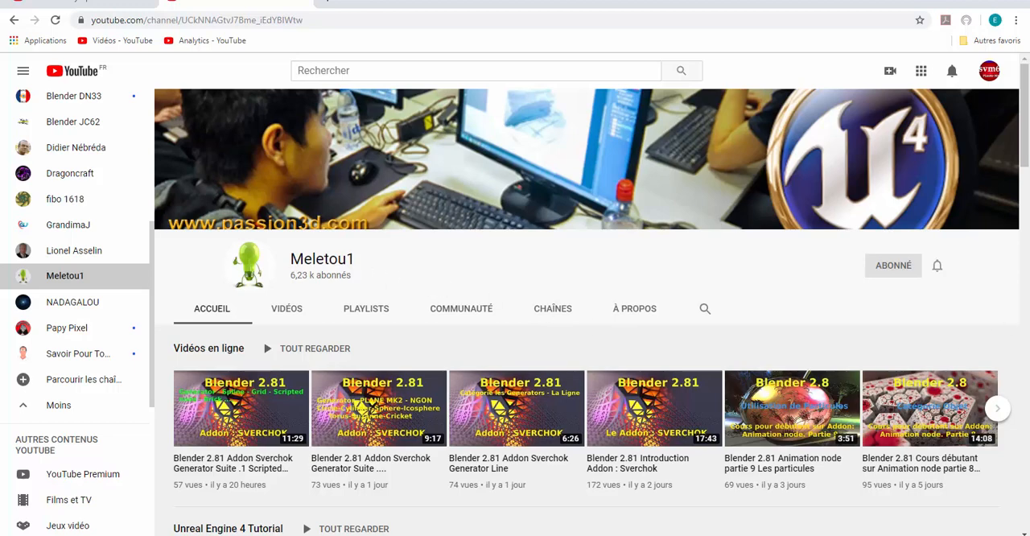
pyautogui.scroll(-2, 1025, 330)
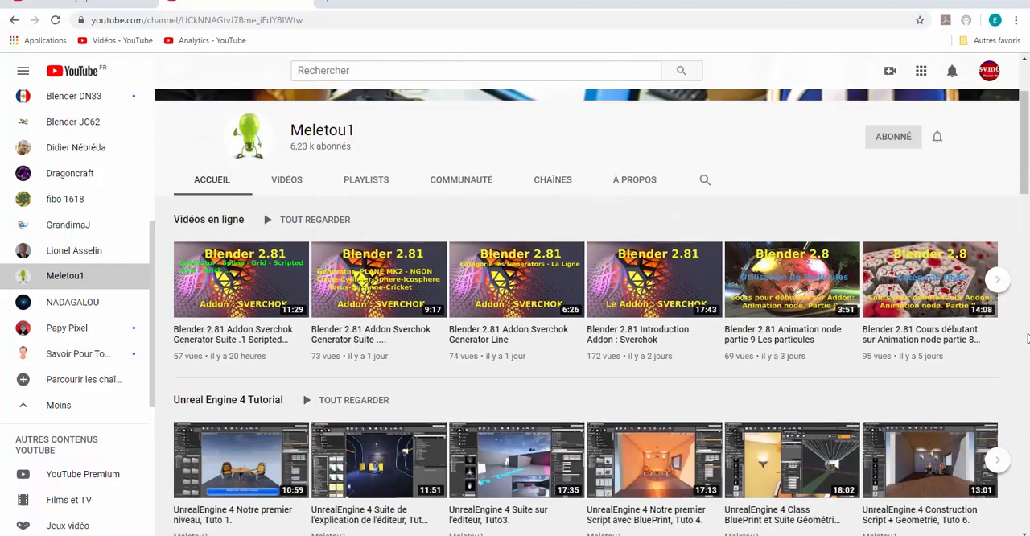
pyautogui.scroll(-5, 1027, 338)
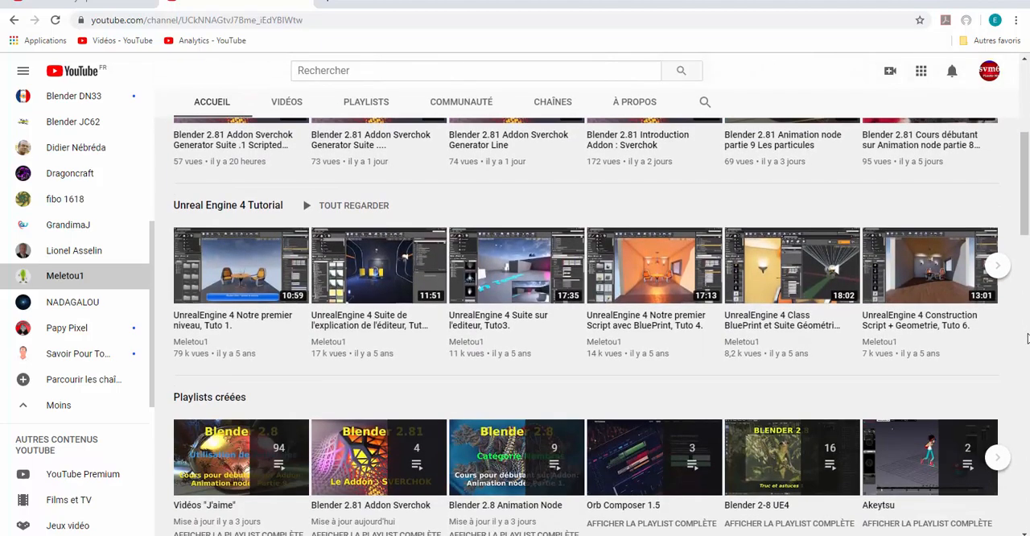
pyautogui.scroll(-7, 1027, 338)
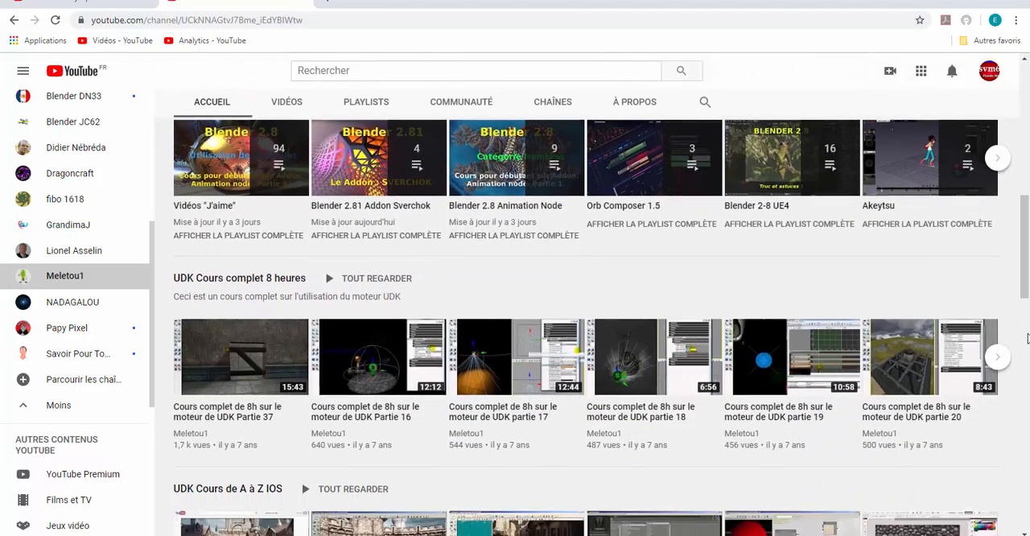
pyautogui.scroll(-4, 1027, 338)
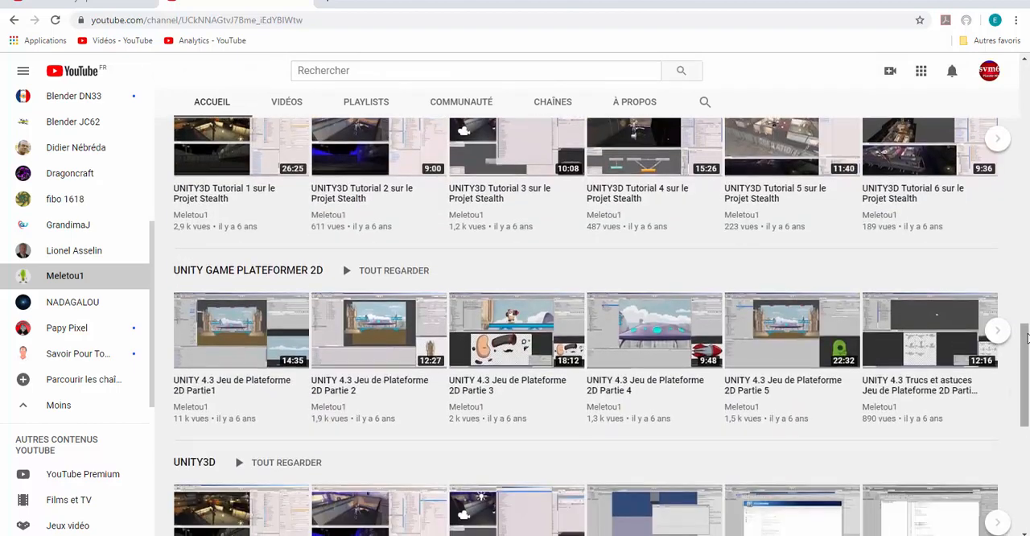
pyautogui.scroll(4, 1027, 339)
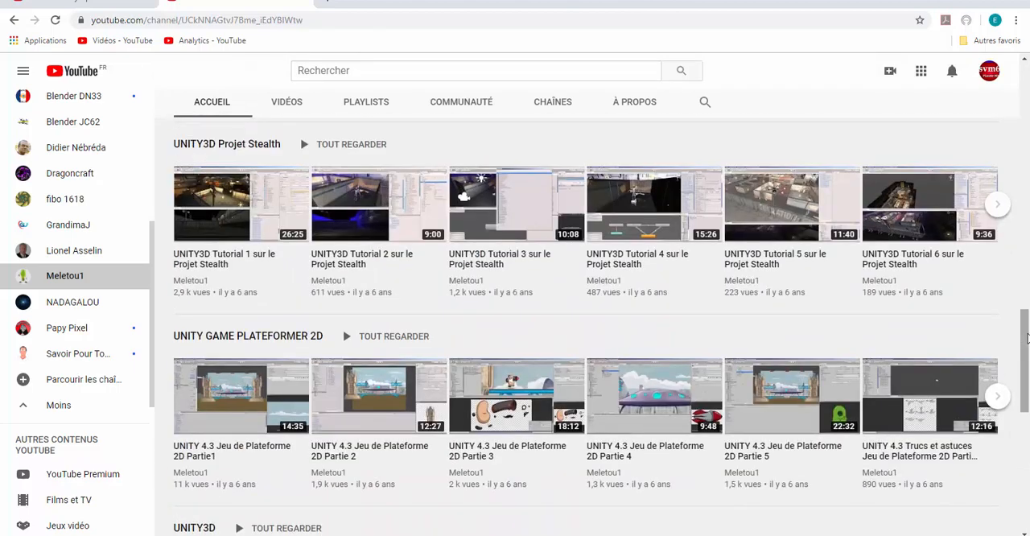
pyautogui.scroll(6, 1027, 338)
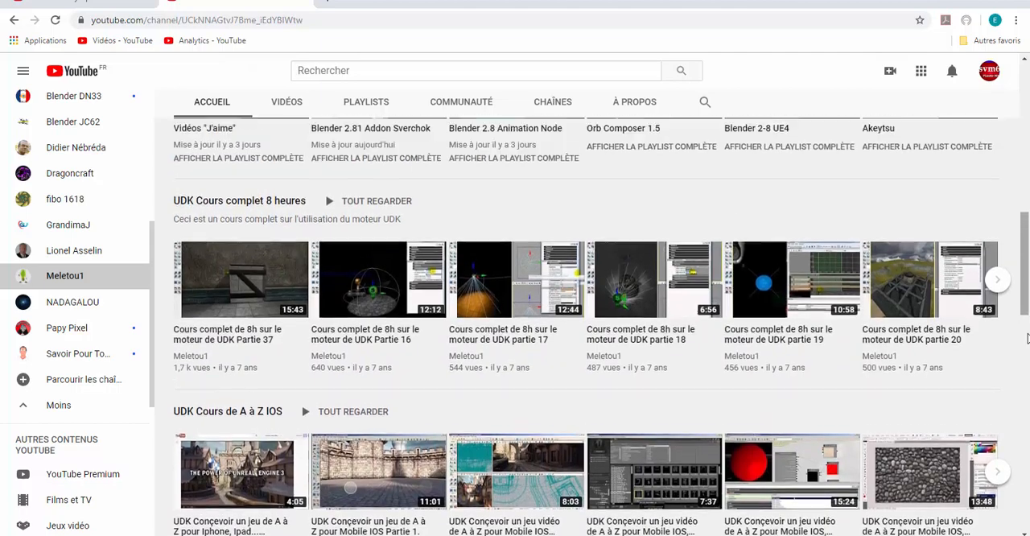
pyautogui.scroll(5, 1027, 338)
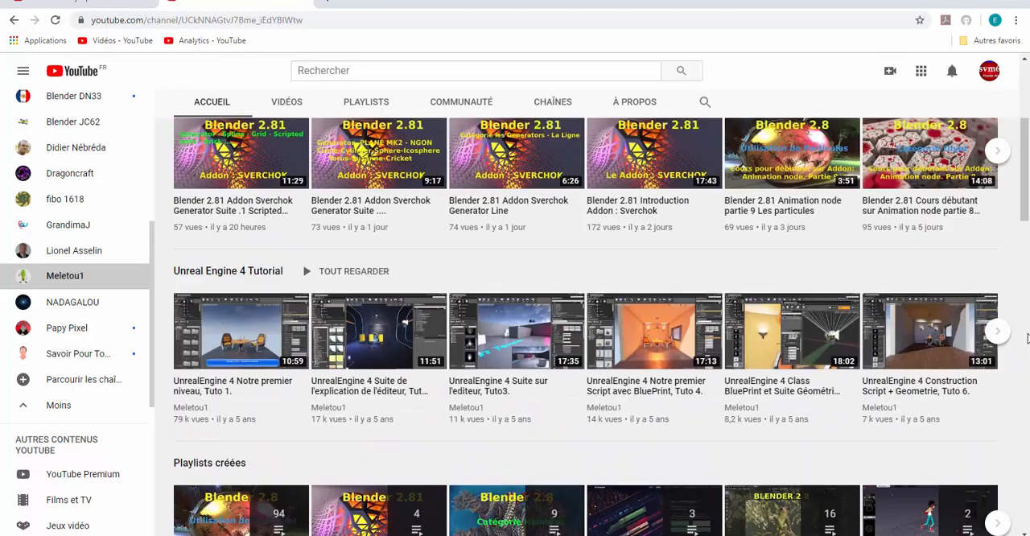
pyautogui.scroll(2, 1028, 338)
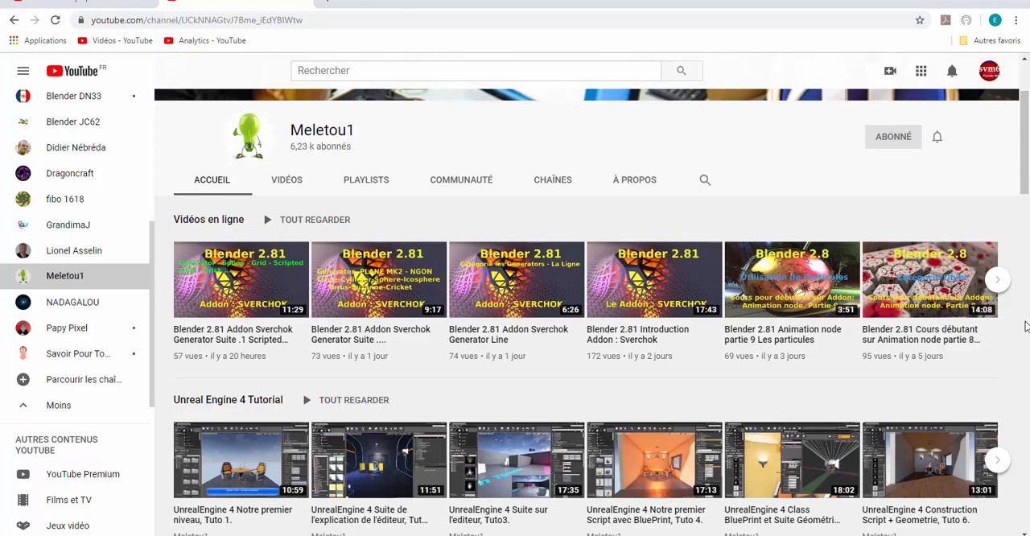
pyautogui.scroll(2, 1023, 326)
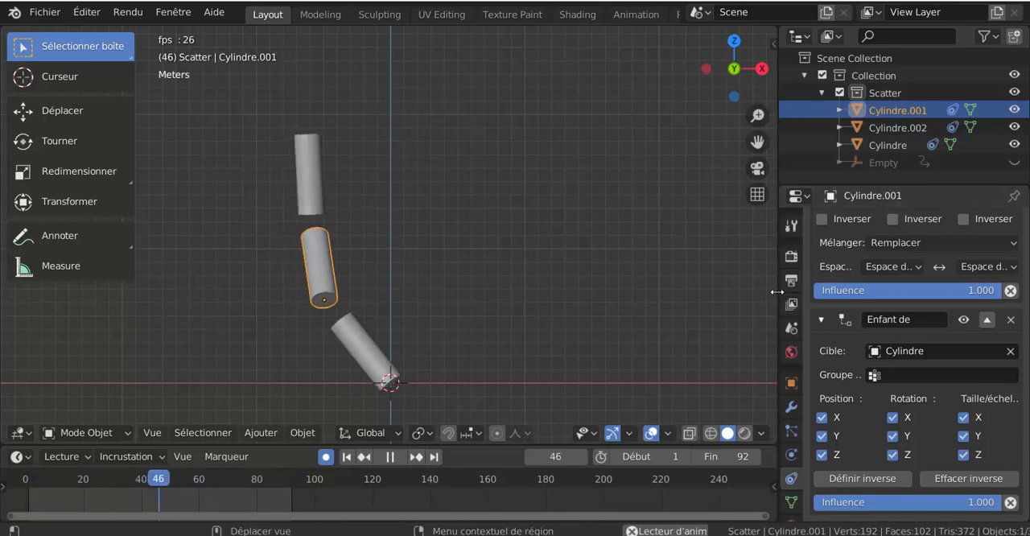
# Switch back to Blender and examine the playing cylinder animation from different angles, along with the constraint settings of Cylindre.001.
pyautogui.moveTo(780, 293); pyautogui.dragTo(864, 288)
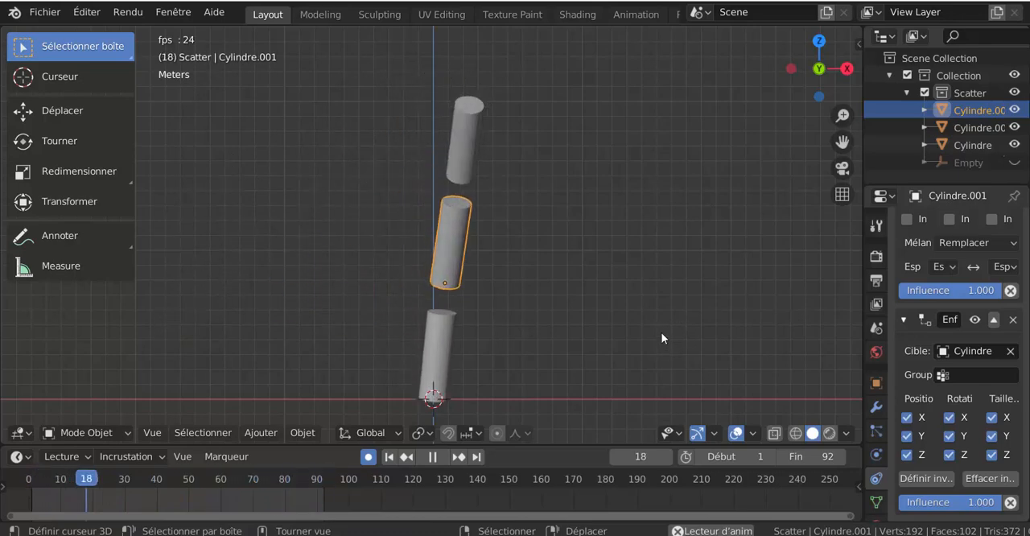
pyautogui.moveTo(670, 341); pyautogui.dragTo(660, 302, button='middle')
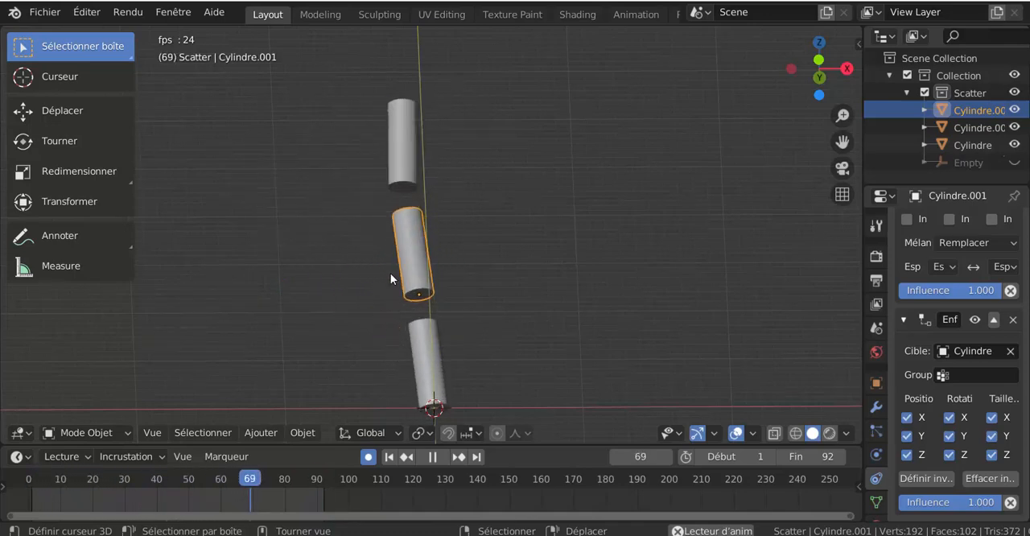
pyautogui.moveTo(706, 315); pyautogui.dragTo(678, 299, button='middle')
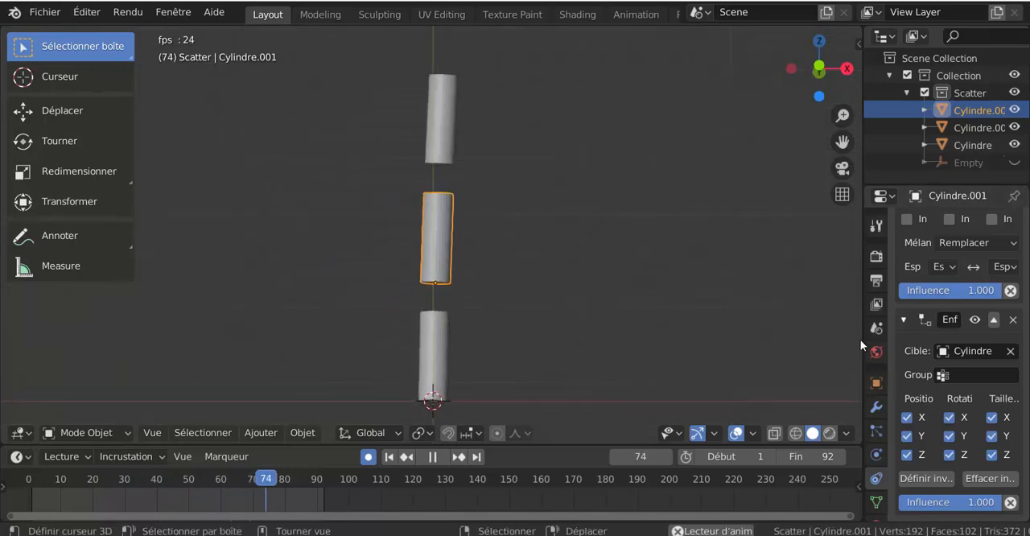
pyautogui.moveTo(863, 336); pyautogui.dragTo(763, 338)
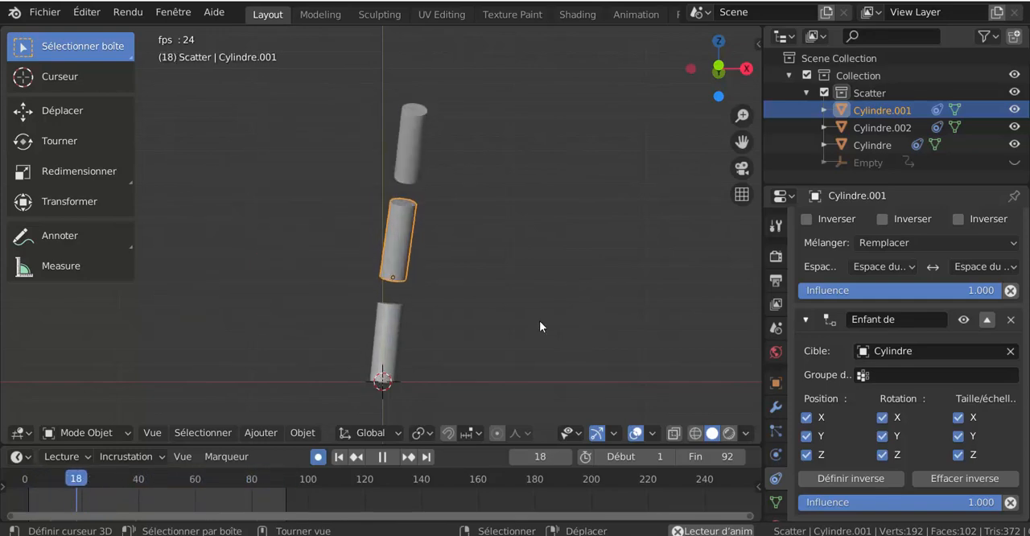
# Stop the animation playback and unhide the Empty in the viewport.
pyautogui.click(384, 457)
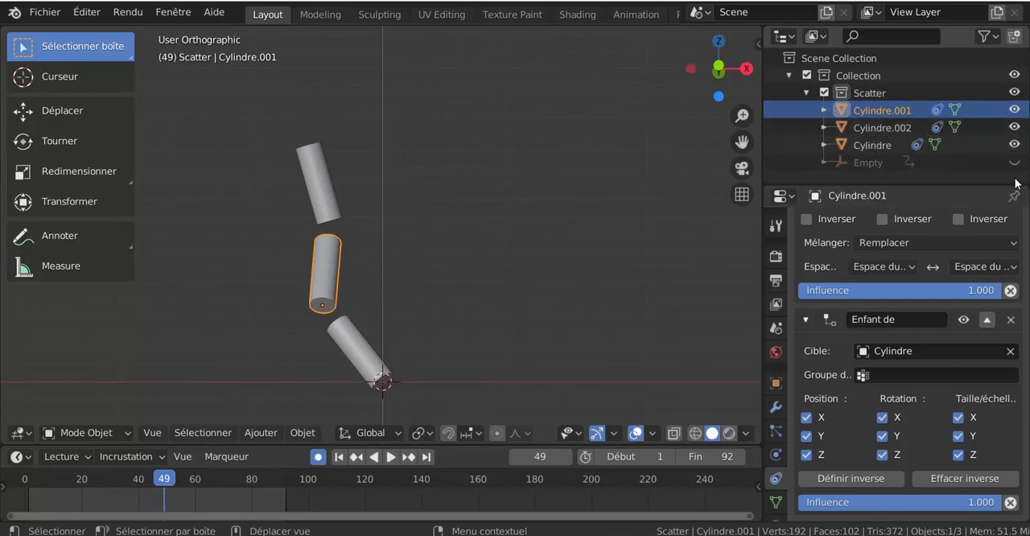
pyautogui.scroll(-3, 497, 284)
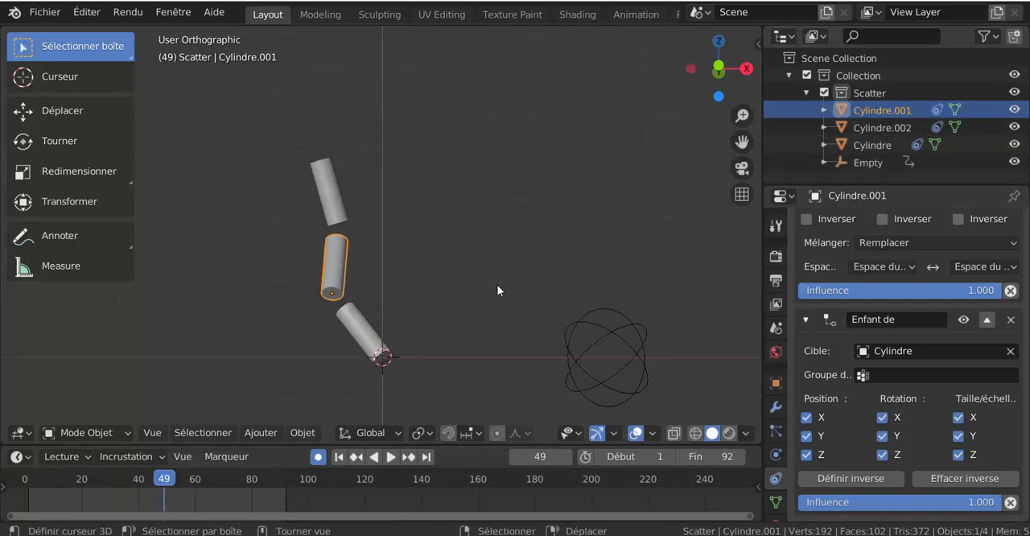
pyautogui.moveTo(548, 320); pyautogui.dragTo(581, 391, button='middle')
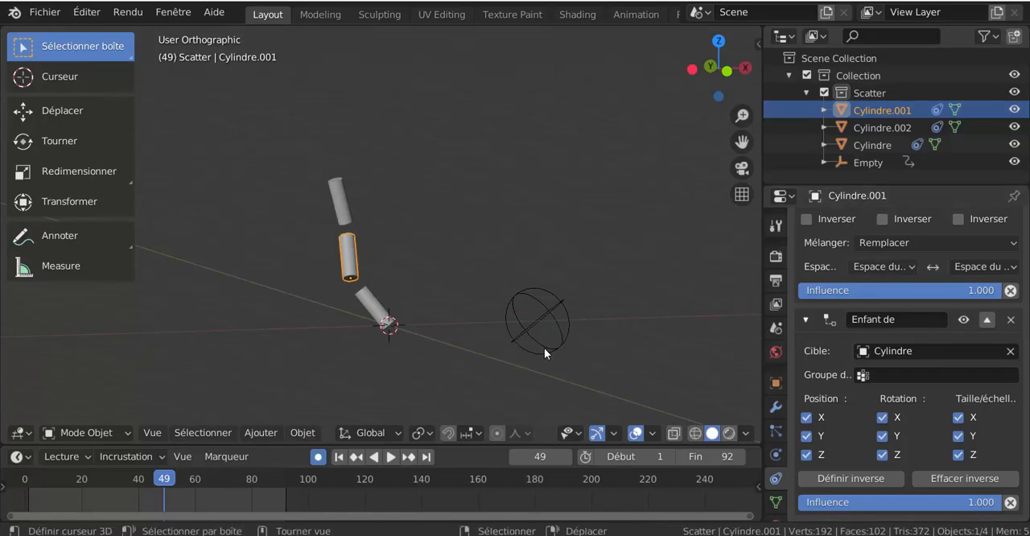
pyautogui.scroll(2, 555, 348)
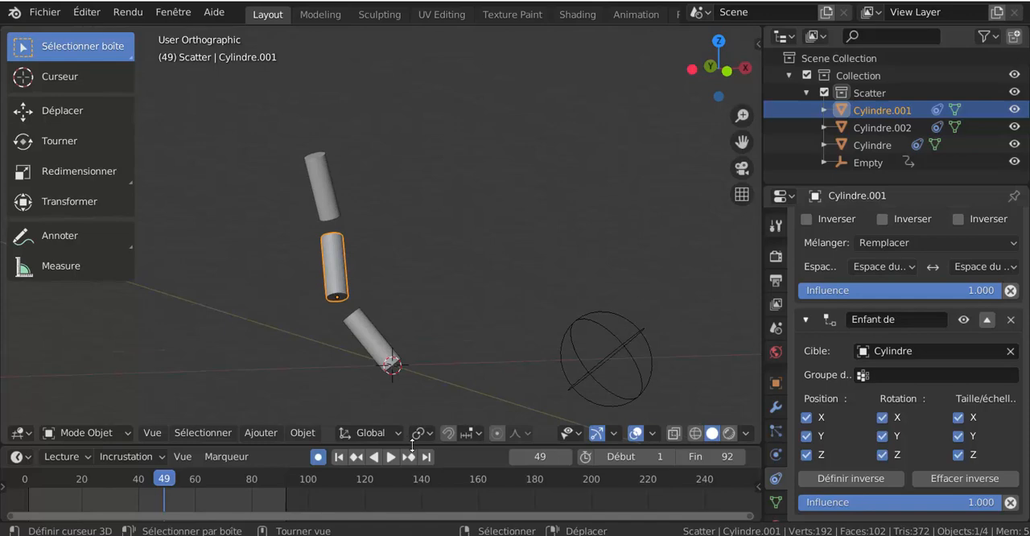
# Return the timeline to frame 0 and delete all keyframes of the Empty.
pyautogui.moveTo(413, 445); pyautogui.dragTo(432, 363)
pyautogui.moveTo(155, 407); pyautogui.dragTo(16, 396)
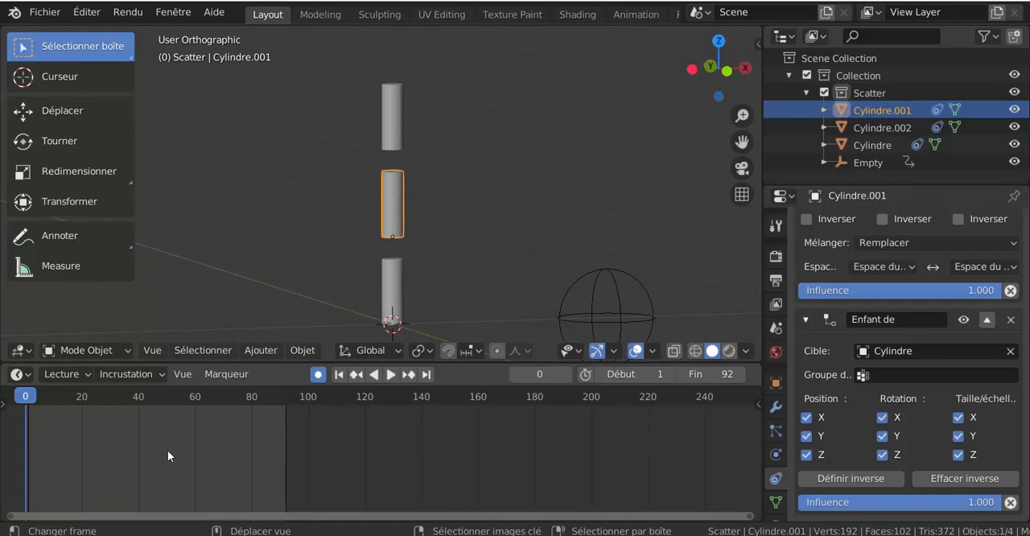
pyautogui.click(387, 275)
pyautogui.click(585, 298)
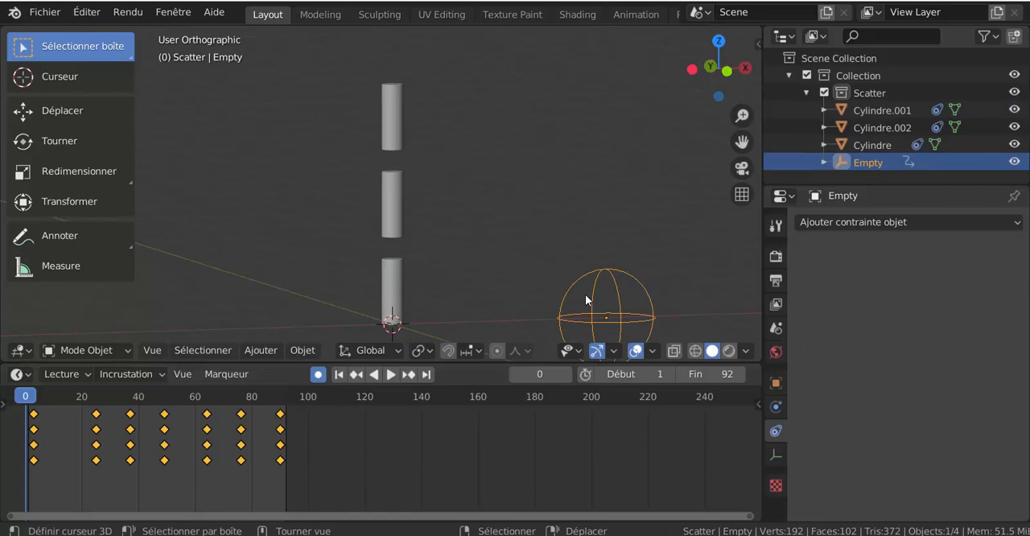
pyautogui.press('x')
pyautogui.click(200, 452)
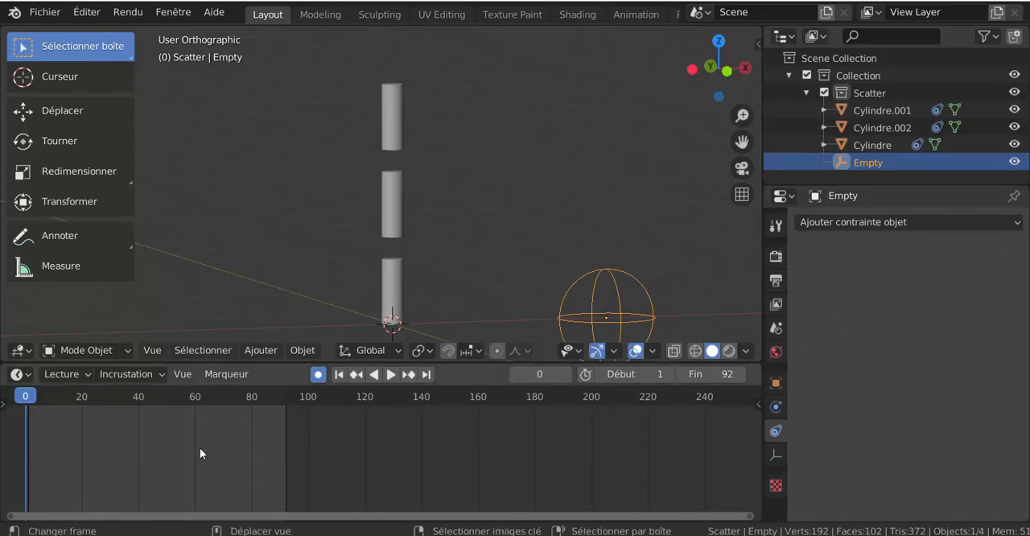
# Shrink the timeline and try rotating the Empty from a near-front view to test the cylinder chain's bending, then cancel the rotation.
pyautogui.moveTo(649, 328); pyautogui.dragTo(567, 262, button='middle')
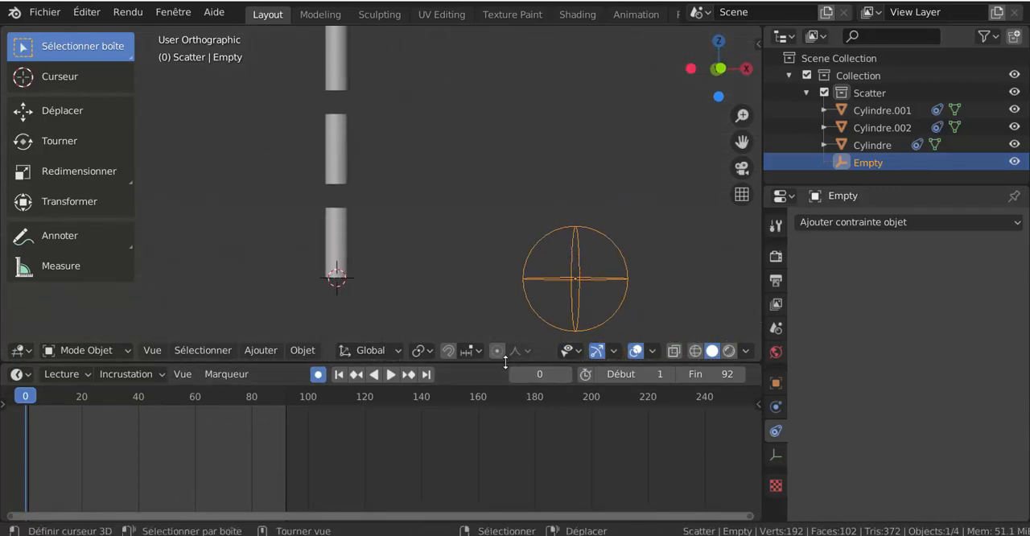
pyautogui.moveTo(506, 360); pyautogui.dragTo(506, 486)
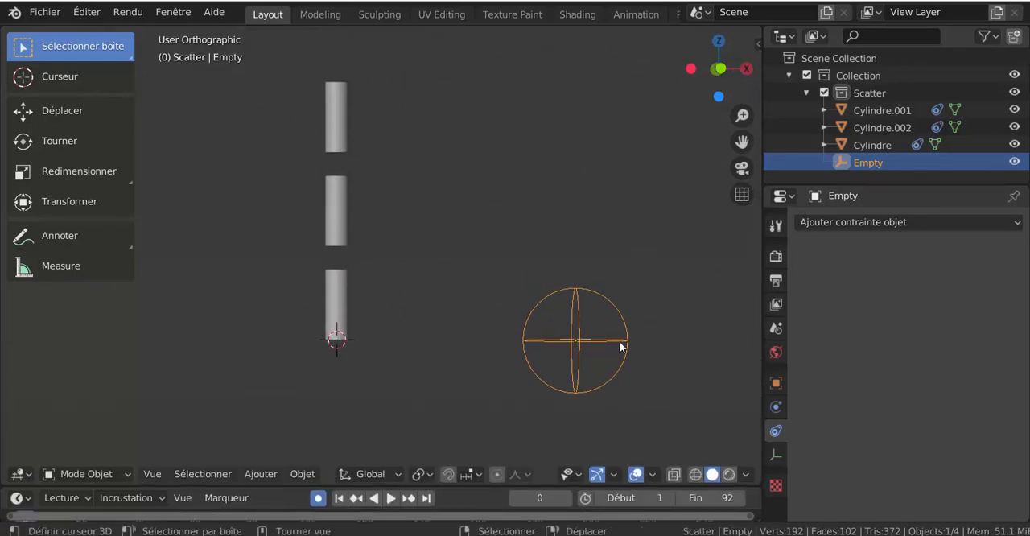
pyautogui.press('g')
pyautogui.click(628, 343)
pyautogui.press('r')
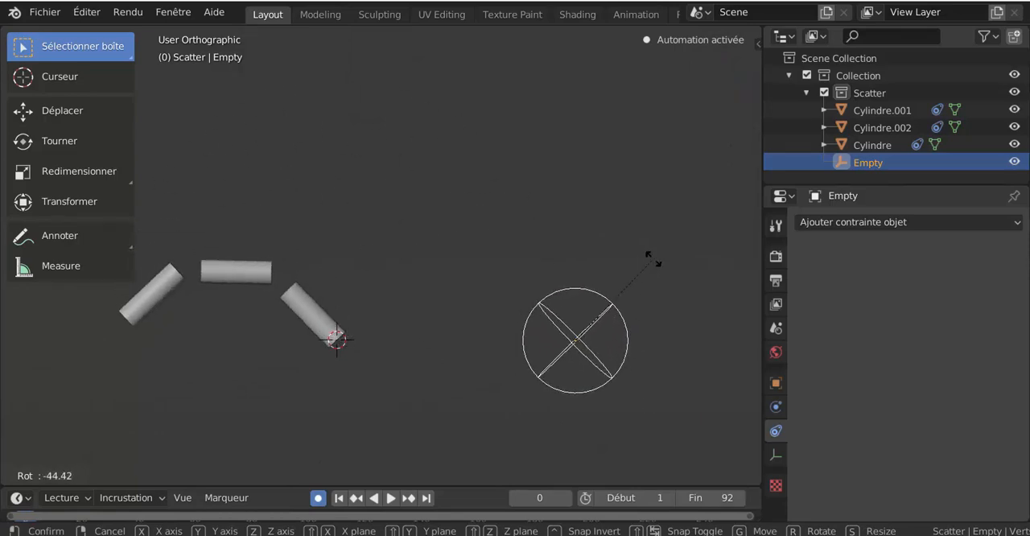
pyautogui.rightClick(668, 341)
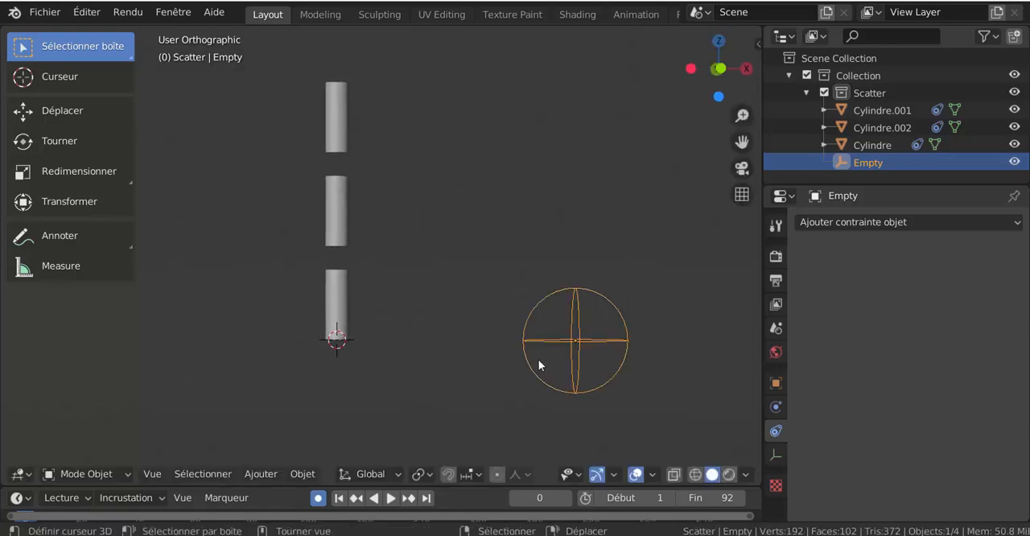
# Test the cylinder chain again by freely rotating the Empty from an angled view, then cancel the rotation.
pyautogui.moveTo(538, 359); pyautogui.dragTo(577, 392, button='middle')
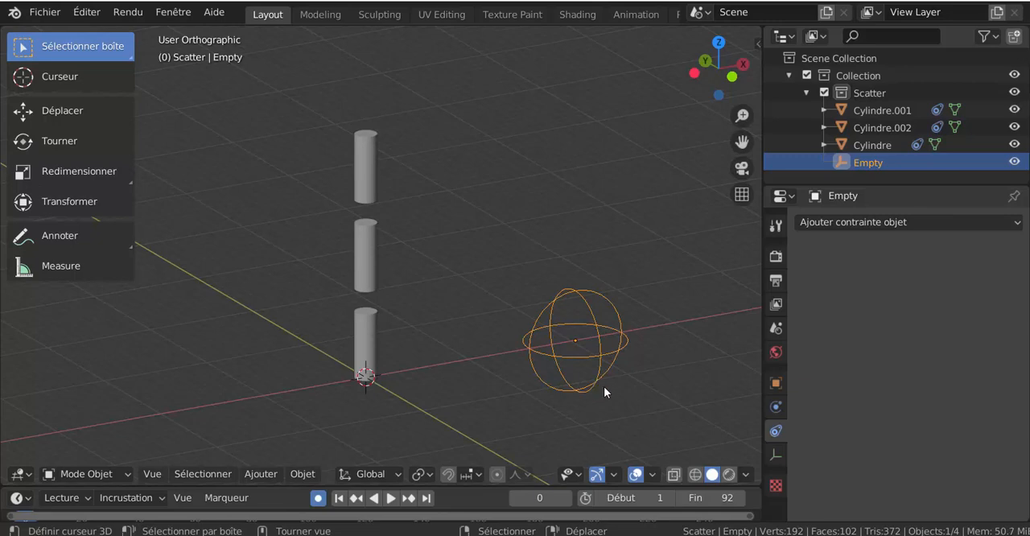
pyautogui.moveTo(604, 392)
pyautogui.mouseDown(button='middle')
pyautogui.moveTo(554, 403)
pyautogui.moveTo(618, 404)
pyautogui.mouseUp(button='middle')
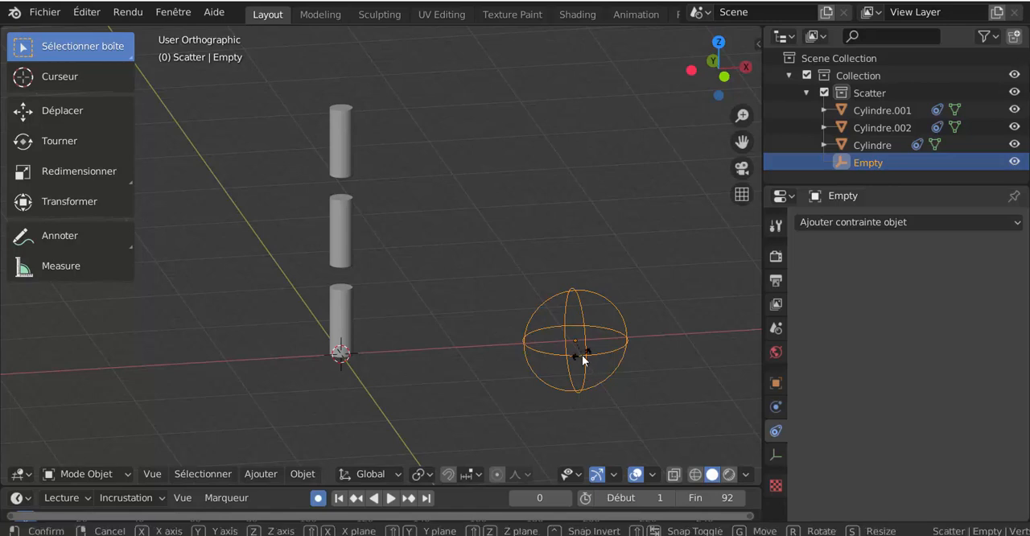
pyautogui.press('r')
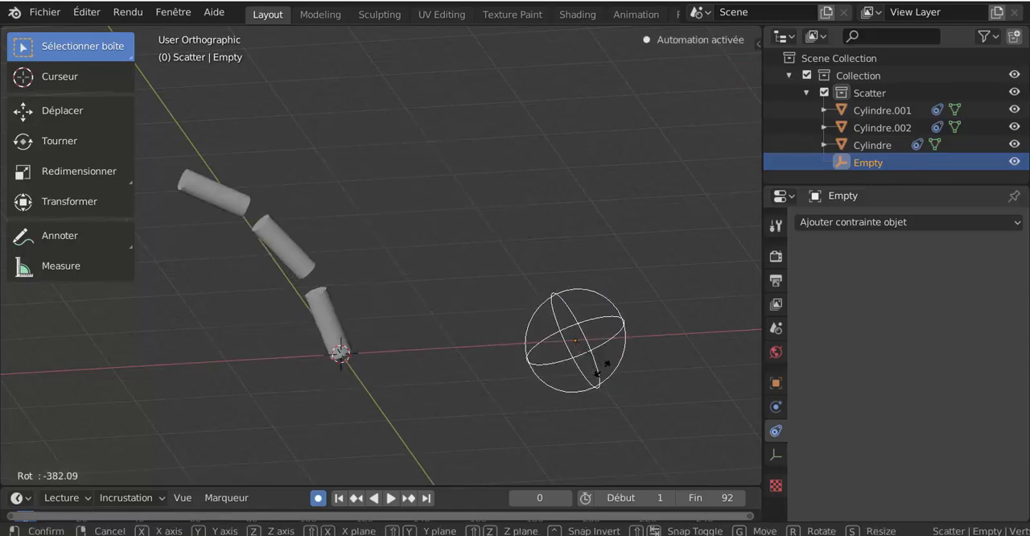
pyautogui.rightClick(583, 389)
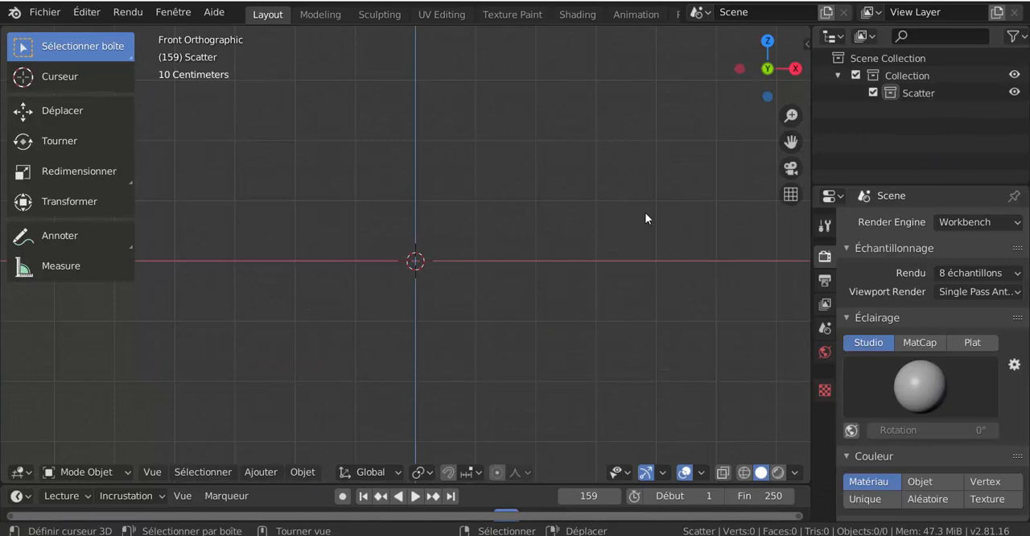
# Add a mesh cylinder at the origin of the empty scene.
pyautogui.click(273, 474)
pyautogui.moveTo(269, 456)
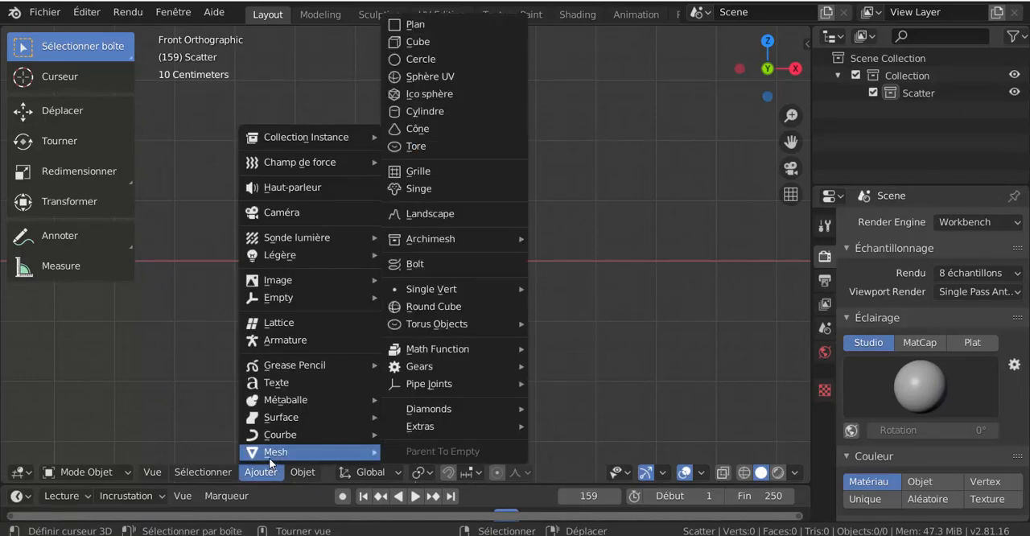
pyautogui.click(428, 111)
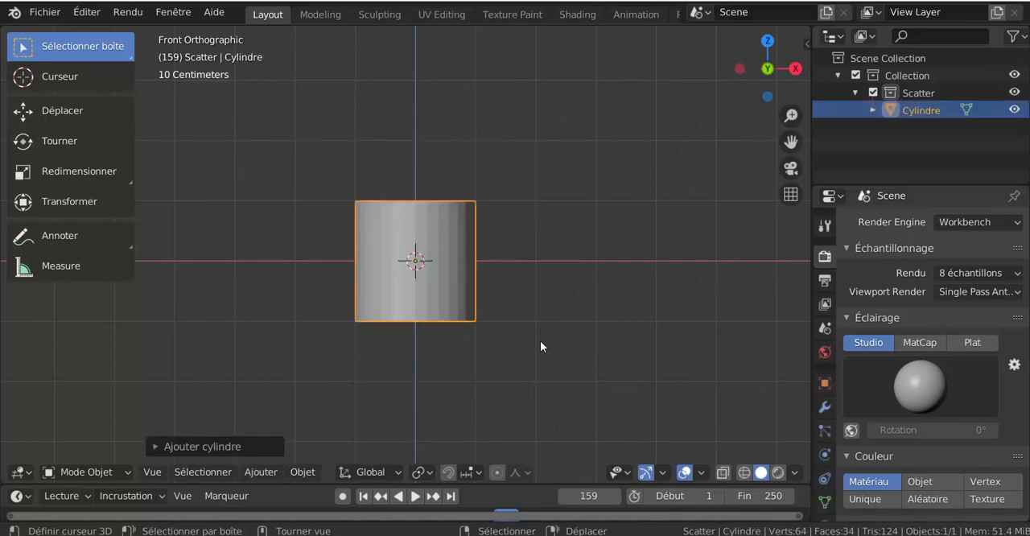
# Select the cylinder's bottom face in Edit Mode and snap the 3D cursor to its centre.
pyautogui.press('Tab')
pyautogui.moveTo(540, 340); pyautogui.dragTo(543, 271, button='middle')
pyautogui.click(410, 322)
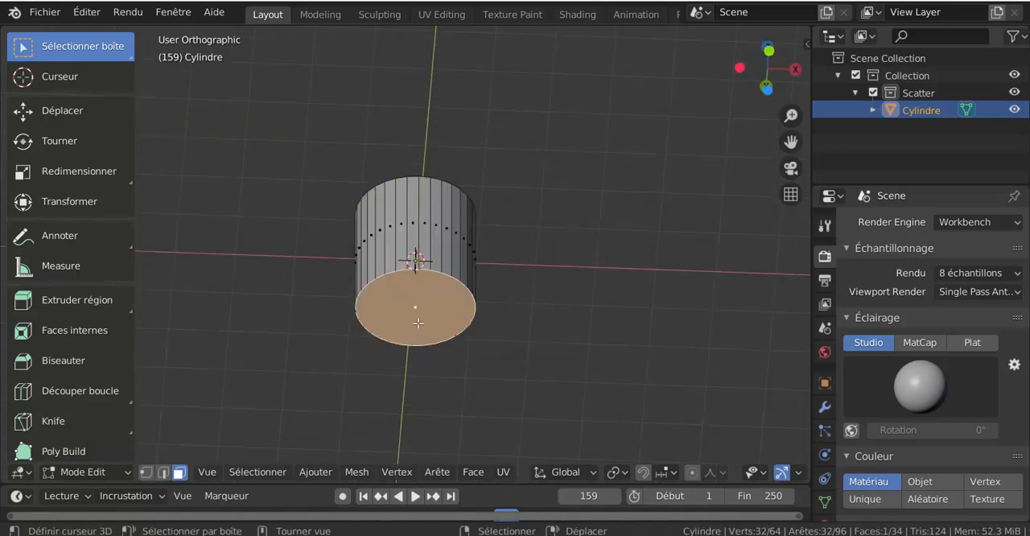
pyautogui.moveTo(465, 371); pyautogui.dragTo(476, 311, button='middle')
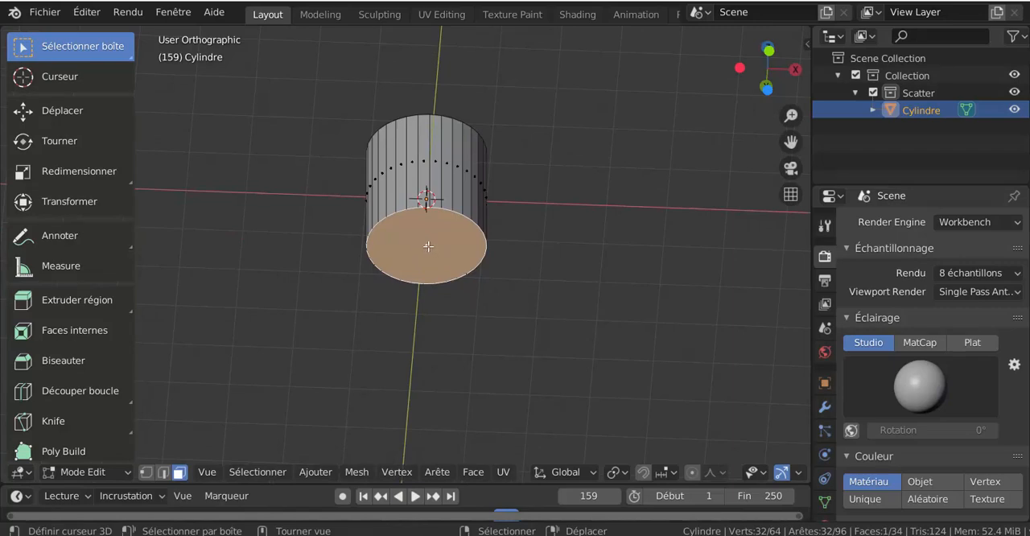
pyautogui.press('shift')
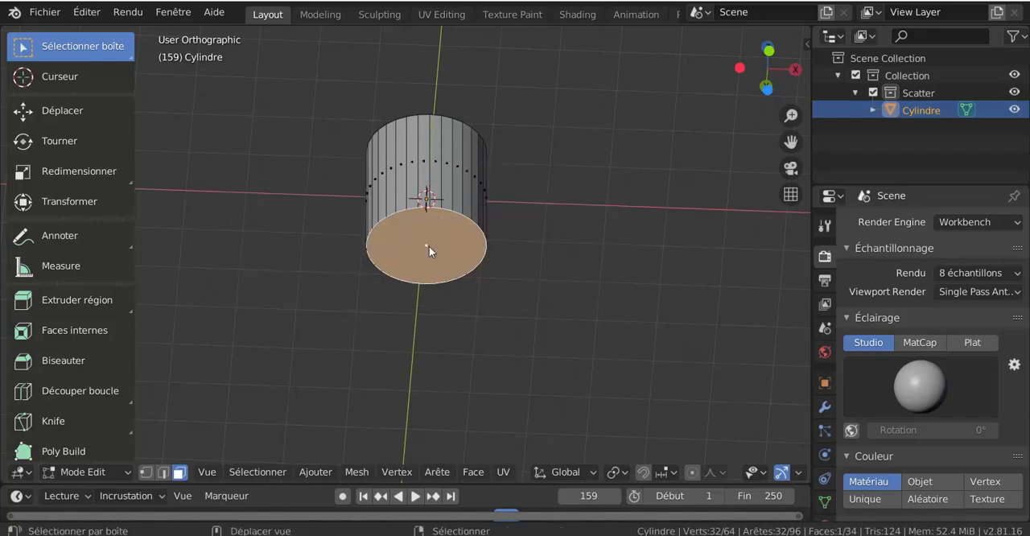
pyautogui.hotkey('shift', 's')
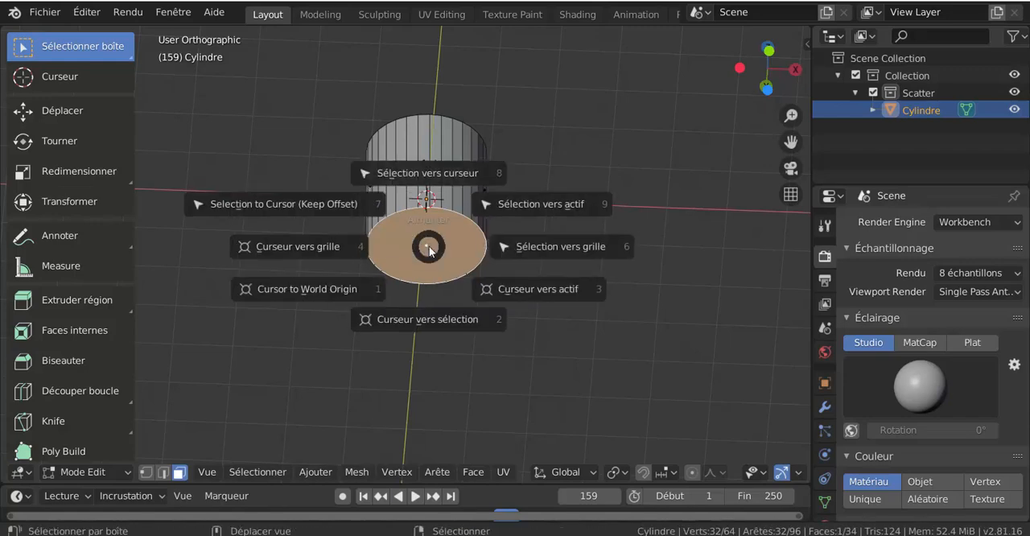
pyautogui.click(432, 306)
pyautogui.moveTo(566, 285); pyautogui.dragTo(576, 353, button='middle')
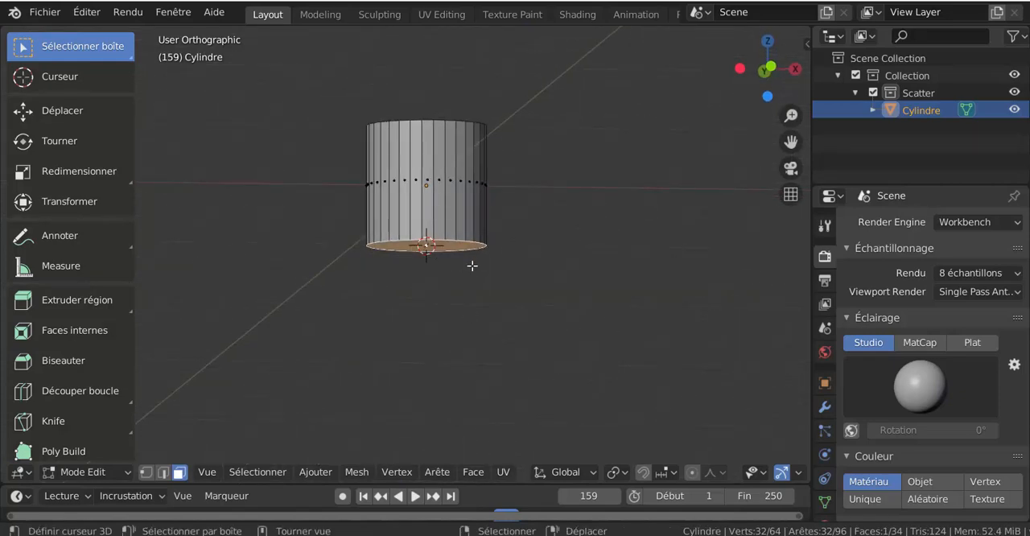
# Return to Object Mode and set the cylinder's origin to the 3D cursor at its base.
pyautogui.press('Tab')
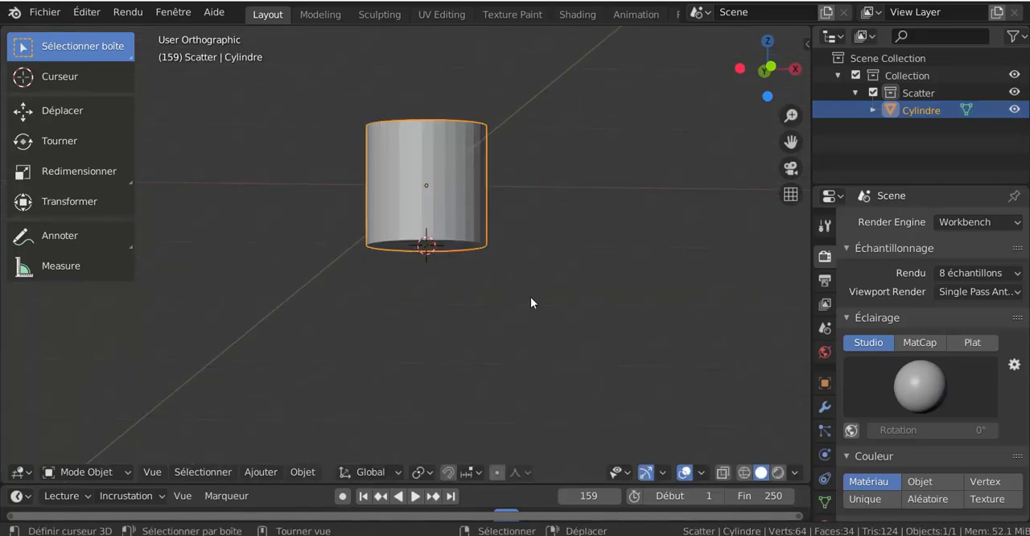
pyautogui.click(311, 474)
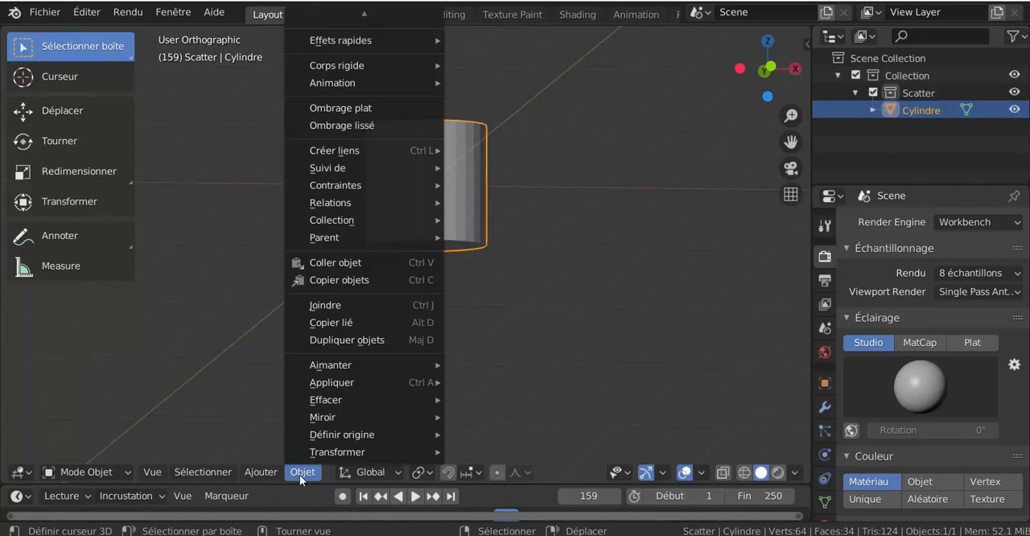
pyautogui.moveTo(321, 433)
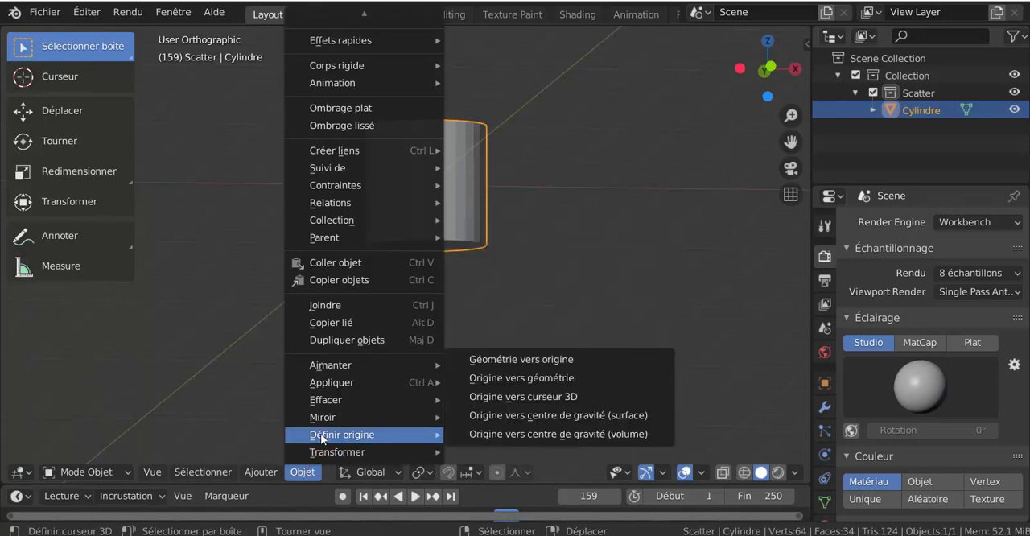
pyautogui.click(531, 398)
pyautogui.moveTo(439, 298); pyautogui.dragTo(413, 252, button='middle')
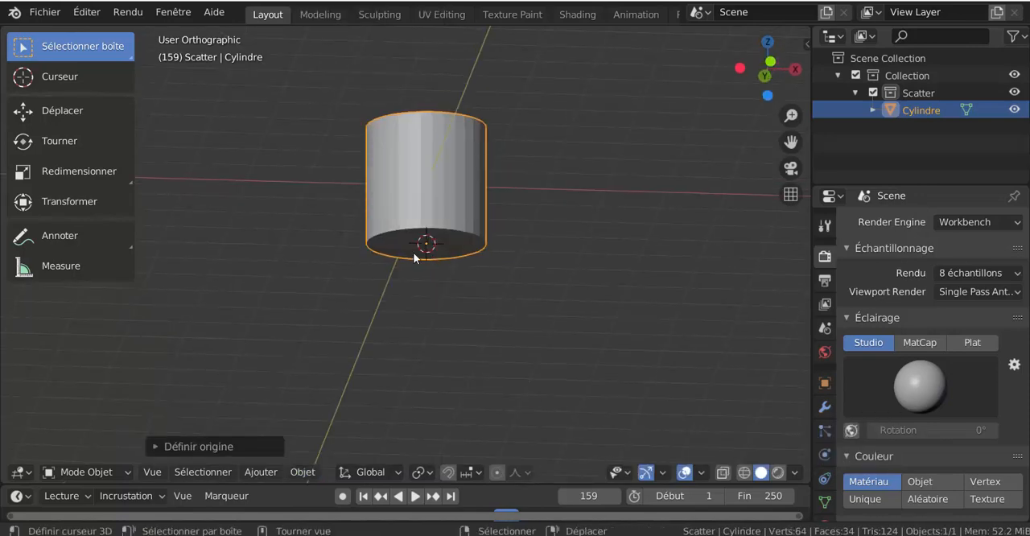
pyautogui.scroll(2, 435, 263)
pyautogui.scroll(-2, 443, 288)
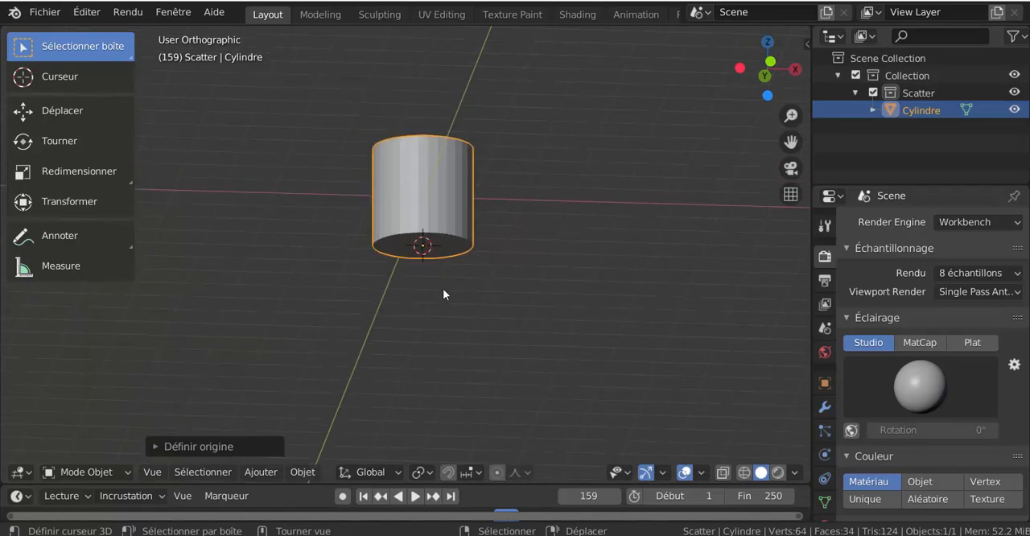
# In front view, reset the 3D cursor to the world origin and snap the cylinder's origin onto it.
pyautogui.press('KP_1')
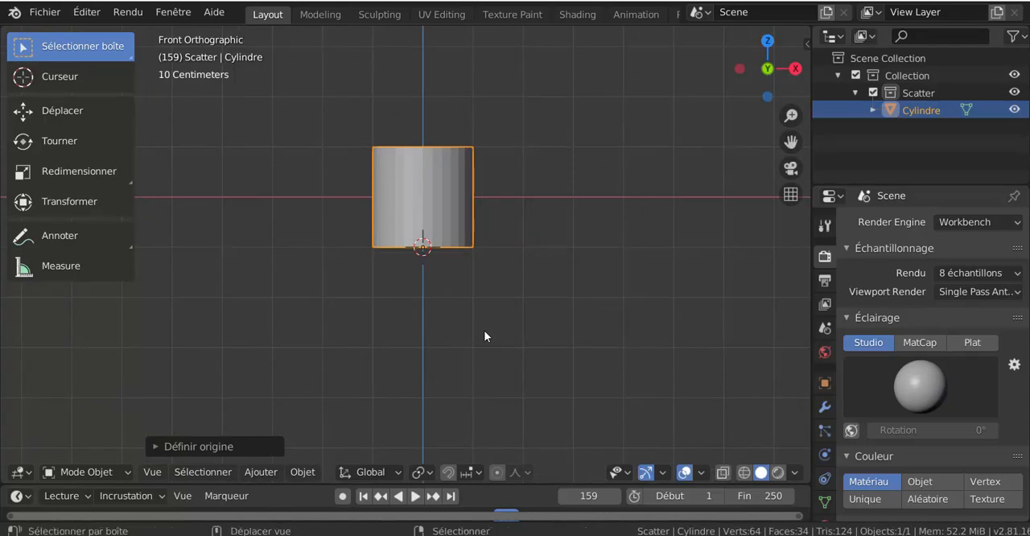
pyautogui.hotkey('shift', 's')
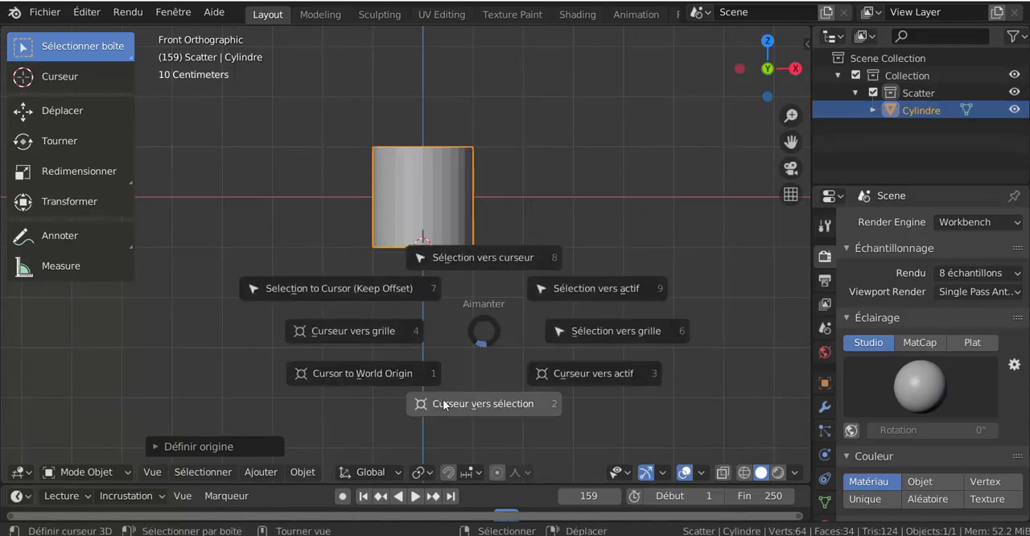
pyautogui.click(394, 379)
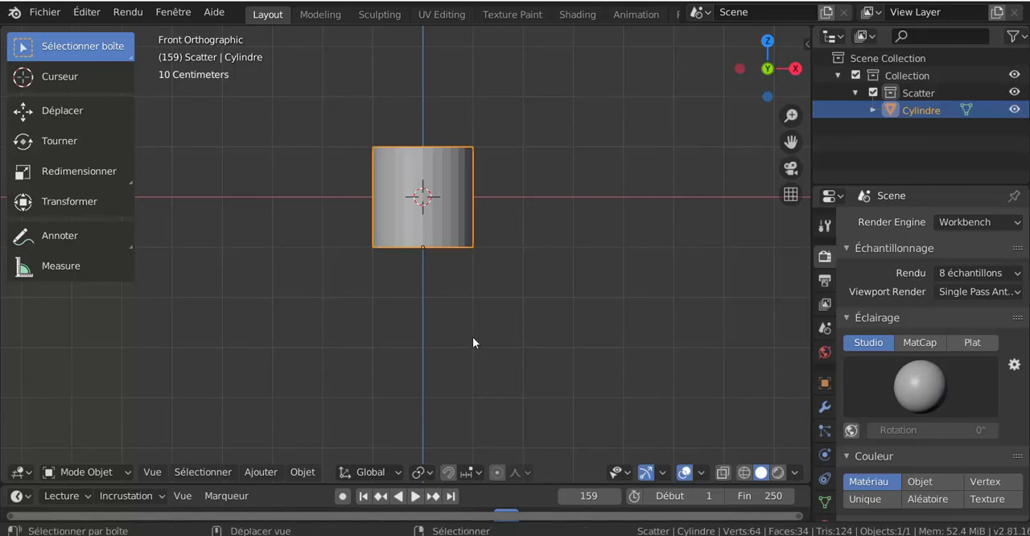
pyautogui.hotkey('shift', 's')
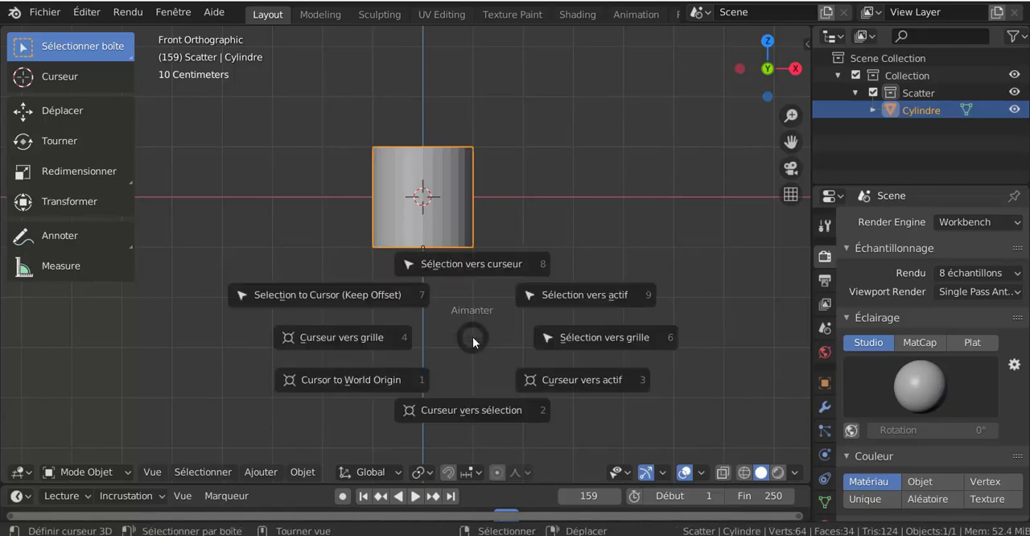
pyautogui.click(474, 266)
pyautogui.keyDown('shift'); pyautogui.moveTo(503, 276); pyautogui.dragTo(494, 355, button='middle'); pyautogui.keyUp('shift')
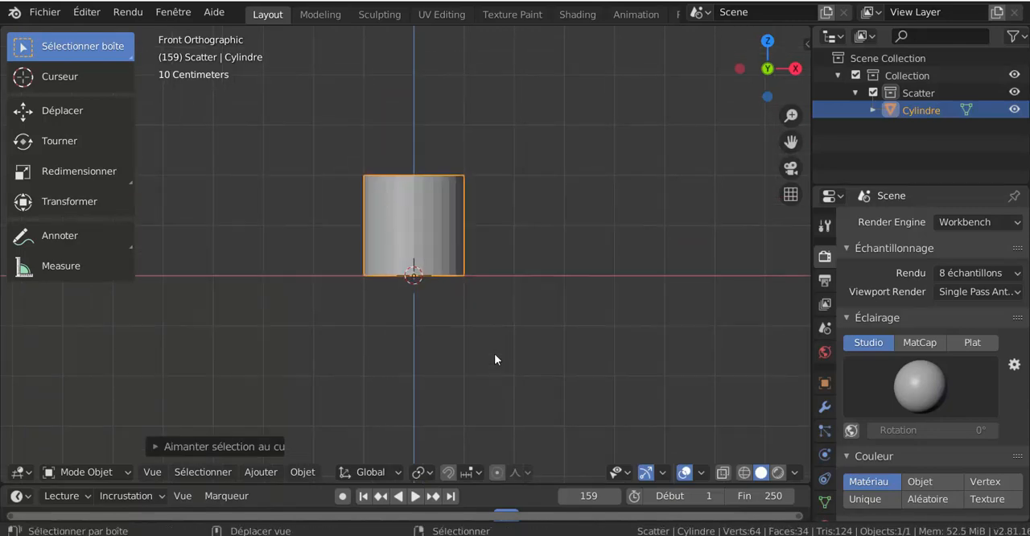
pyautogui.scroll(-4, 440, 266)
pyautogui.keyDown('shift'); pyautogui.moveTo(494, 301); pyautogui.dragTo(503, 342, button='middle'); pyautogui.keyUp('shift')
pyautogui.scroll(3, 378, 336)
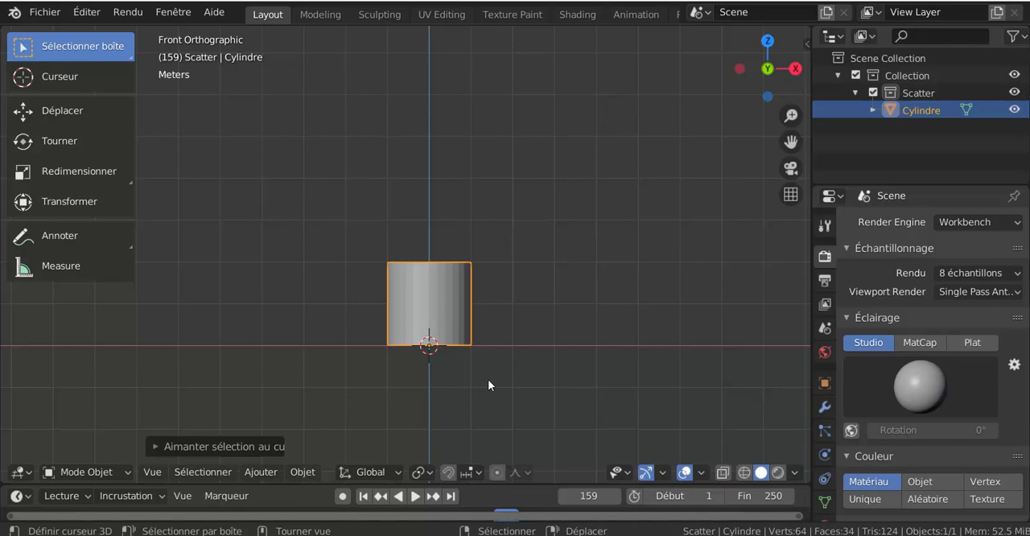
pyautogui.scroll(-2, 489, 380)
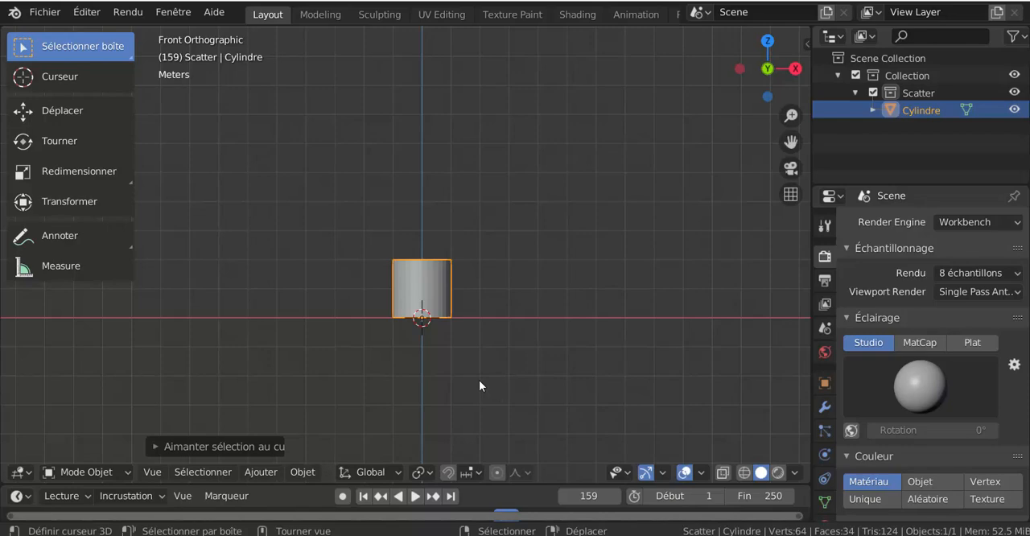
pyautogui.press('s')
pyautogui.press('z')
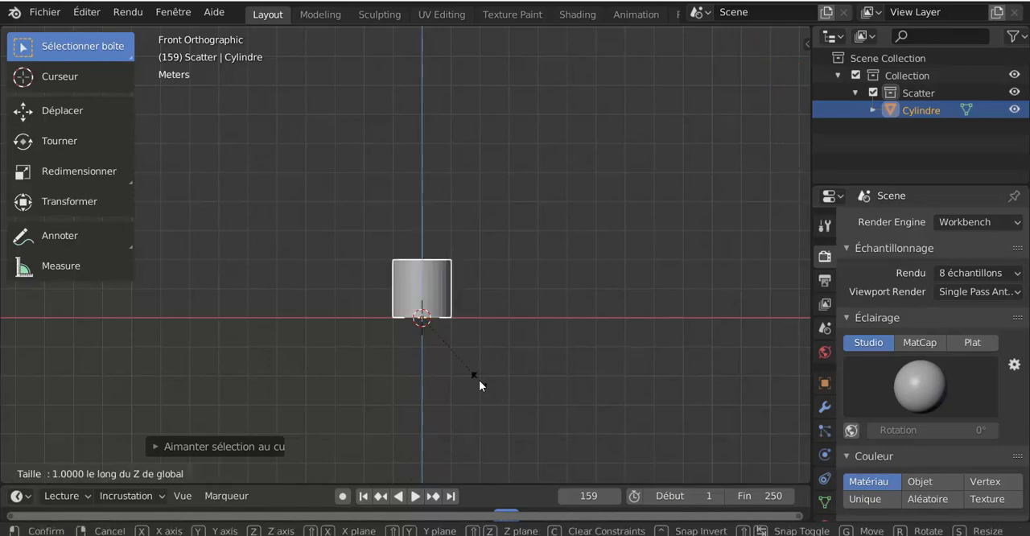
pyautogui.write('2')
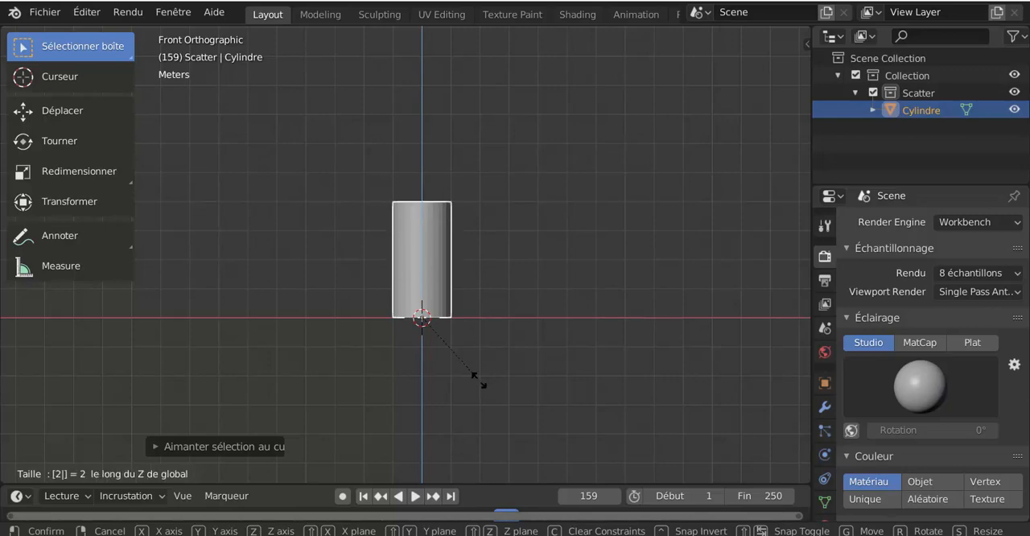
pyautogui.press('Escape')
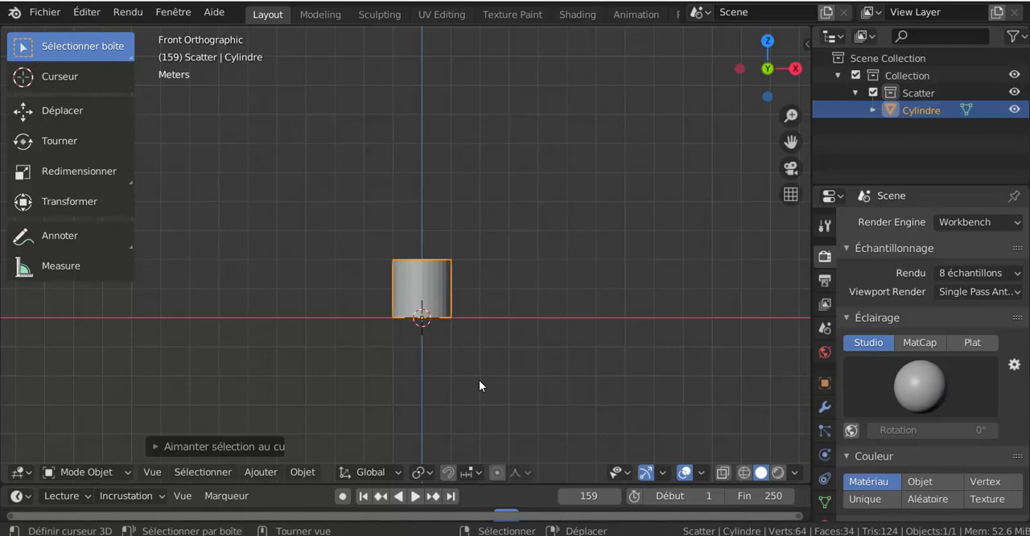
# Try scaling the cylinder by 4 along the Z axis, then undo the scaling.
pyautogui.press('s')
pyautogui.press('z')
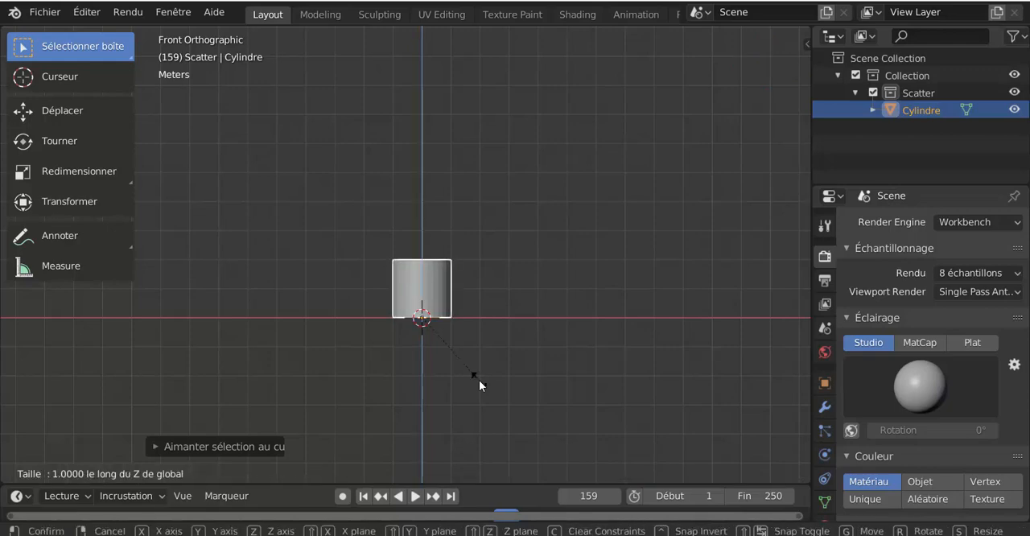
pyautogui.write('4')
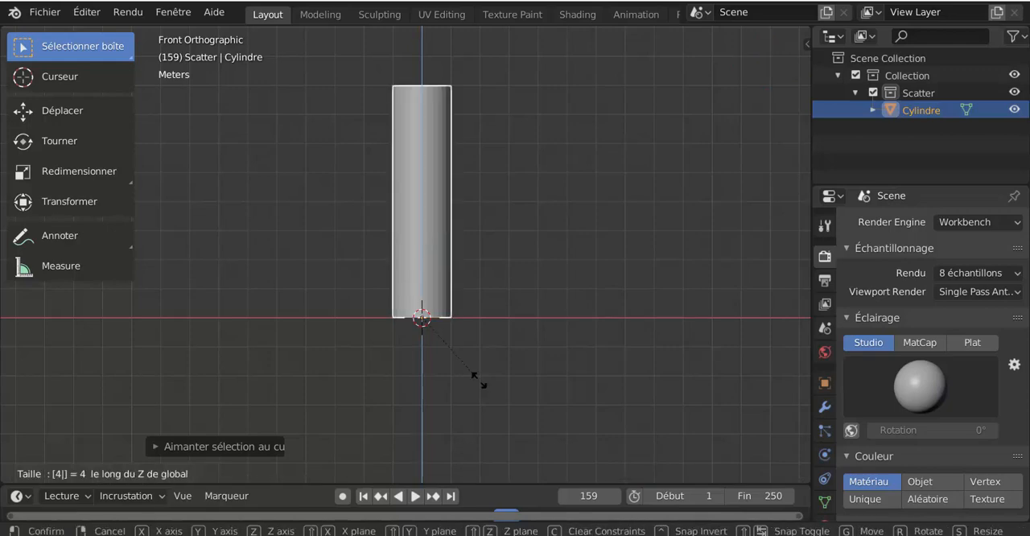
pyautogui.press('Return')
pyautogui.scroll(-6, 510, 318)
pyautogui.scroll(5, 511, 318)
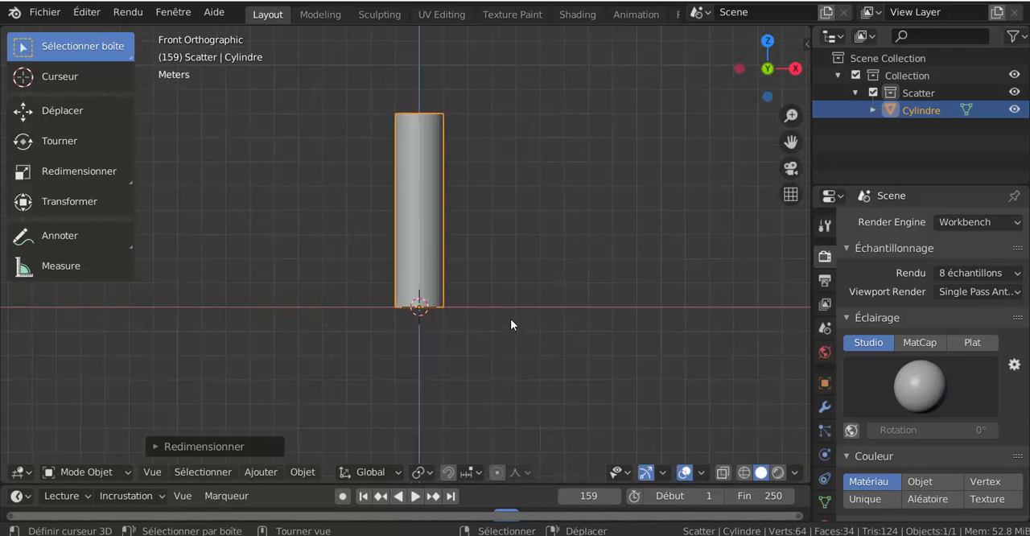
pyautogui.scroll(-4, 510, 319)
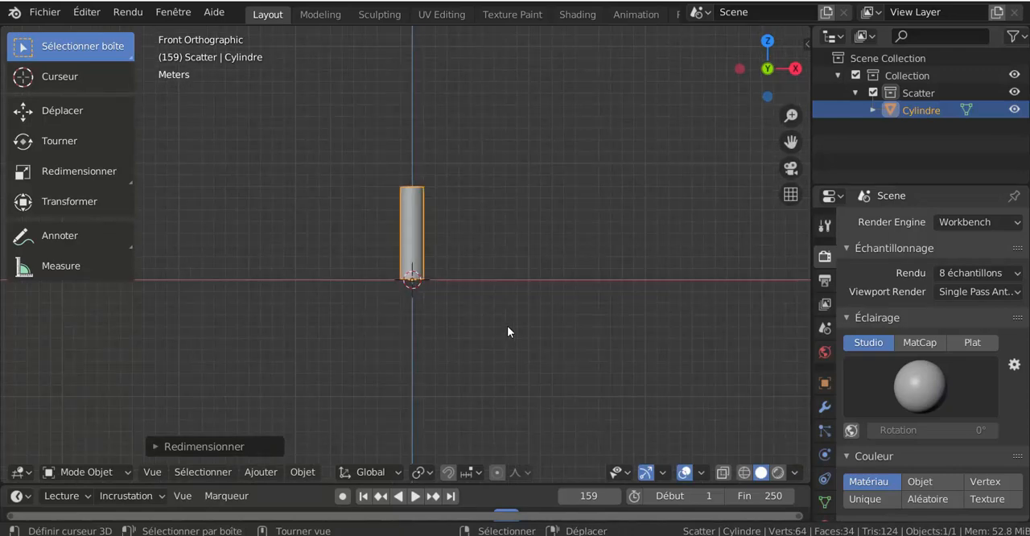
pyautogui.hotkey('ctrl', 'z')
pyautogui.scroll(2, 502, 335)
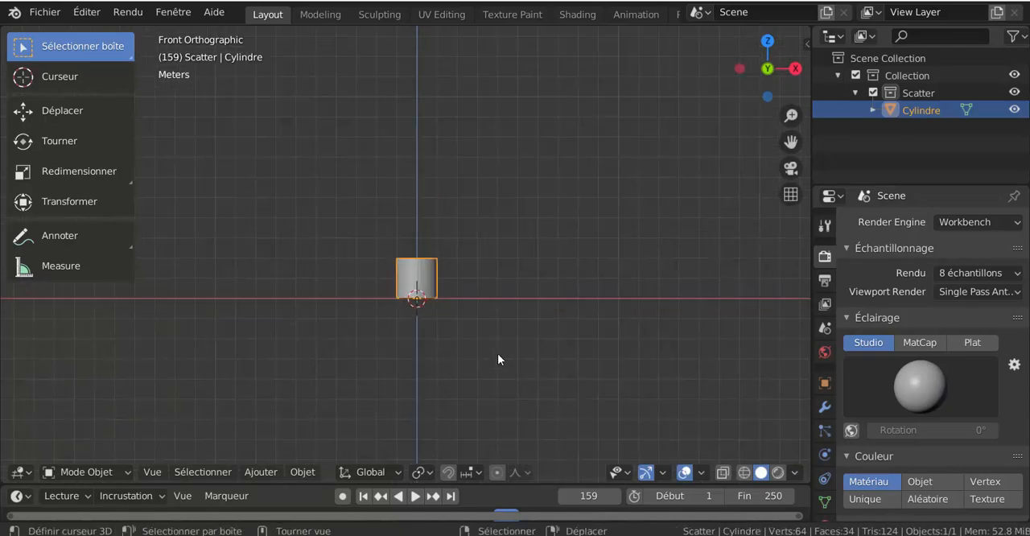
# Scale the cylinder by a factor of 3 along the Z axis.
pyautogui.write('sz')
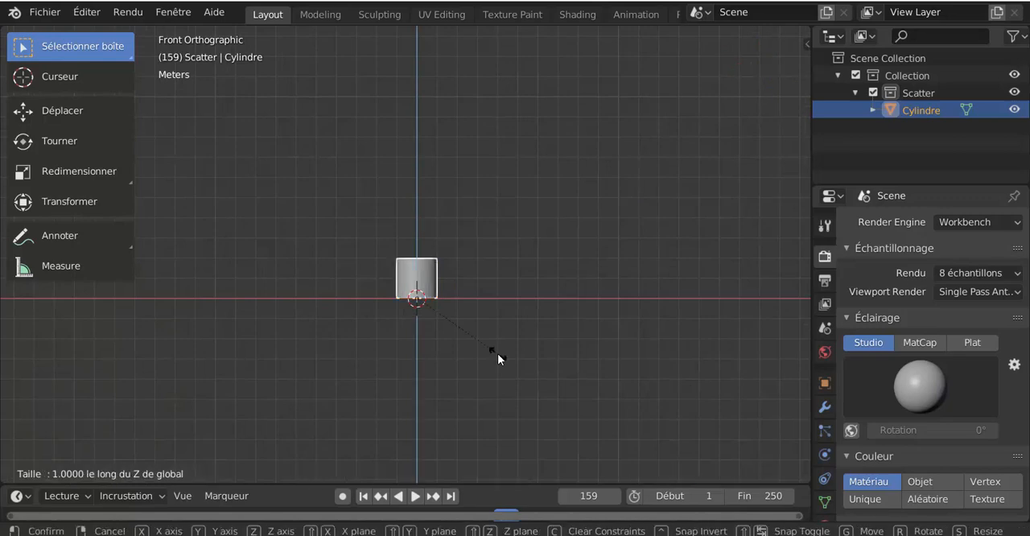
pyautogui.write('3')
pyautogui.press('Return')
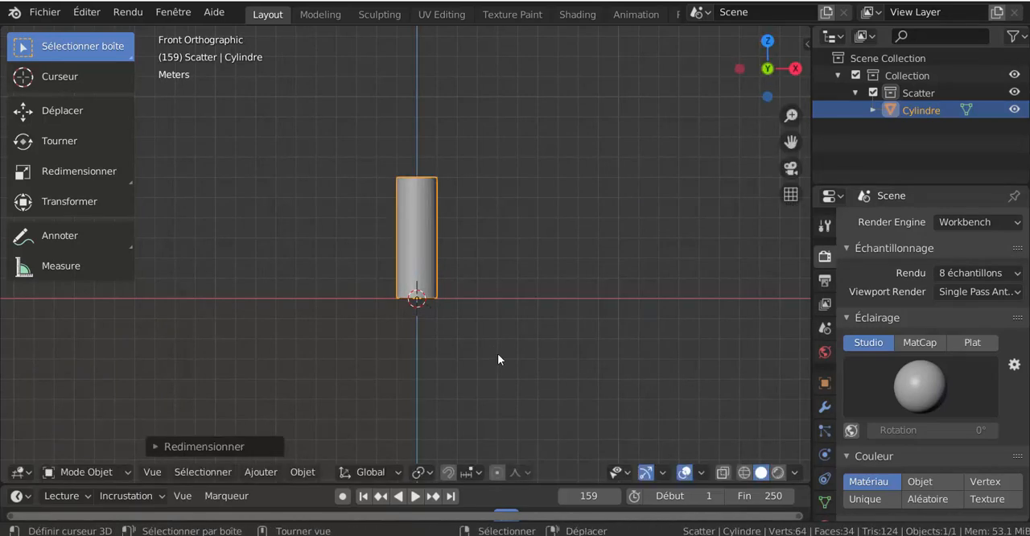
pyautogui.scroll(2, 498, 354)
pyautogui.scroll(-1, 499, 350)
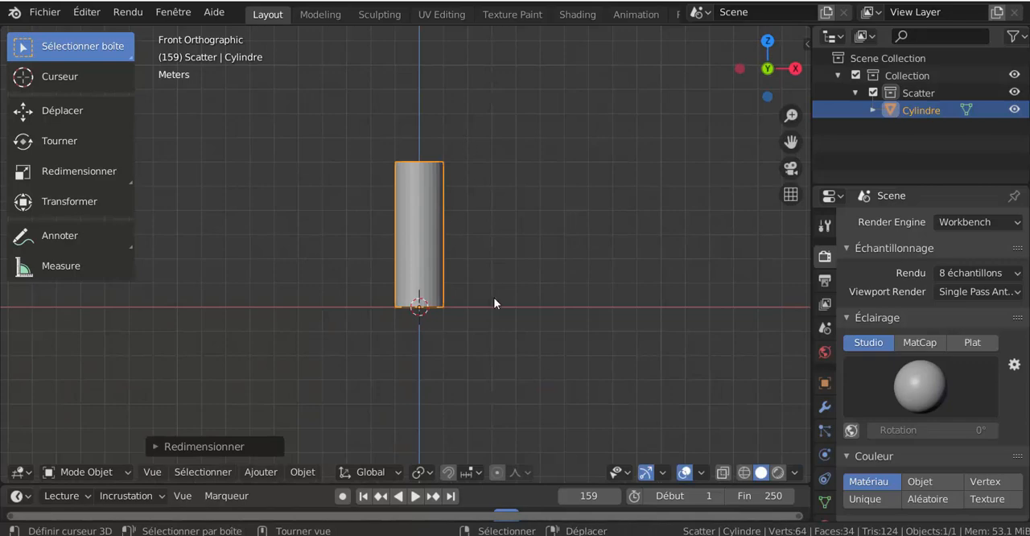
pyautogui.keyDown('shift'); pyautogui.moveTo(495, 339); pyautogui.dragTo(490, 374, button='middle'); pyautogui.keyUp('shift')
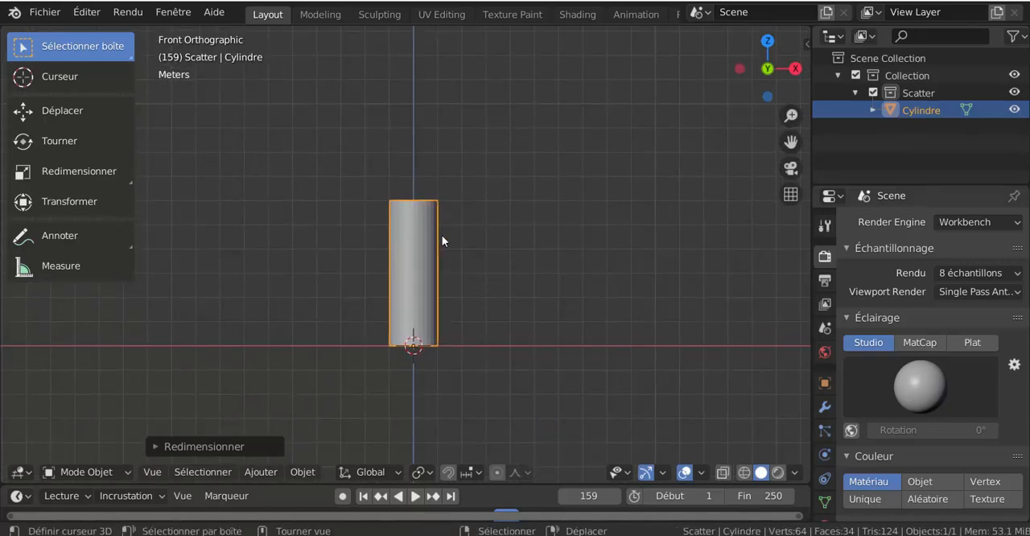
# Duplicate the cylinder in place and move the copy 10 m up along the Z axis.
pyautogui.scroll(-2, 451, 258)
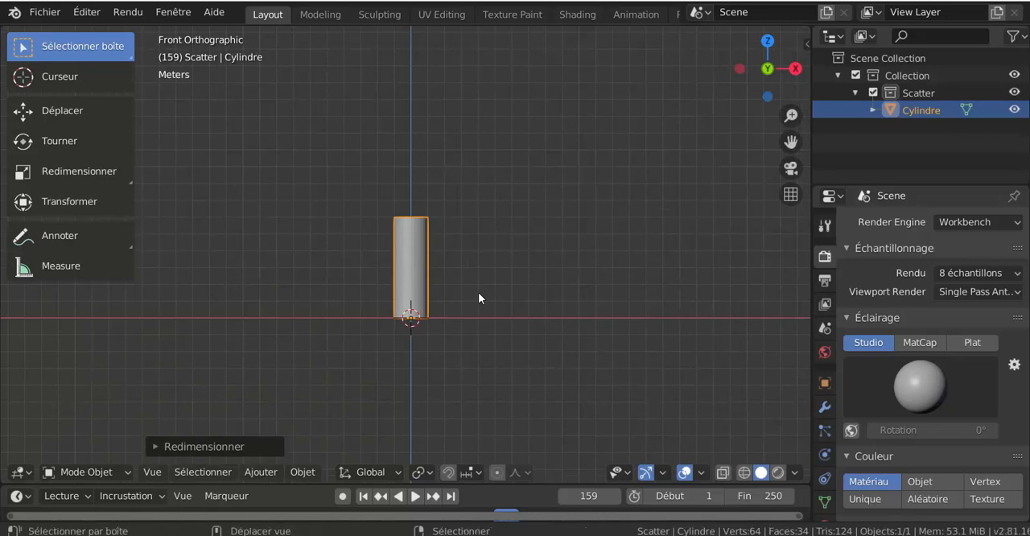
pyautogui.hotkey('shift', 'd')
pyautogui.rightClick(478, 293)
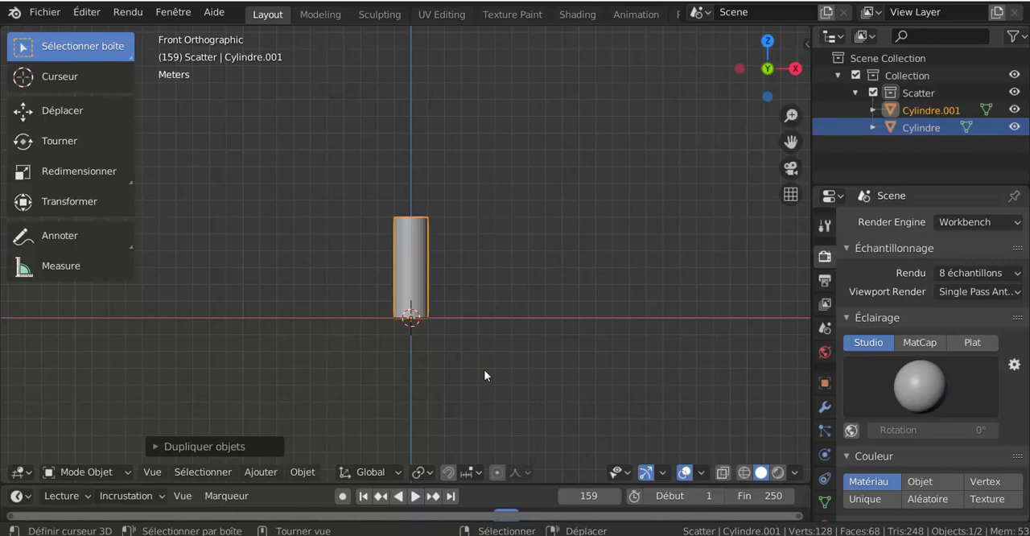
pyautogui.press('g')
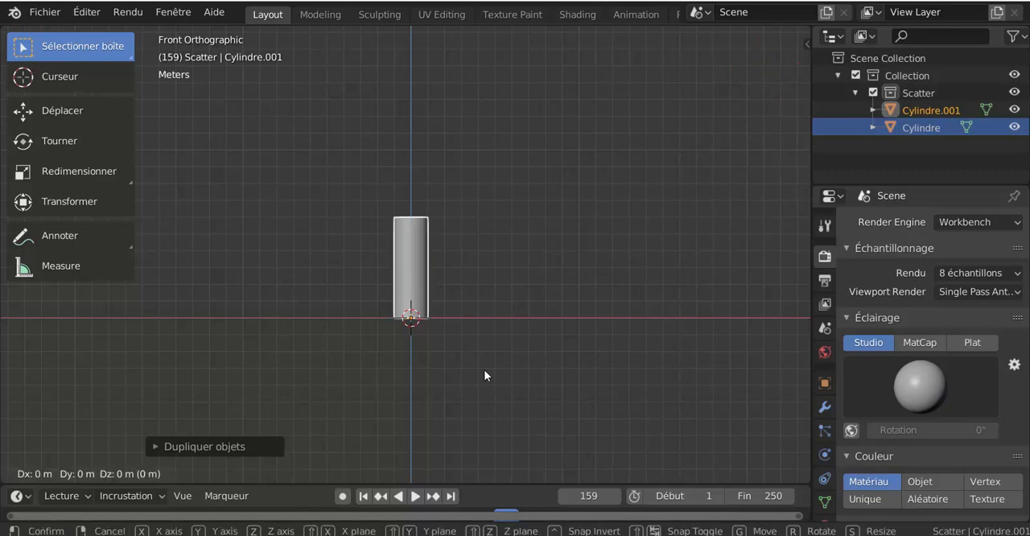
pyautogui.write('z10')
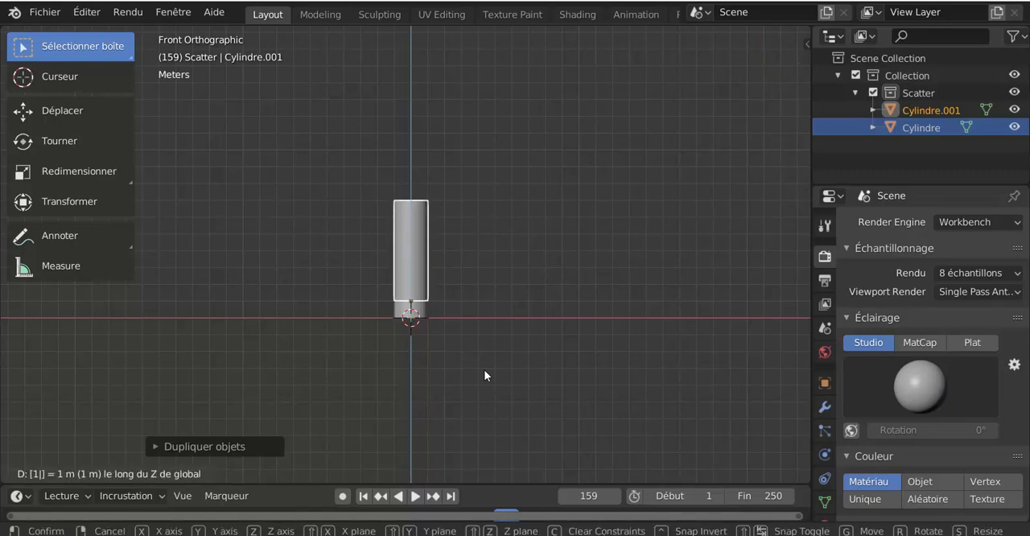
pyautogui.press('Return')
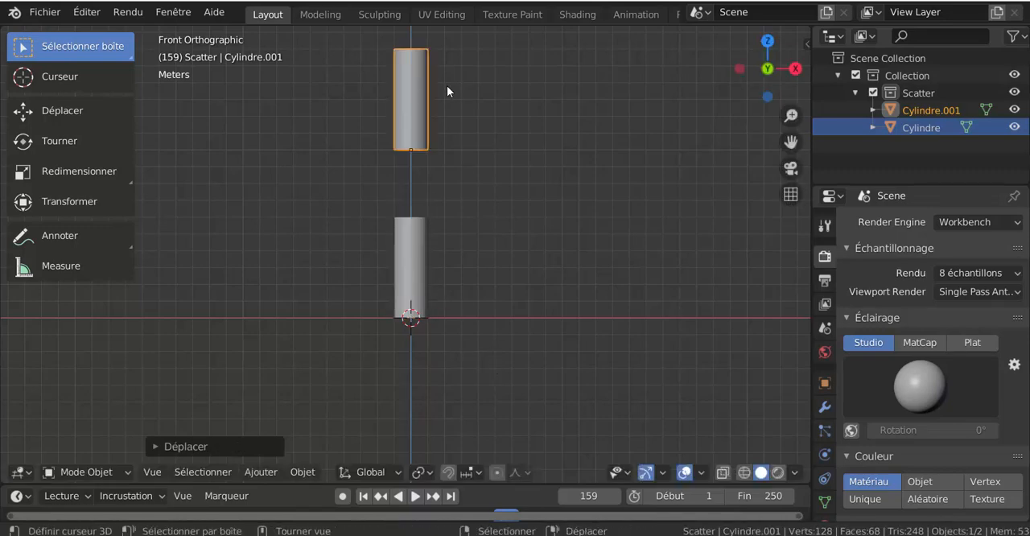
pyautogui.scroll(-3, 499, 194)
pyautogui.keyDown('shift'); pyautogui.moveTo(500, 256); pyautogui.dragTo(501, 306, button='middle'); pyautogui.keyUp('shift')
pyautogui.scroll(3, 487, 259)
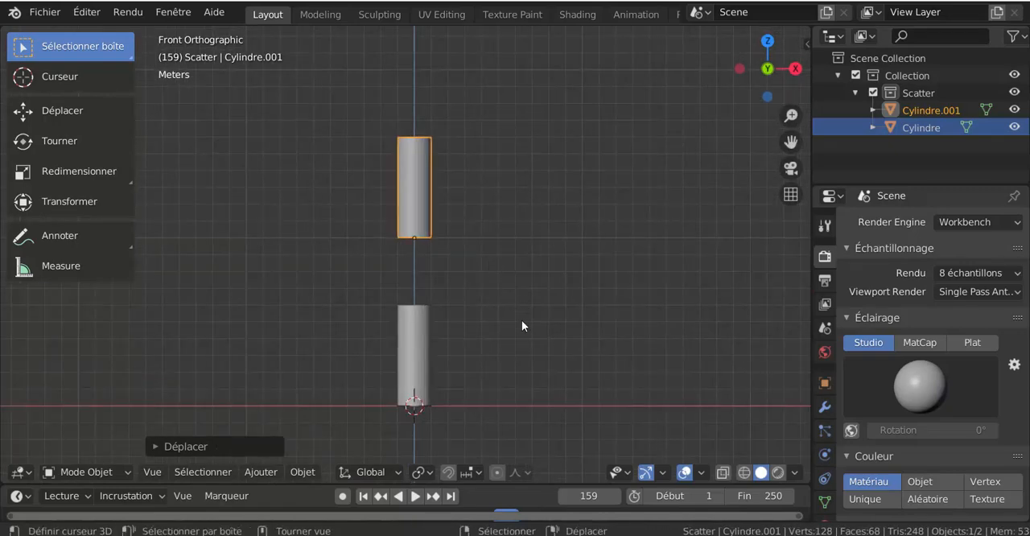
# Undo the copy's last move and raise the copy 8 m along the Z axis instead.
pyautogui.hotkey('ctrl', 'z')
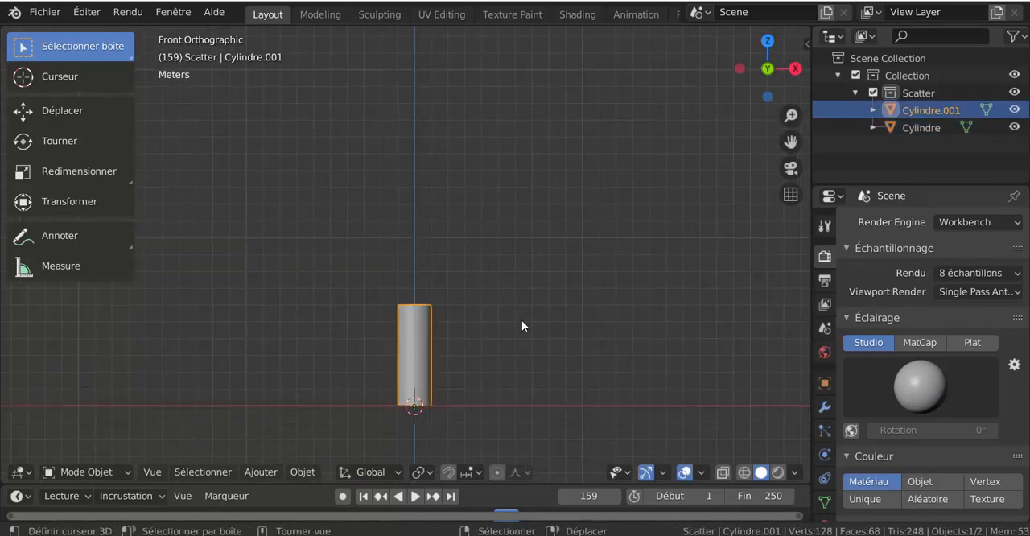
pyautogui.press('g')
pyautogui.write('z')
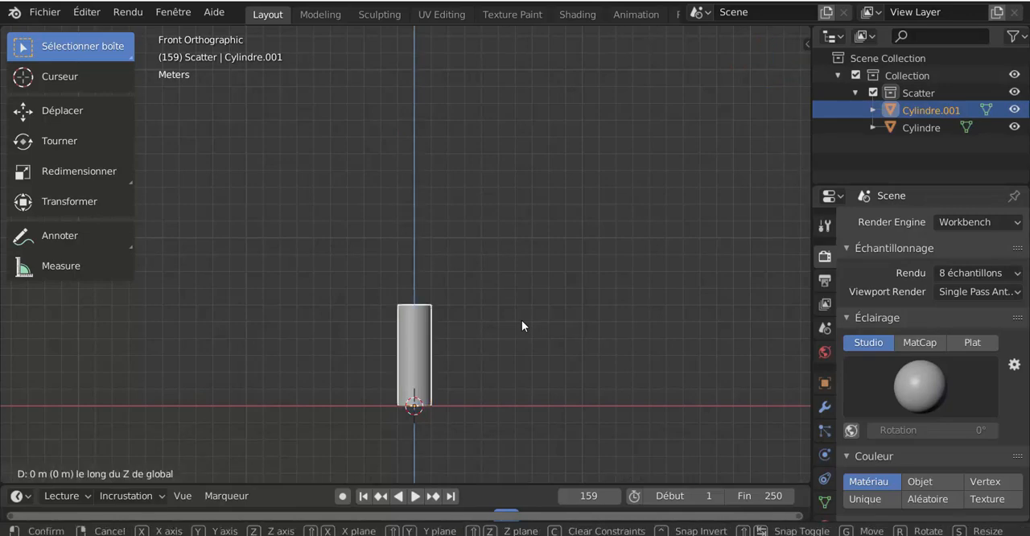
pyautogui.write('8')
pyautogui.press('Return')
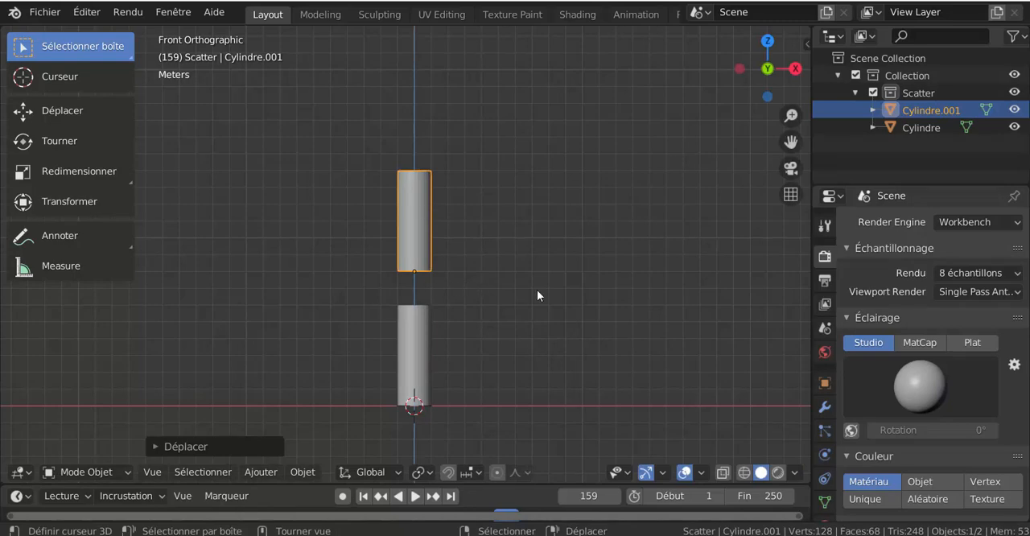
# Duplicate the upper cylinder in place and move the new copy 8 m up along the Z axis.
pyautogui.hotkey('shift', 'd')
pyautogui.press('Escape')
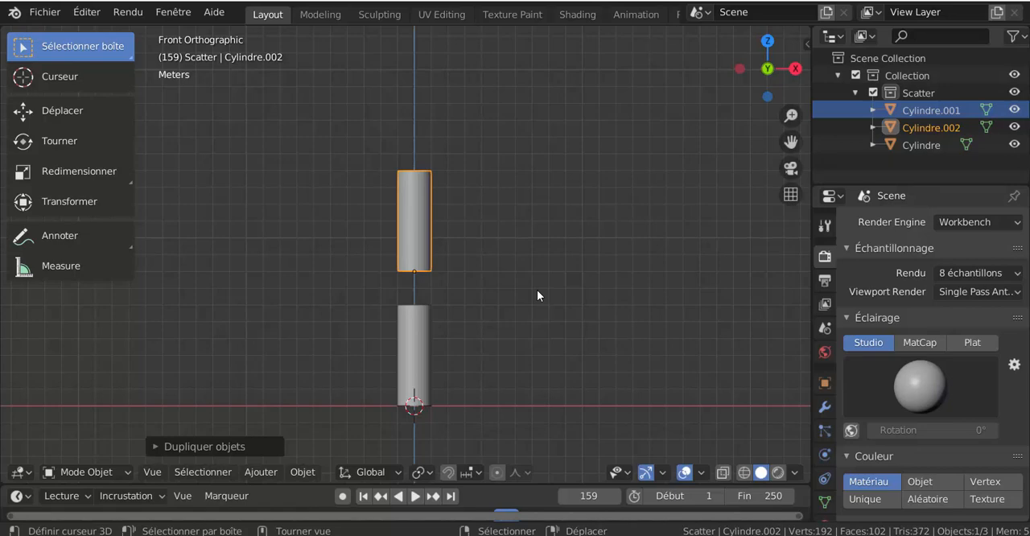
pyautogui.hotkey('shift', 'd')
pyautogui.write('z')
pyautogui.write('8')
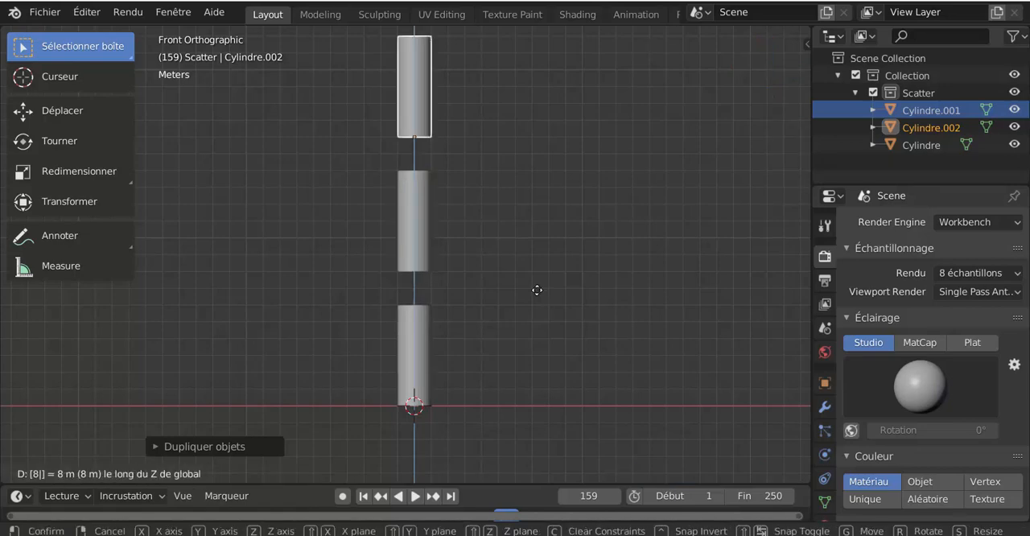
pyautogui.press('Return')
pyautogui.keyDown('shift'); pyautogui.moveTo(537, 290); pyautogui.dragTo(513, 316, button='middle'); pyautogui.keyUp('shift')
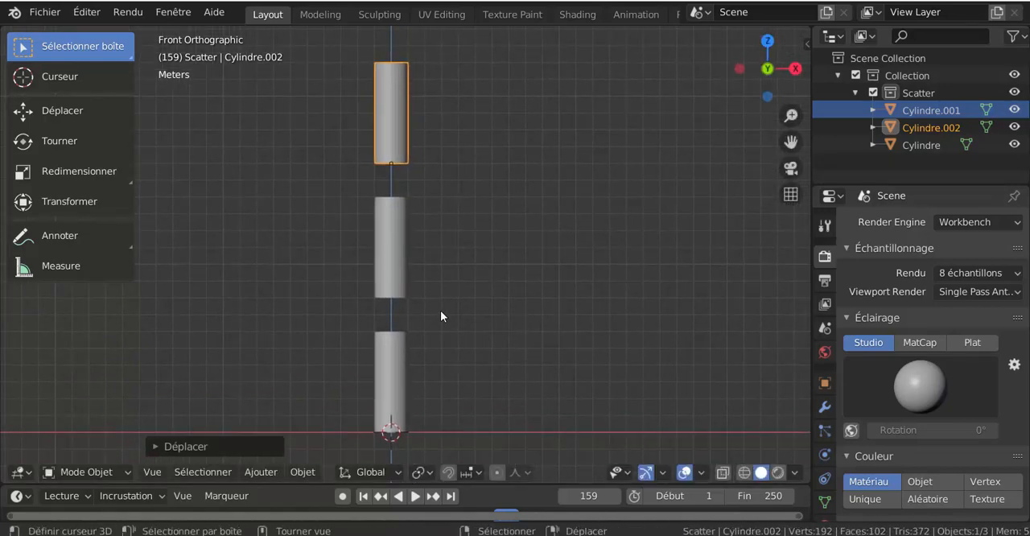
# Widen the properties editor and show the object constraints of the middle cylinder.
pyautogui.click(399, 362)
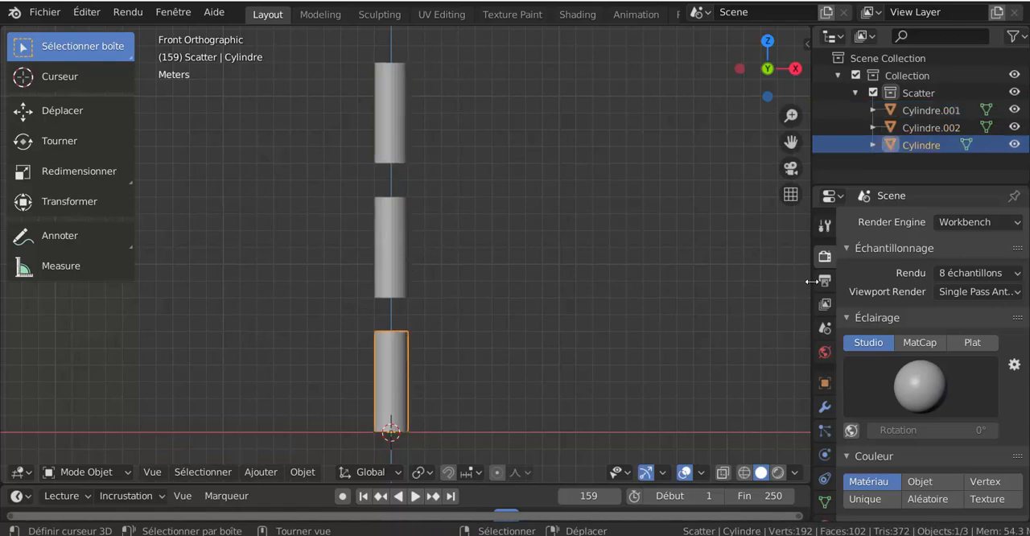
pyautogui.moveTo(810, 282); pyautogui.dragTo(748, 285)
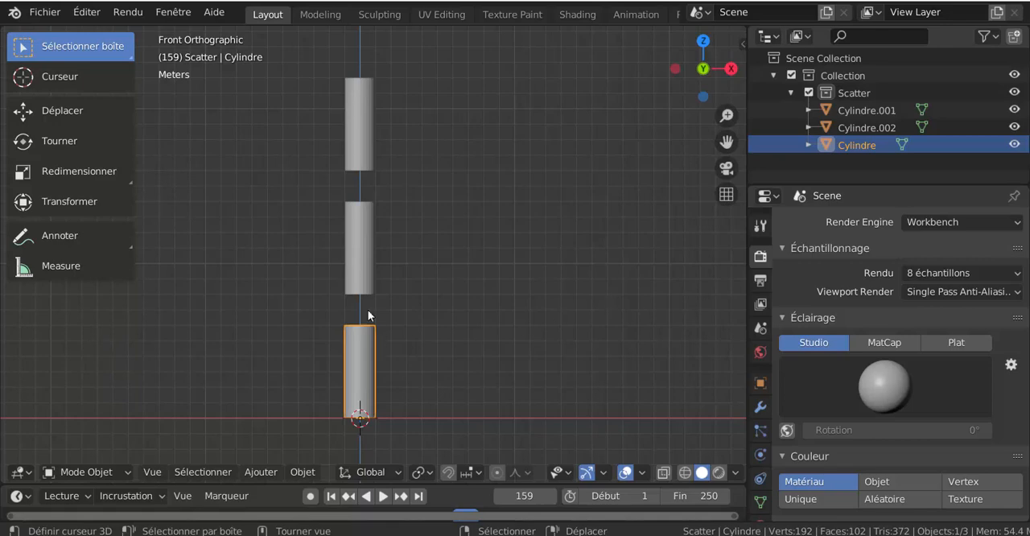
pyautogui.click(368, 265)
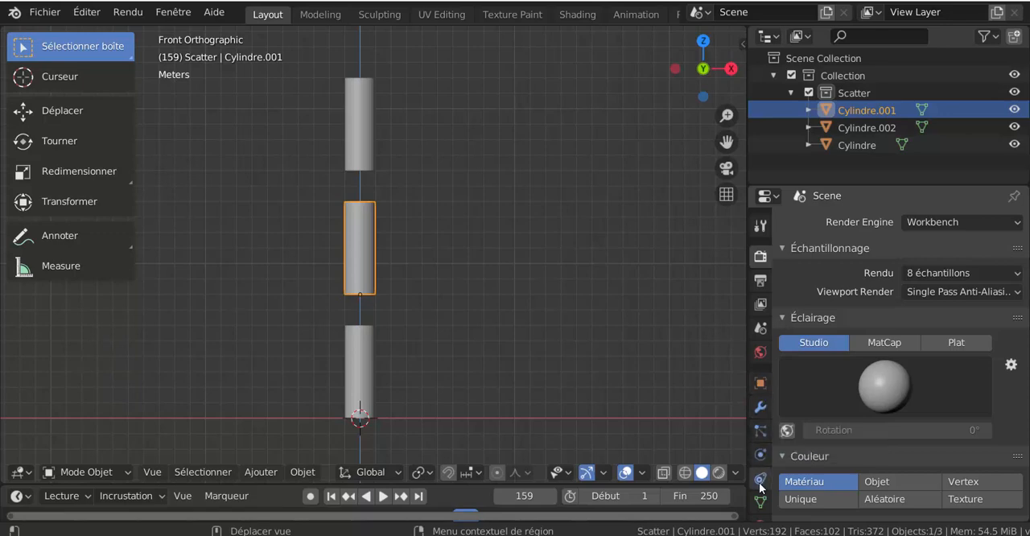
pyautogui.scroll(-3, 762, 471)
pyautogui.click(760, 417)
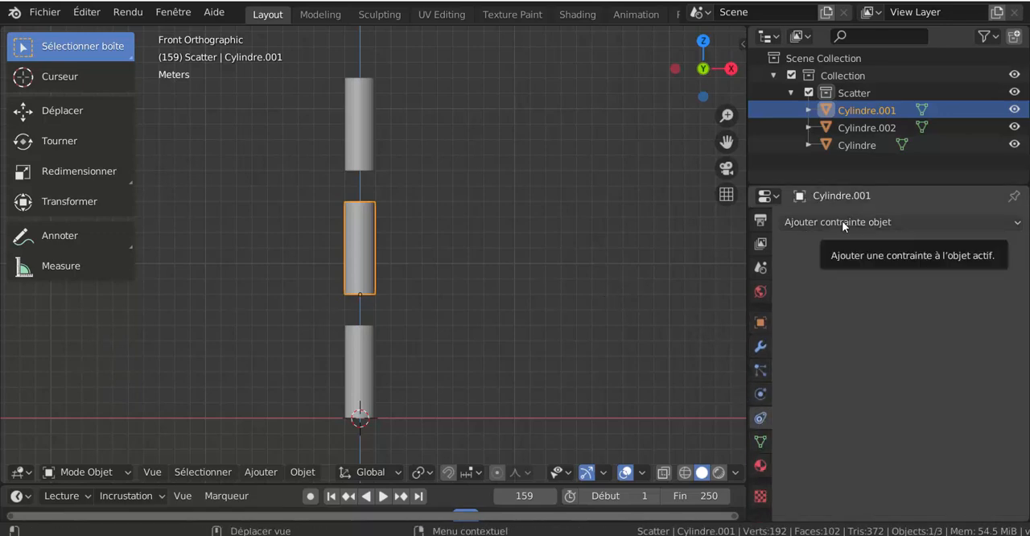
# Add a sphere Empty at the 3D cursor and scale it up until it is wider than the cylinders.
pyautogui.click(259, 473)
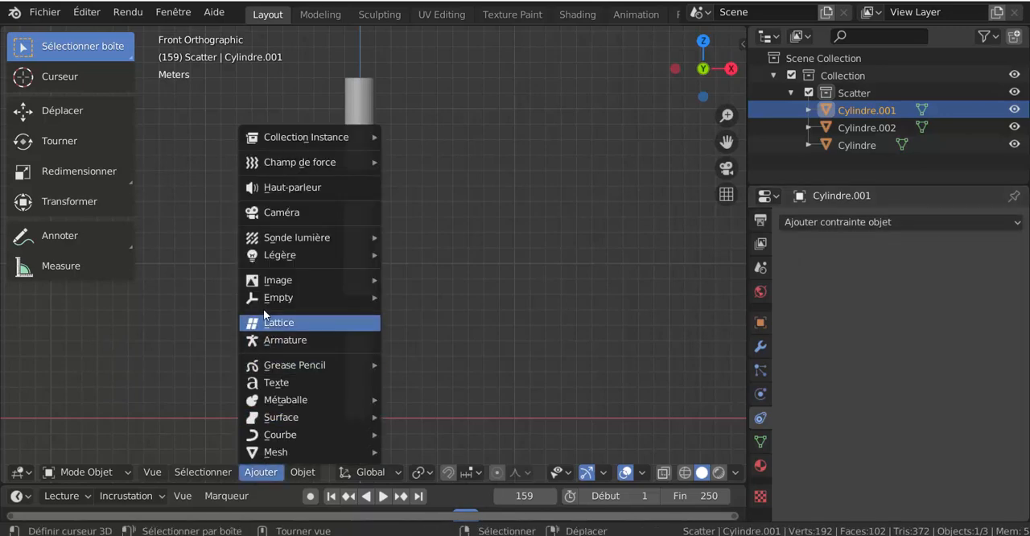
pyautogui.moveTo(263, 300)
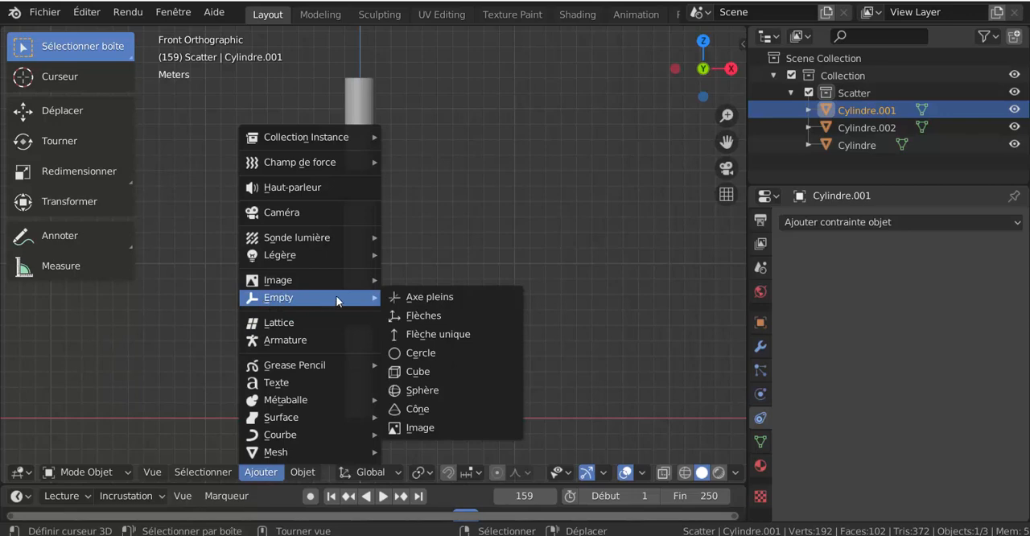
pyautogui.click(439, 391)
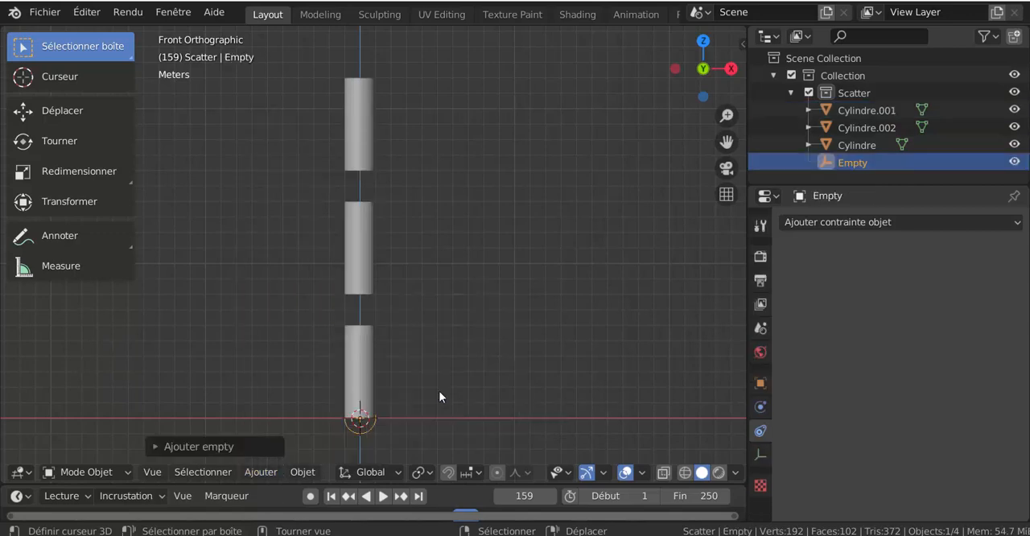
pyautogui.scroll(-3, 443, 393)
pyautogui.press('s')
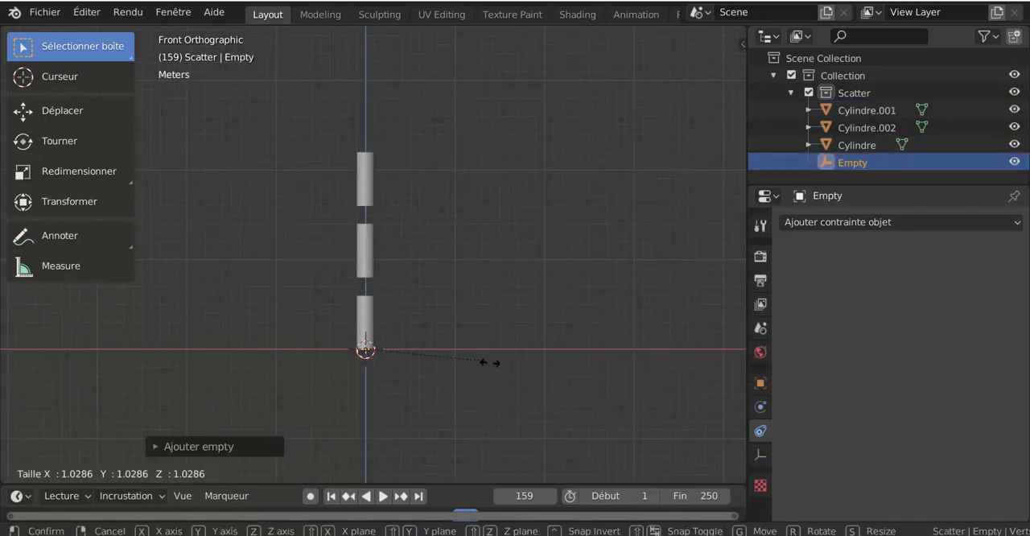
pyautogui.click(709, 503)
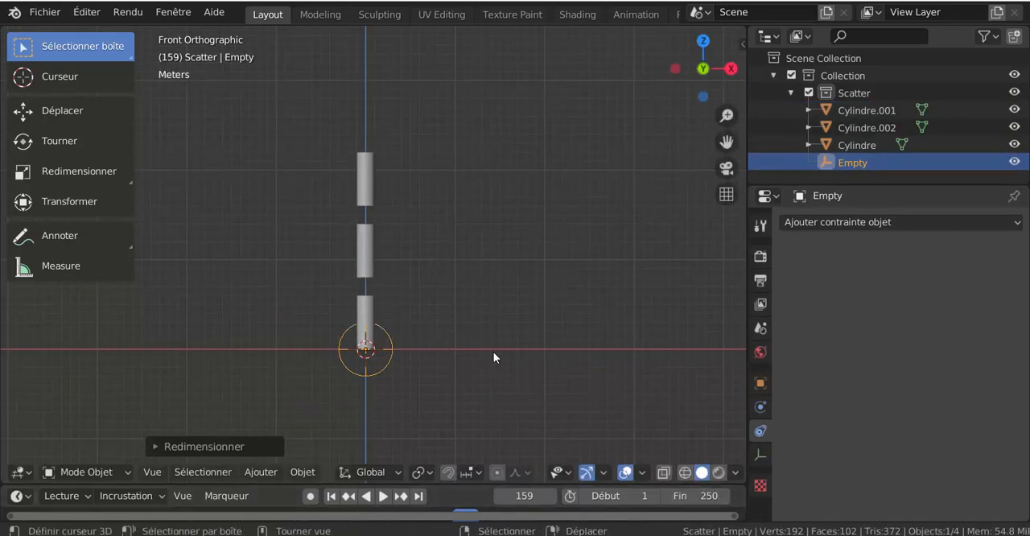
pyautogui.press('g')
pyautogui.press('z')
pyautogui.press('Escape')
pyautogui.press('g')
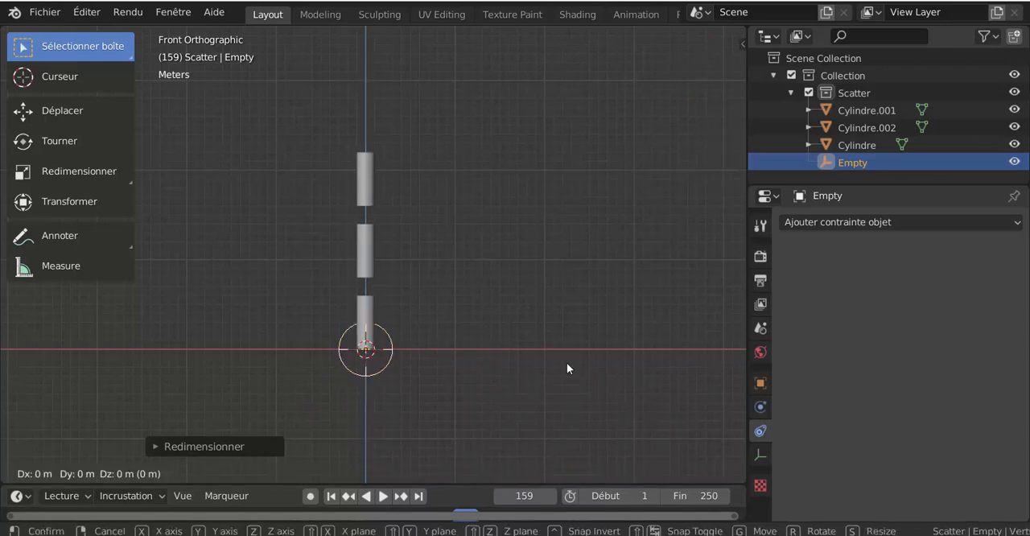
pyautogui.press('Escape')
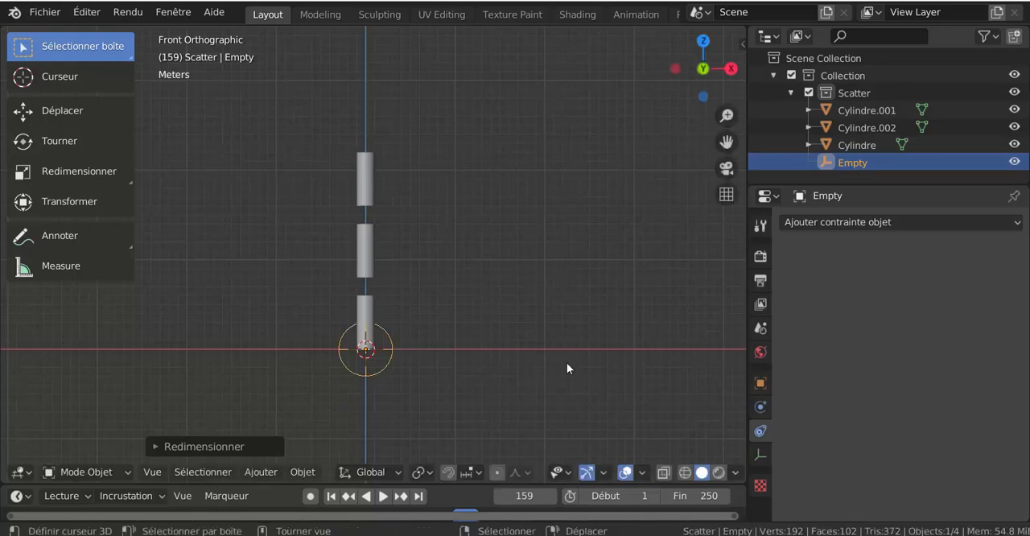
pyautogui.press('g')
pyautogui.press('y')
pyautogui.rightClick(388, 371)
pyautogui.rightClick(386, 364)
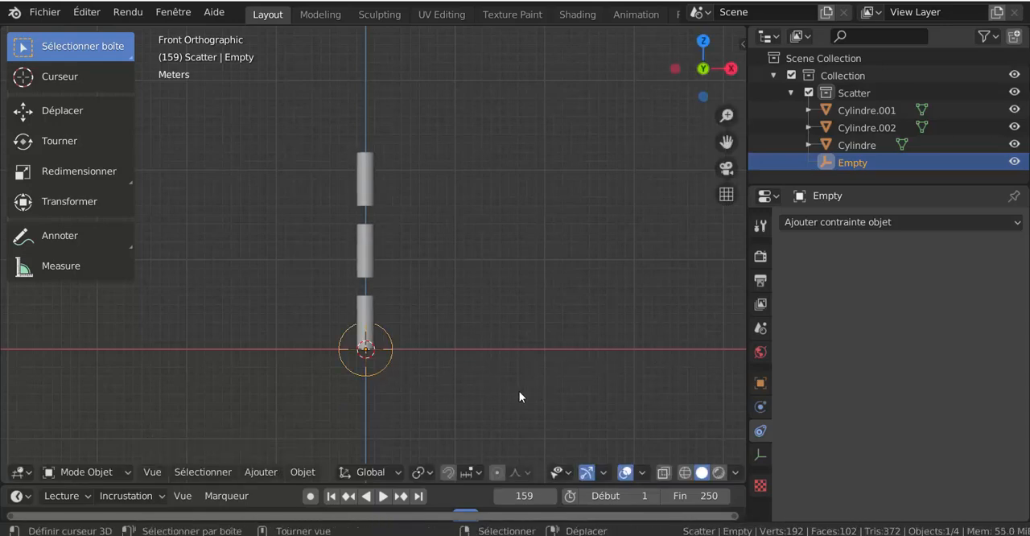
# Move the Empty about 20 m along the positive X axis, away from the column of cylinders.
pyautogui.press('g')
pyautogui.press('x')
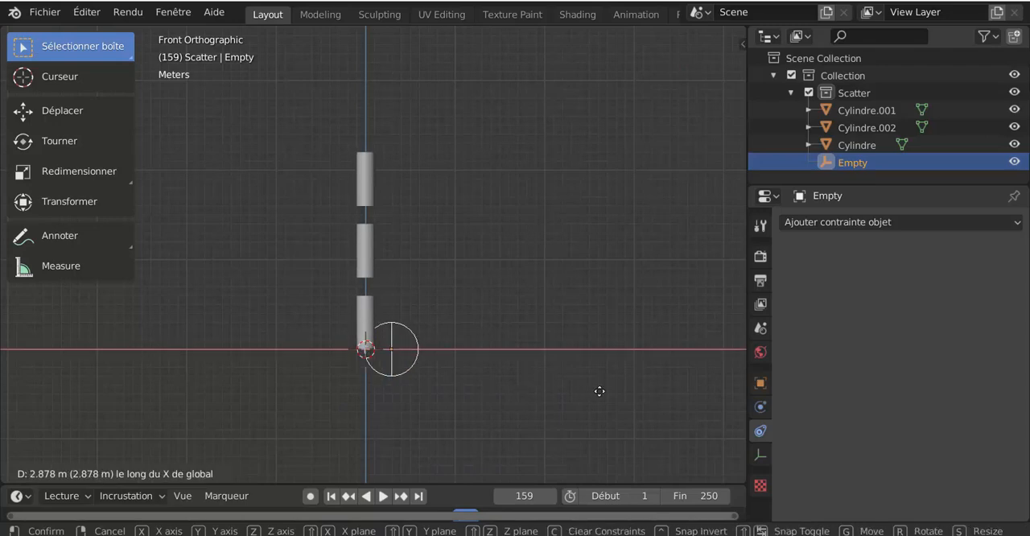
pyautogui.click(700, 393)
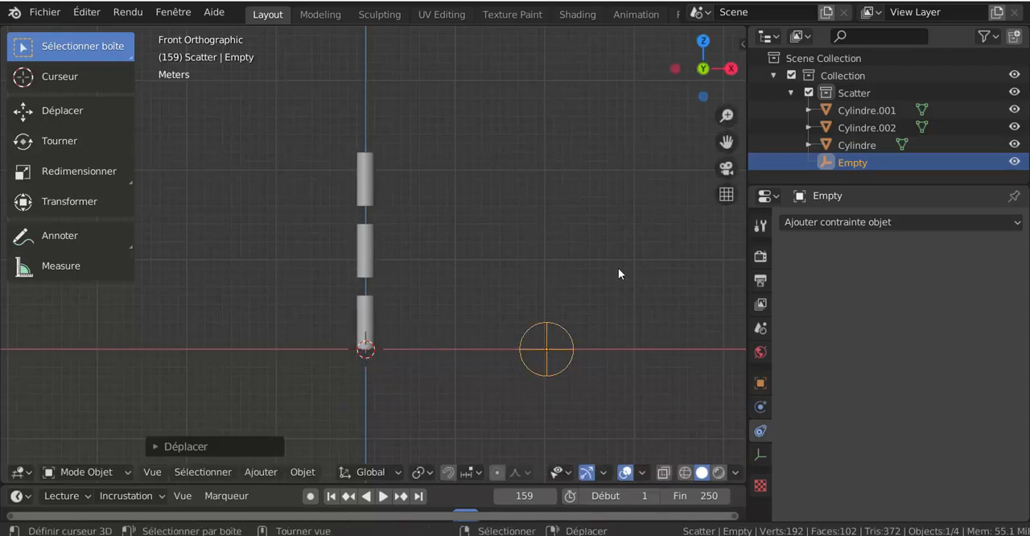
# Add a Copy Rotation (Copier rotation) constraint to the bottom cylinder with the Empty as its target.
pyautogui.moveTo(591, 392); pyautogui.dragTo(394, 362, button='middle')
pyautogui.click(375, 351)
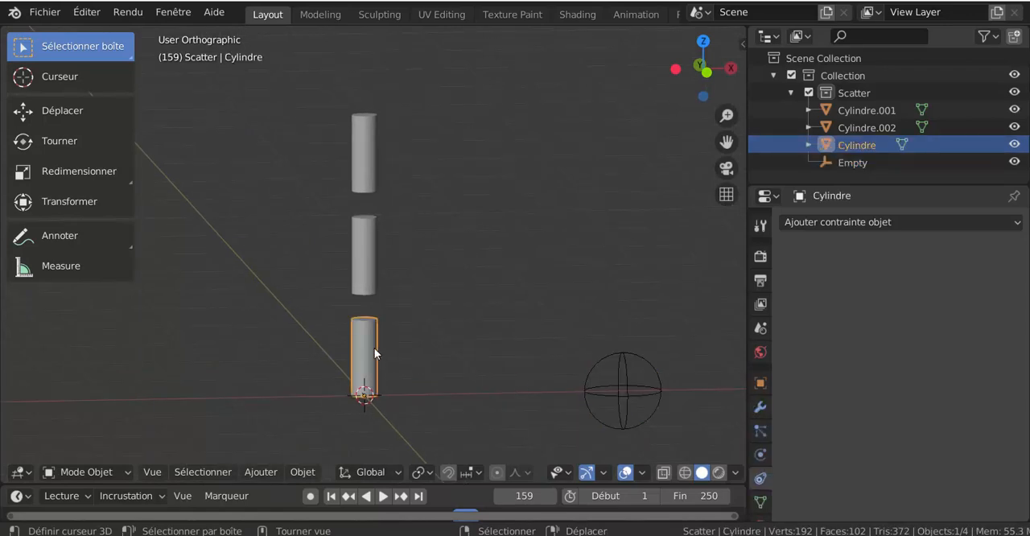
pyautogui.click(357, 267)
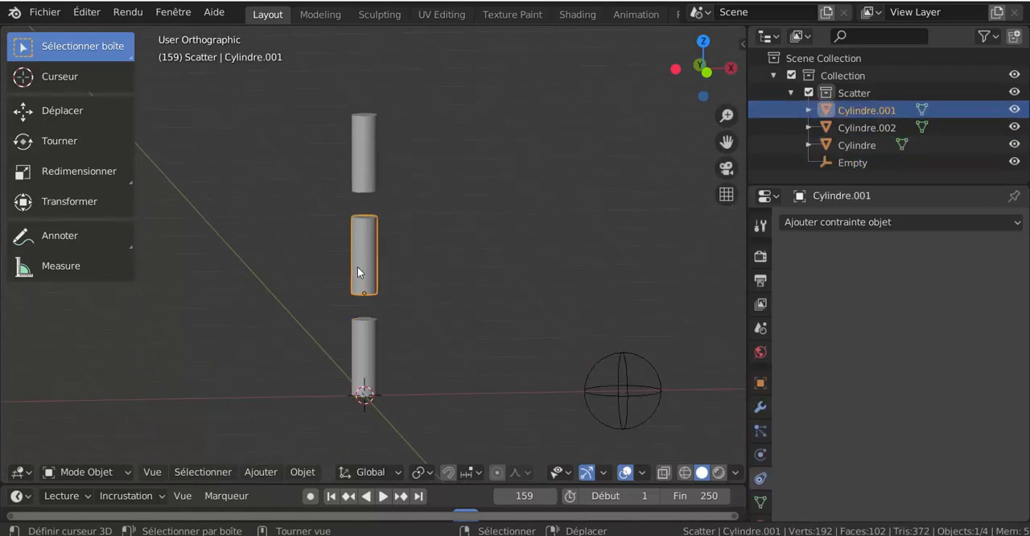
pyautogui.click(363, 333)
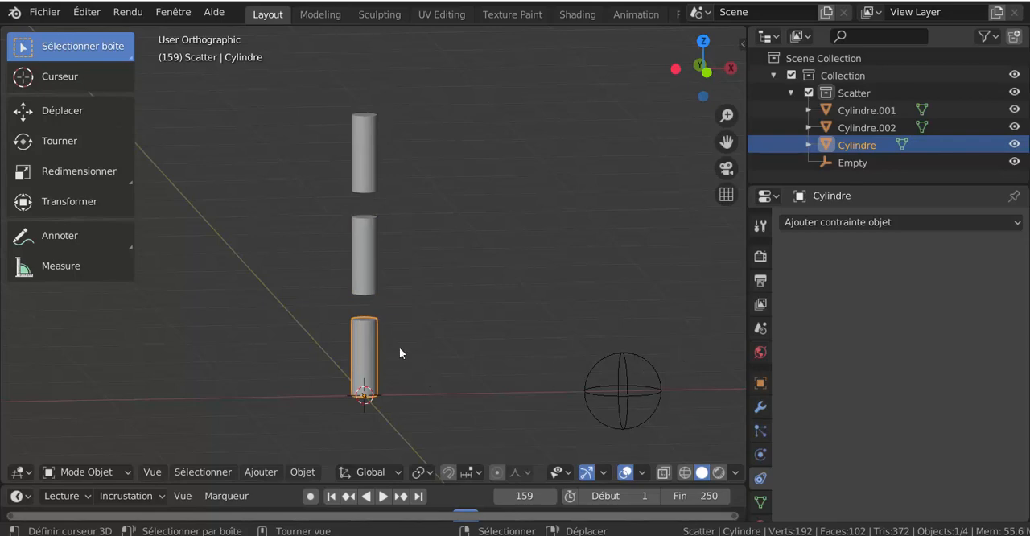
pyautogui.click(840, 223)
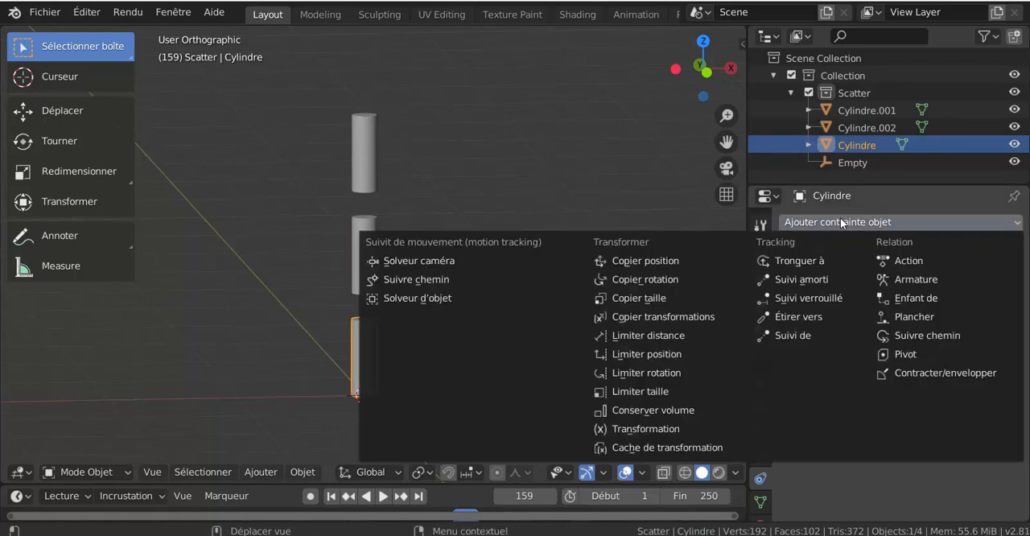
pyautogui.click(663, 280)
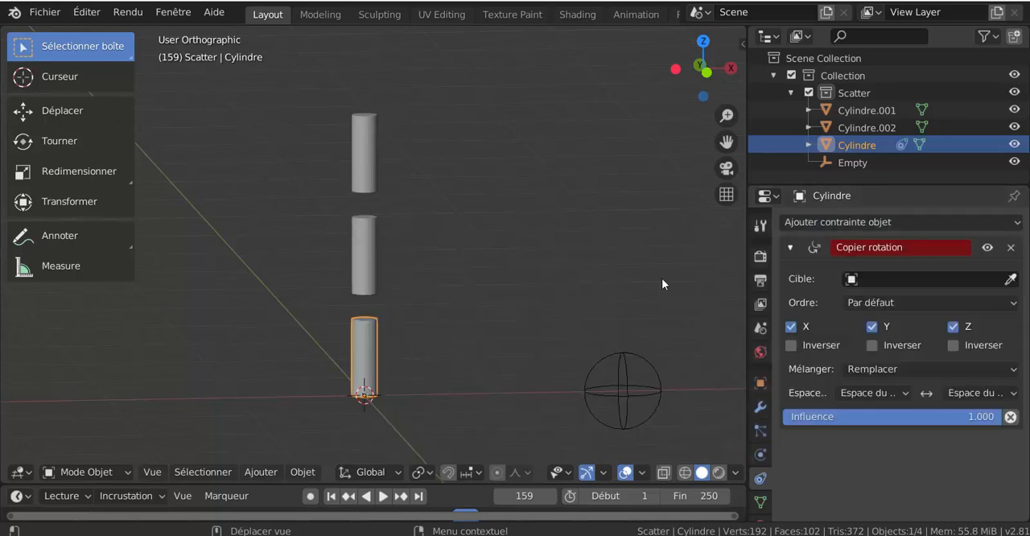
pyautogui.click(913, 280)
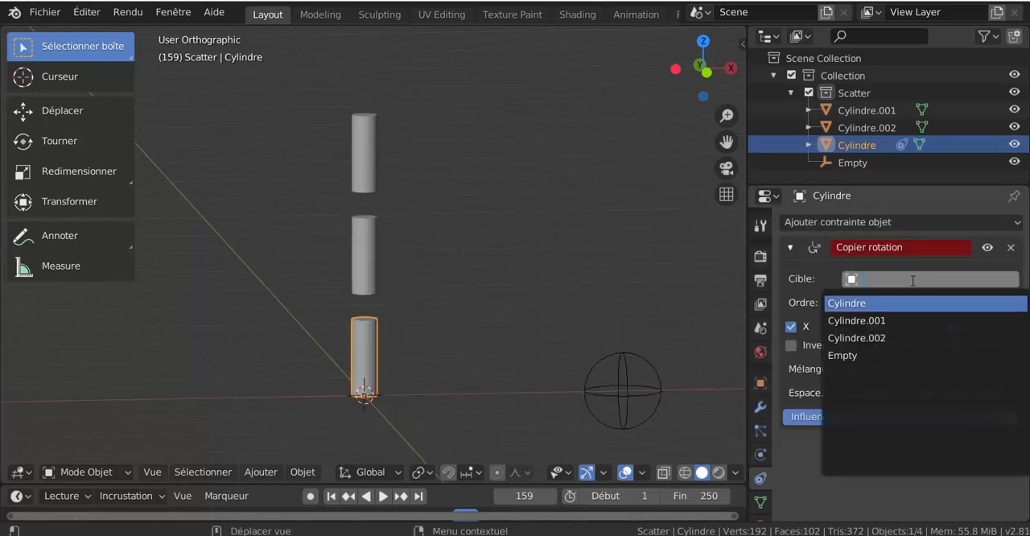
pyautogui.click(905, 360)
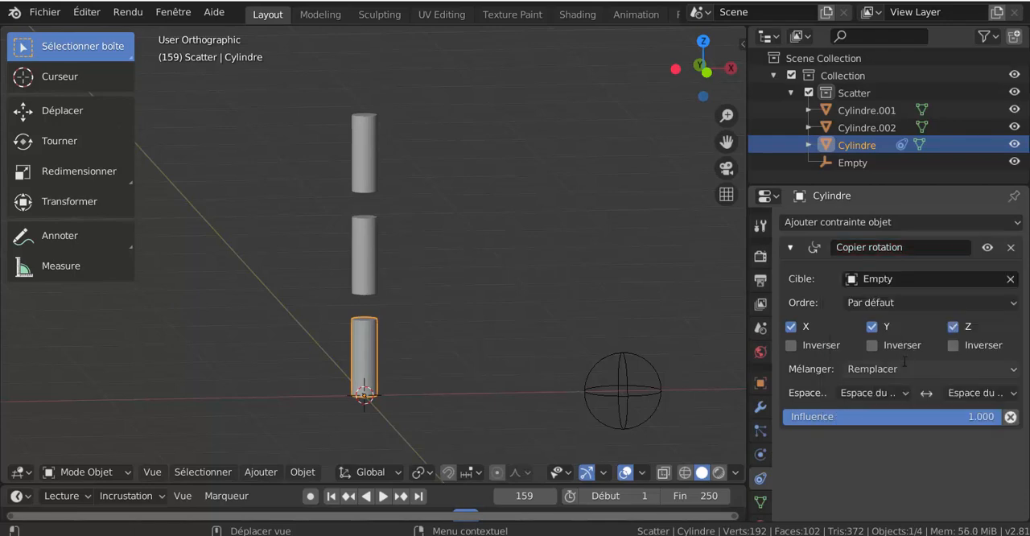
# Give the middle cylinder a Copy Rotation (Copier rotation) constraint targeting the Empty.
pyautogui.click(373, 259)
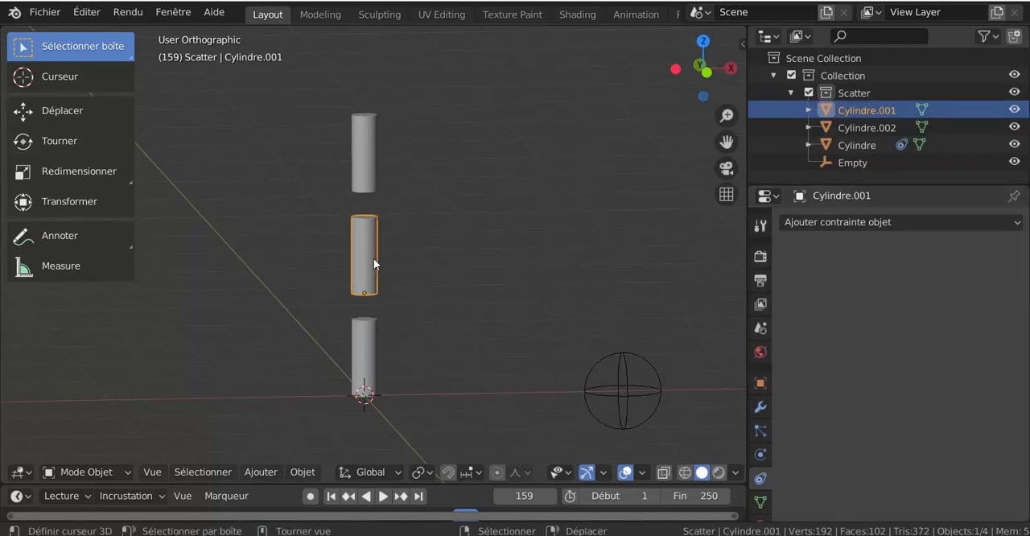
pyautogui.click(857, 224)
pyautogui.click(649, 281)
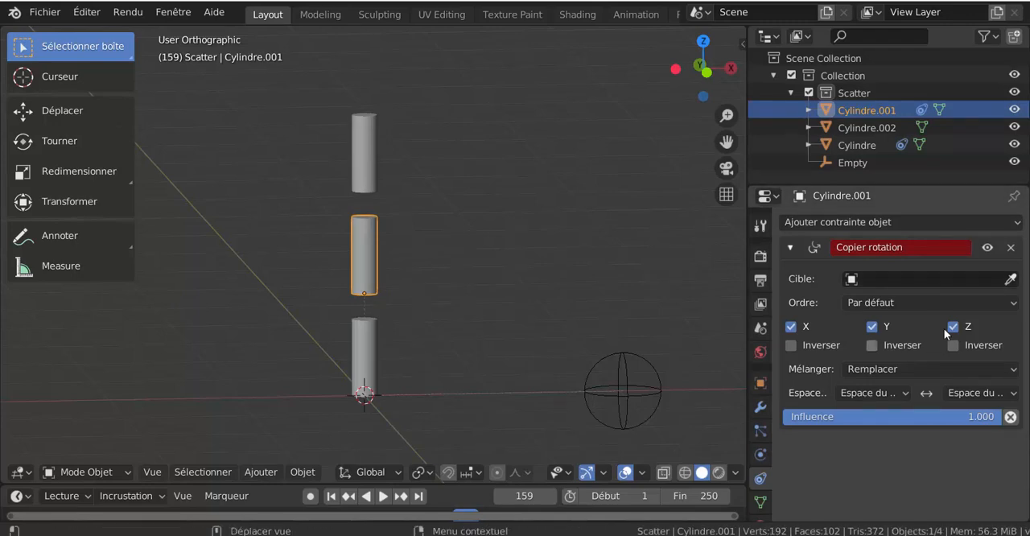
pyautogui.click(899, 279)
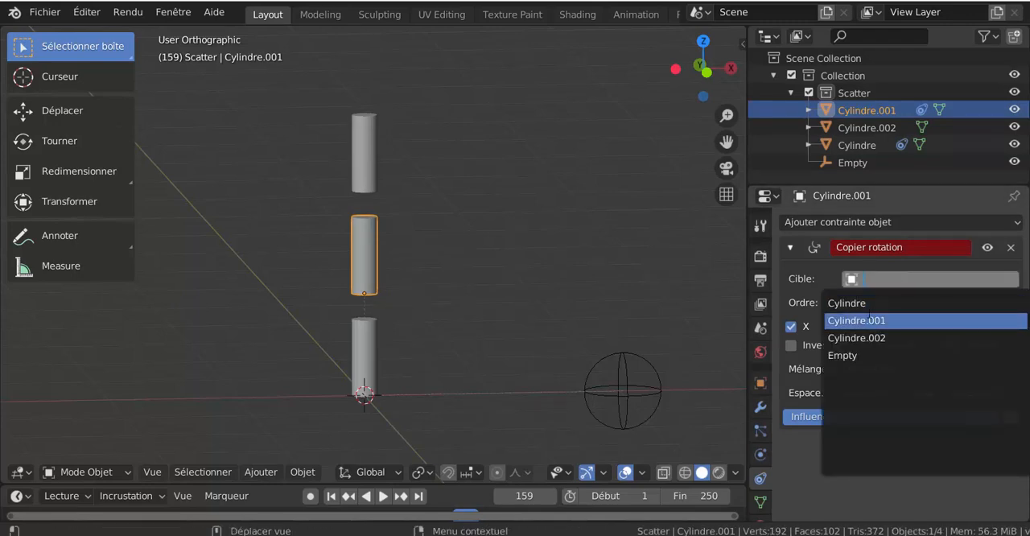
pyautogui.click(856, 356)
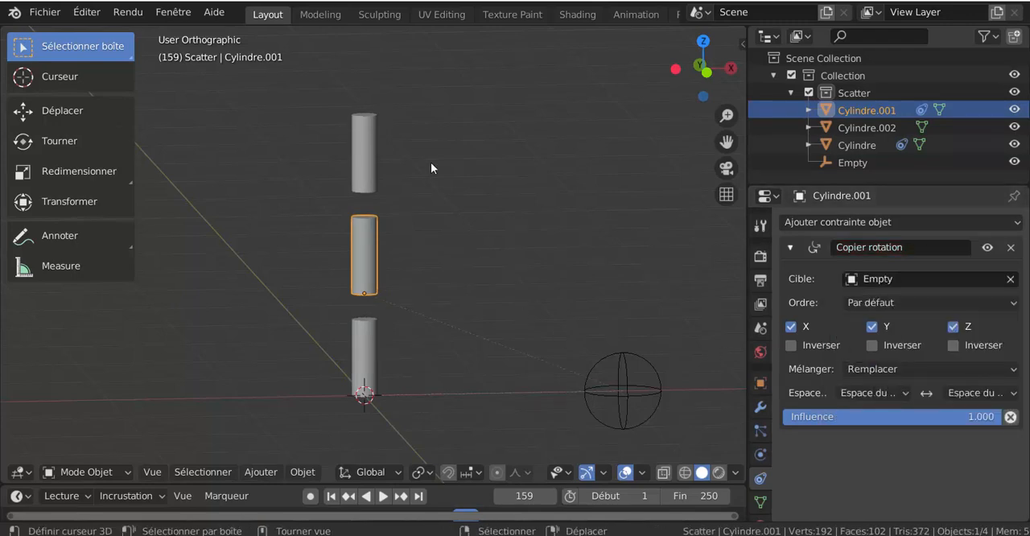
# Give the top cylinder a Copy Rotation (Copier rotation) constraint targeting the Empty.
pyautogui.click(368, 164)
pyautogui.click(860, 223)
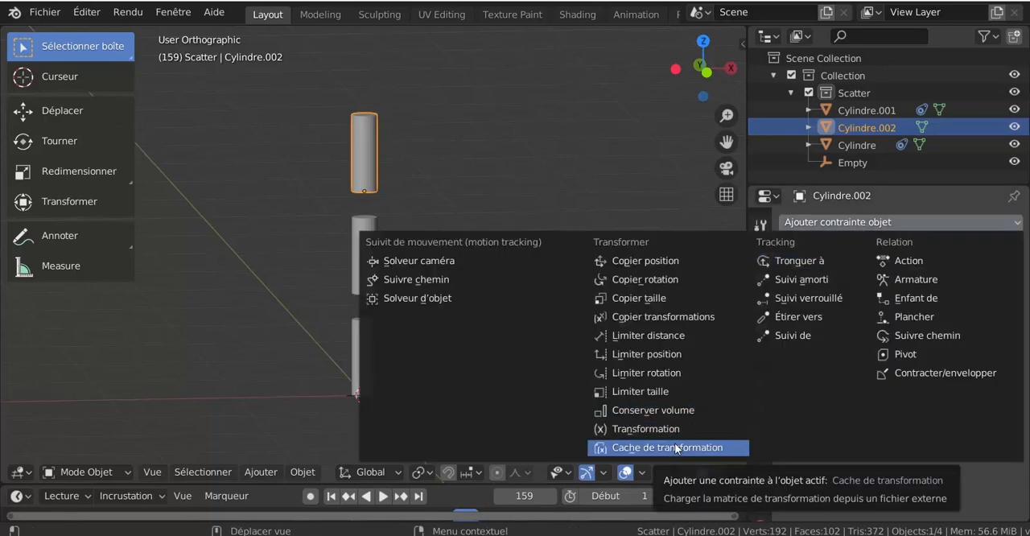
pyautogui.click(646, 280)
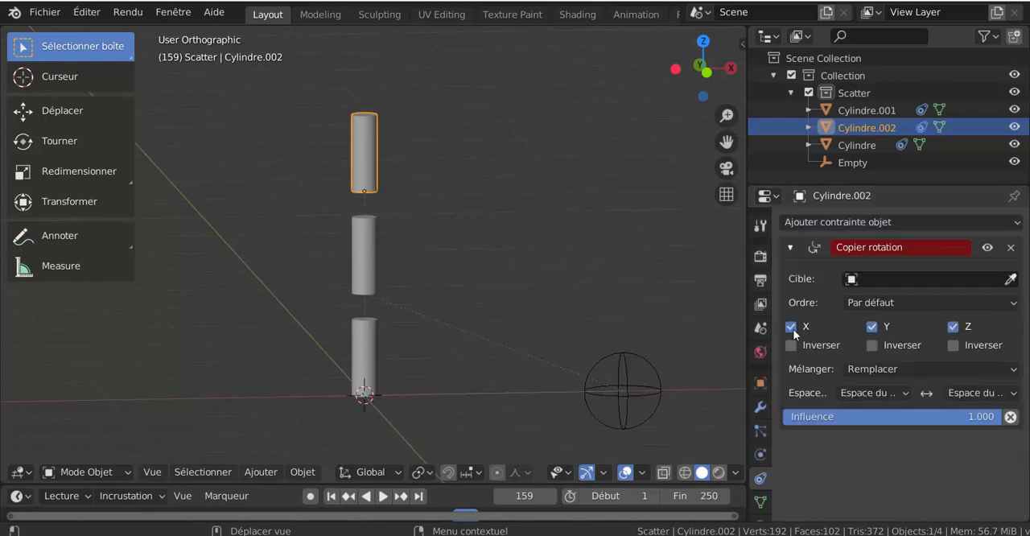
pyautogui.click(941, 281)
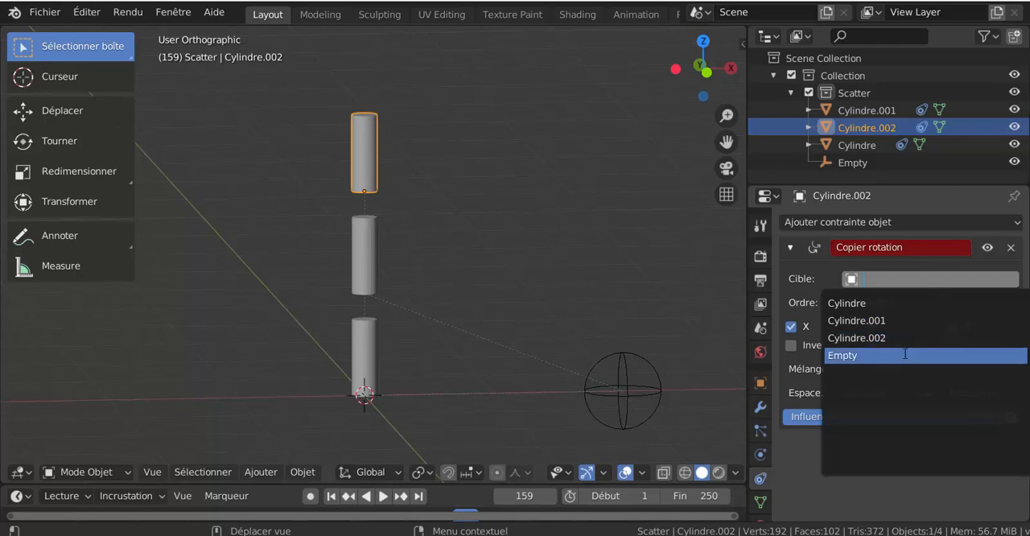
pyautogui.click(926, 354)
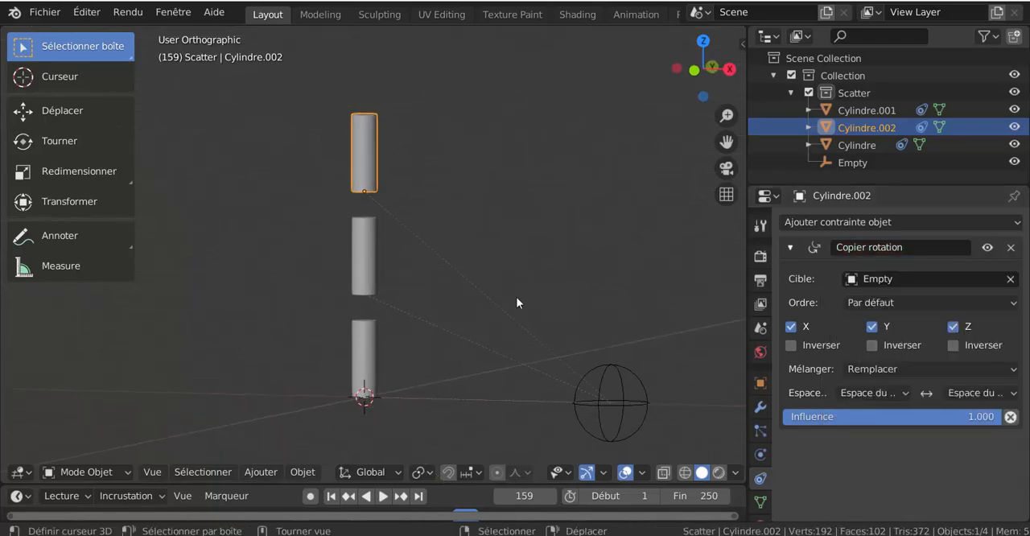
# Test the Copy Rotation constraints by freely rotating the Empty with trackball rotation, and cancel the rotation.
pyautogui.press('KP_1')
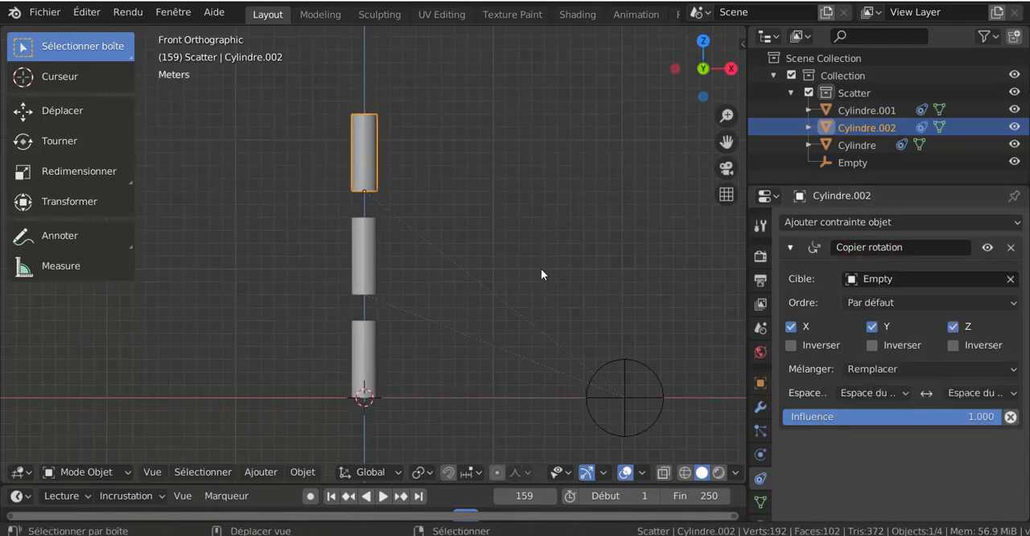
pyautogui.keyDown('shift'); pyautogui.moveTo(540, 274); pyautogui.dragTo(518, 245, button='middle'); pyautogui.keyUp('shift')
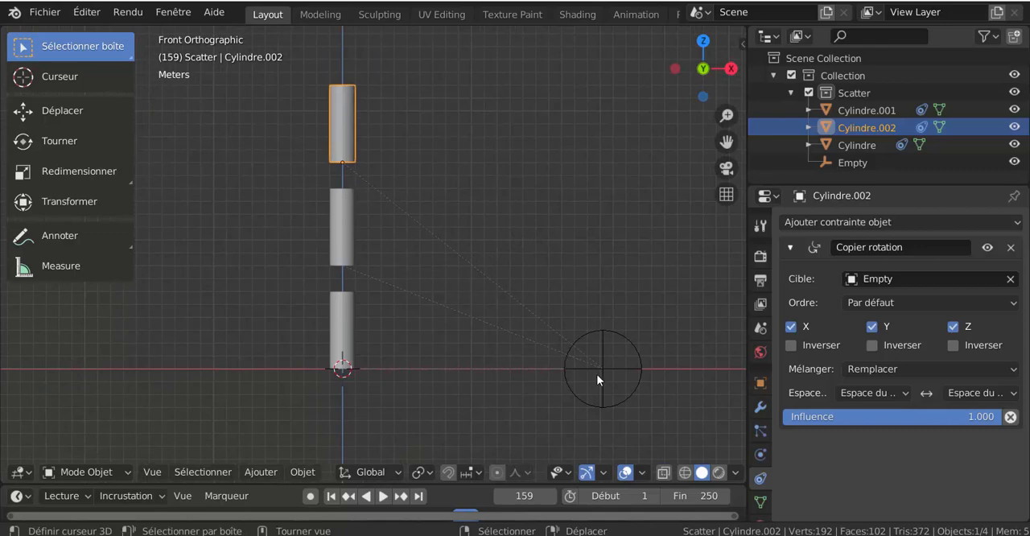
pyautogui.click(641, 377)
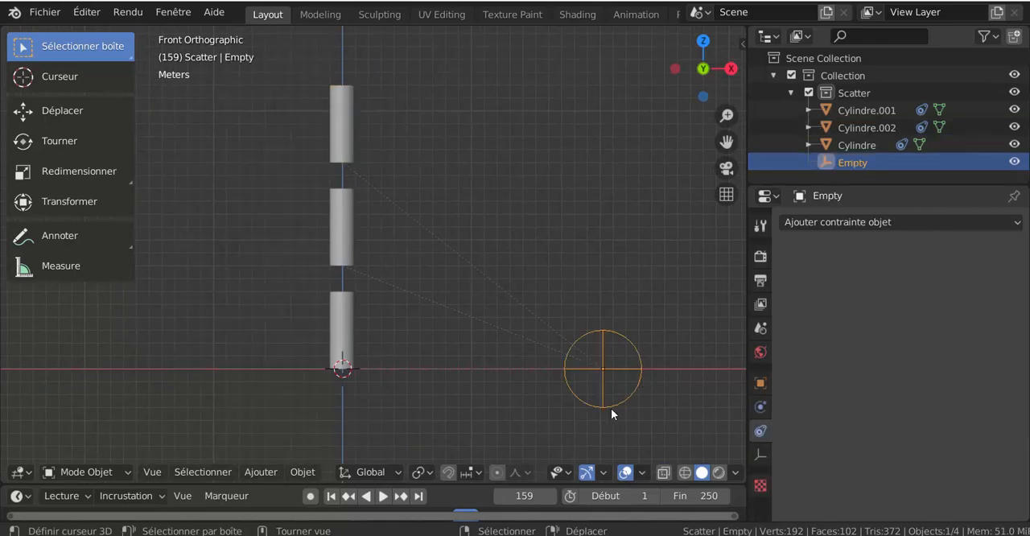
pyautogui.moveTo(612, 409); pyautogui.dragTo(642, 411, button='middle')
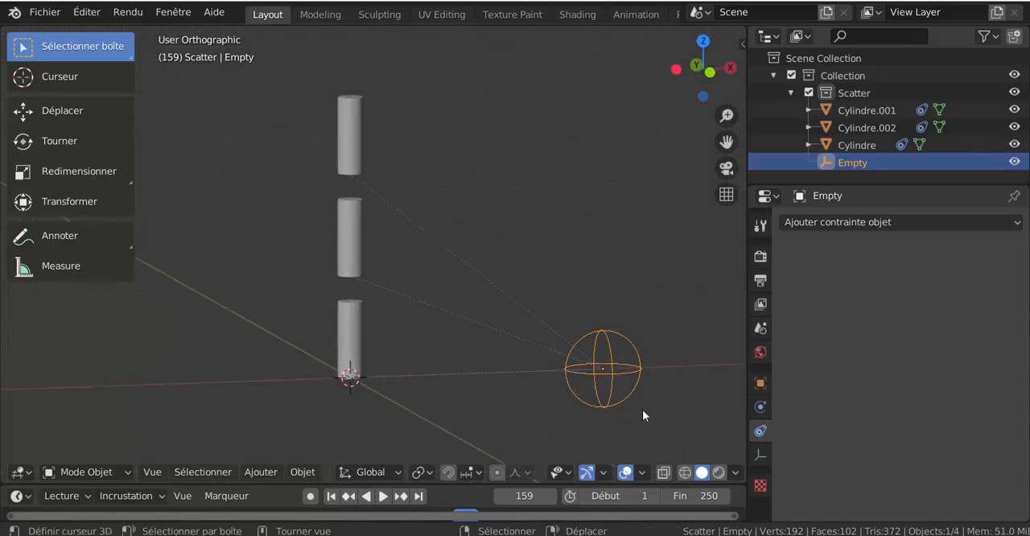
pyautogui.press('r')
pyautogui.press('r')
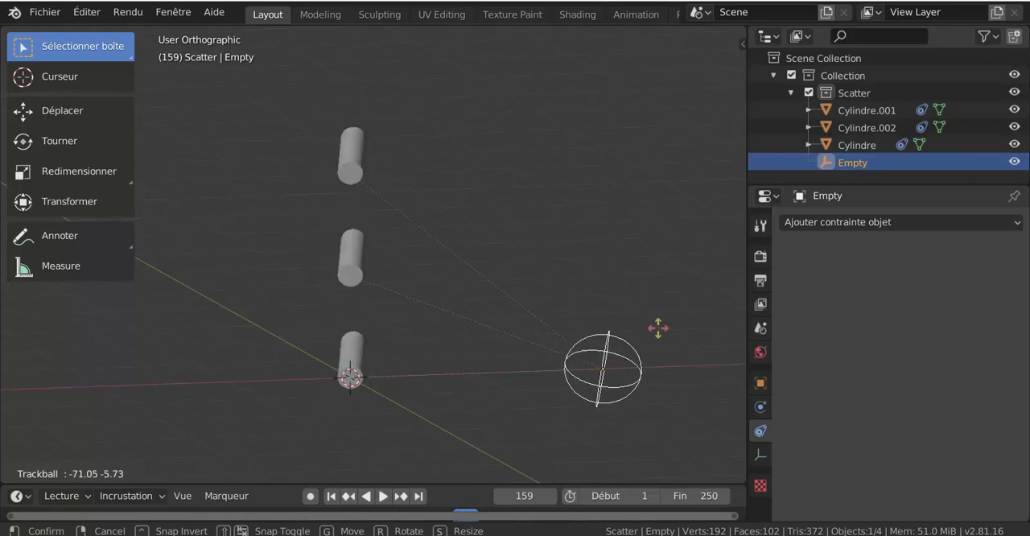
pyautogui.press('Escape')
# Try rotating the Empty about the global X axis, about the Y axis and freely, cancelling each rotation.
pyautogui.moveTo(658, 410)
pyautogui.mouseDown(button='middle')
pyautogui.moveTo(635, 408)
pyautogui.moveTo(669, 402)
pyautogui.mouseUp(button='middle')
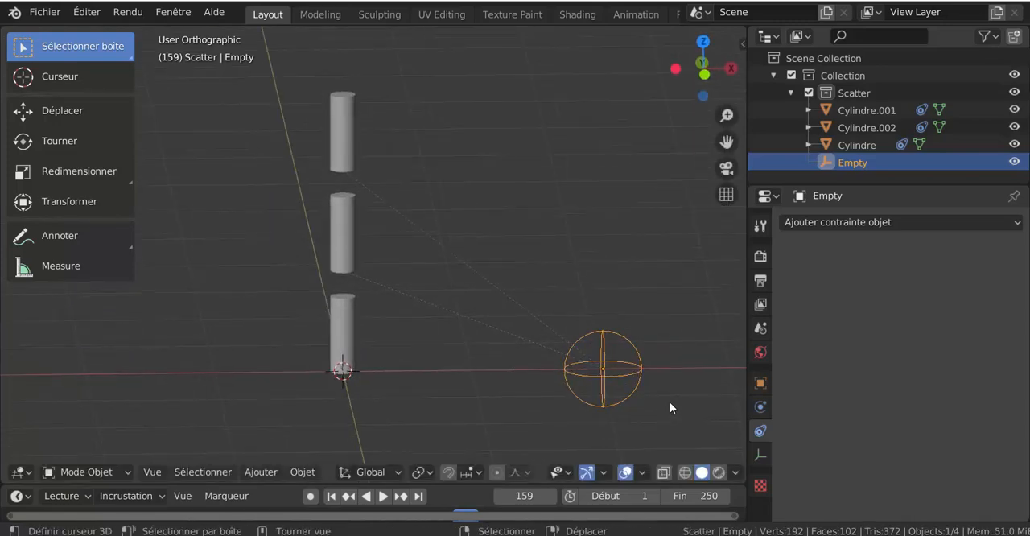
pyautogui.press('r')
pyautogui.press('x')
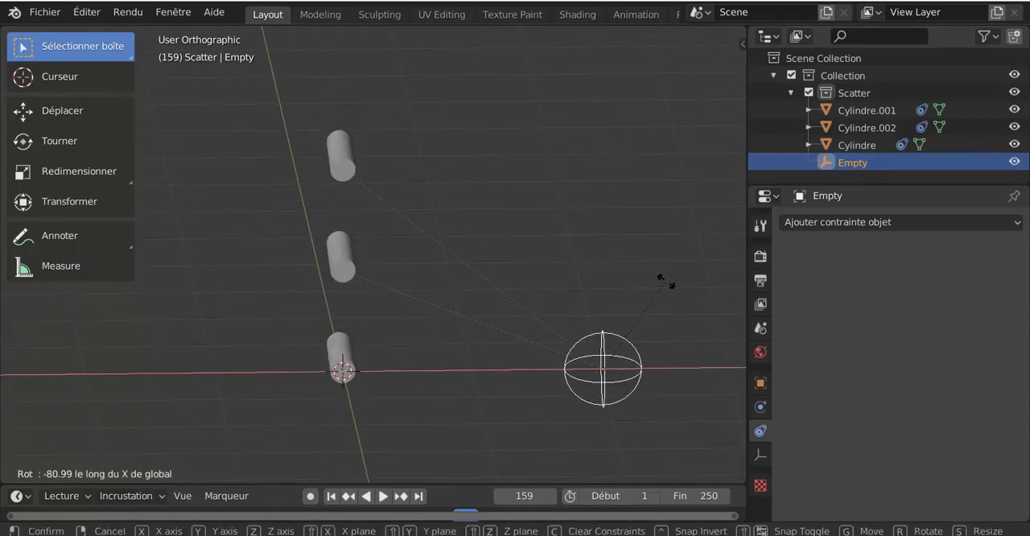
pyautogui.press('Escape')
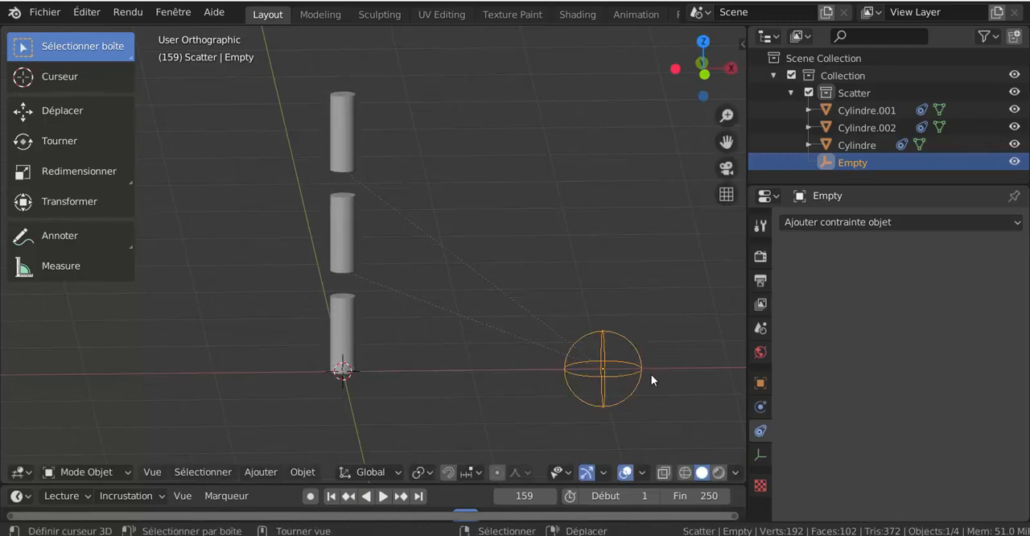
pyautogui.press('r')
pyautogui.press('y')
pyautogui.press('Escape')
pyautogui.press('r')
pyautogui.press('r')
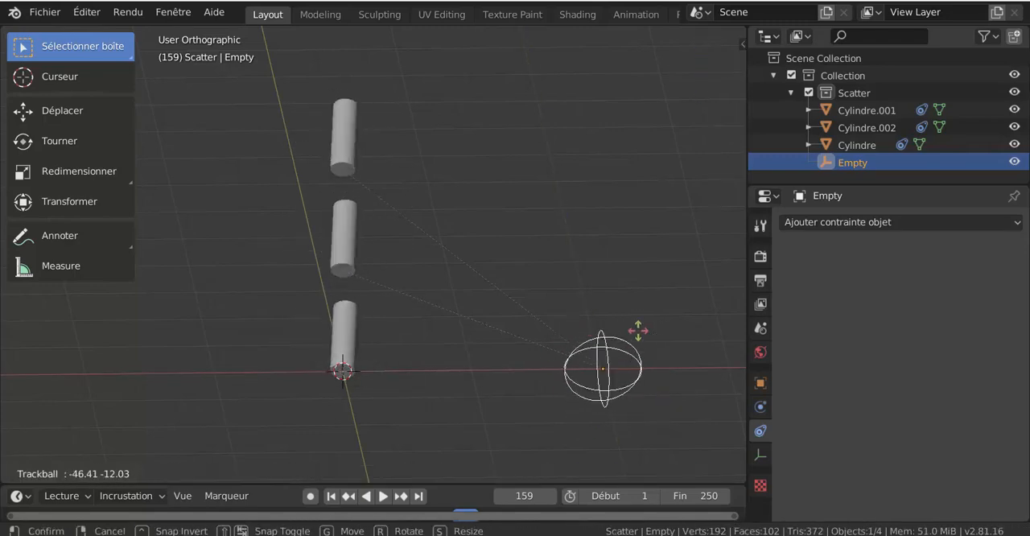
pyautogui.press('Escape')
# Add a Child Of (Enfant de) constraint to the middle cylinder with Cylindre as its target, and set its inverse (Définir inverse).
pyautogui.moveTo(604, 368); pyautogui.dragTo(538, 401, button='middle')
pyautogui.press('KP_1')
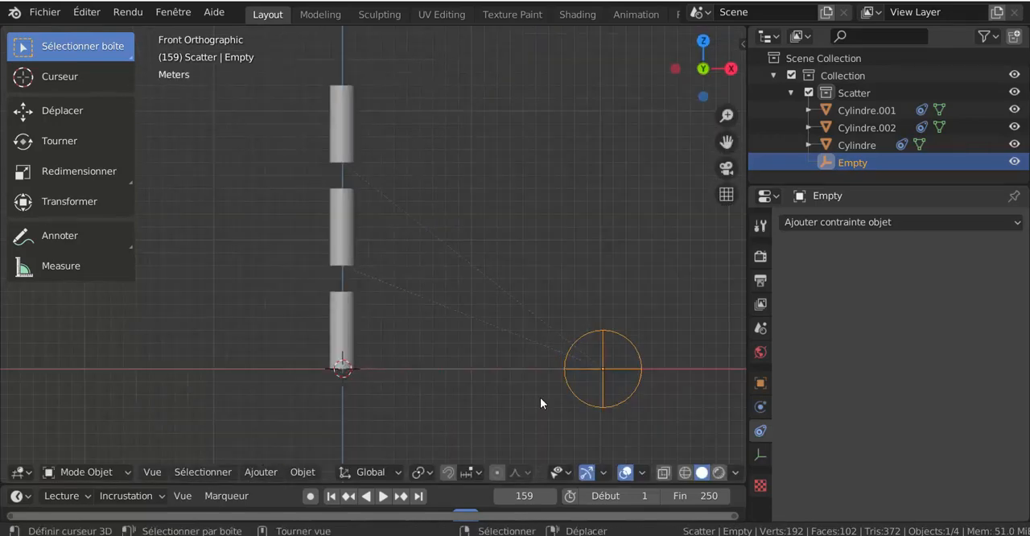
pyautogui.keyDown('shift'); pyautogui.moveTo(542, 357); pyautogui.dragTo(485, 375, button='middle'); pyautogui.keyUp('shift')
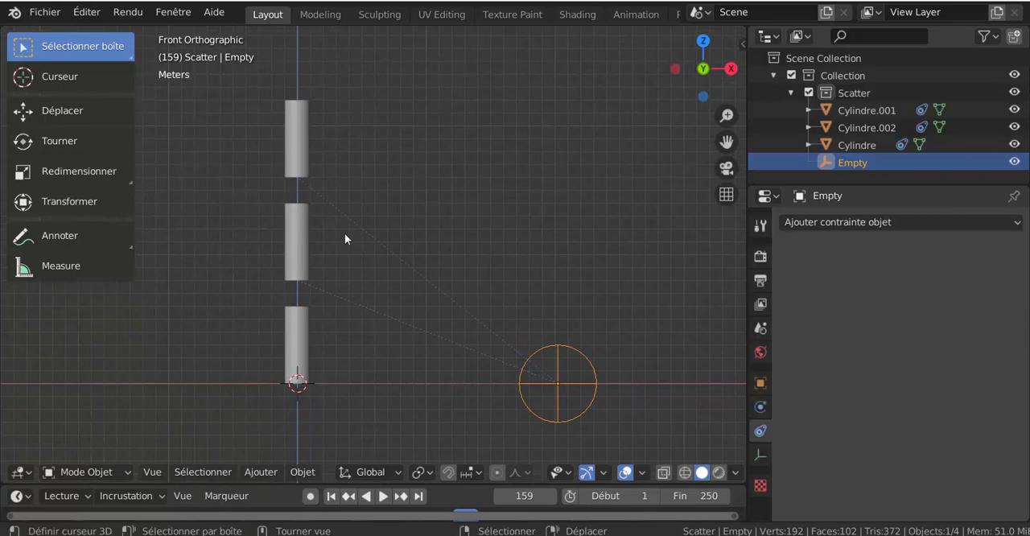
pyautogui.click(293, 239)
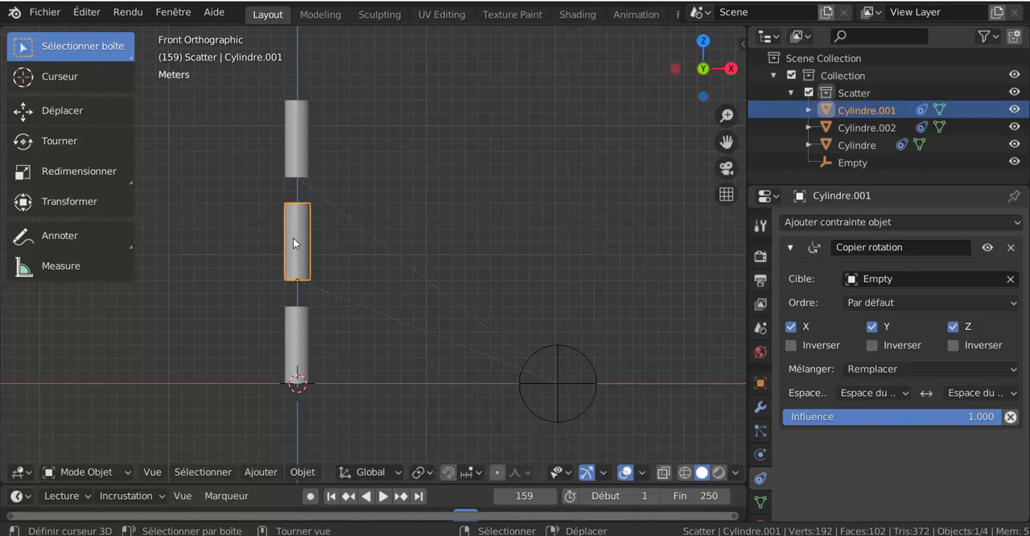
pyautogui.click(888, 222)
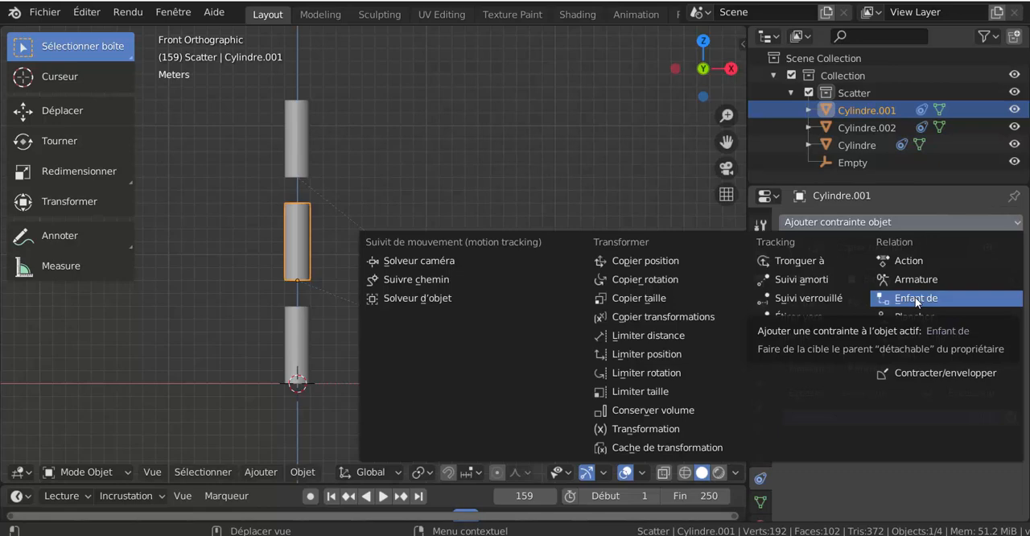
pyautogui.click(916, 299)
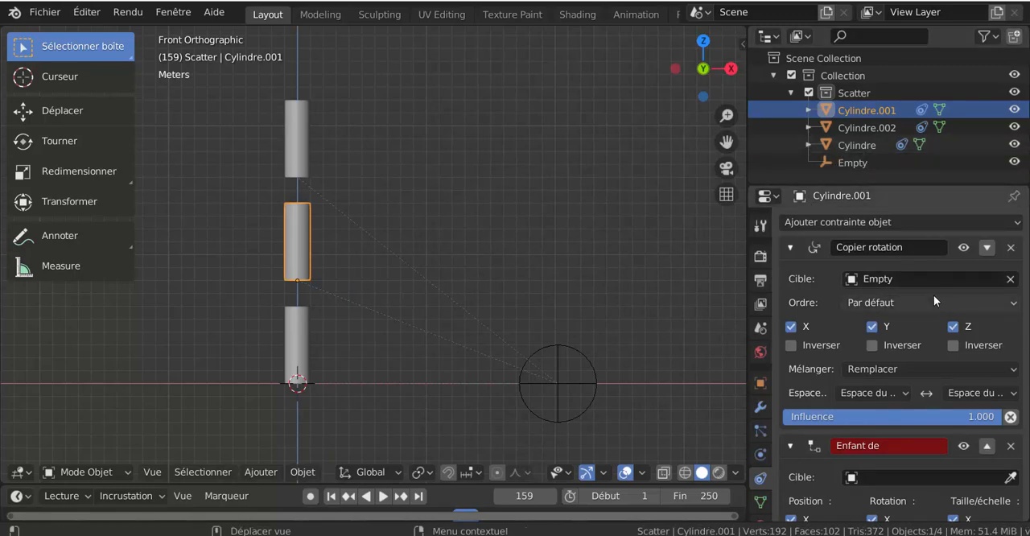
pyautogui.click(790, 247)
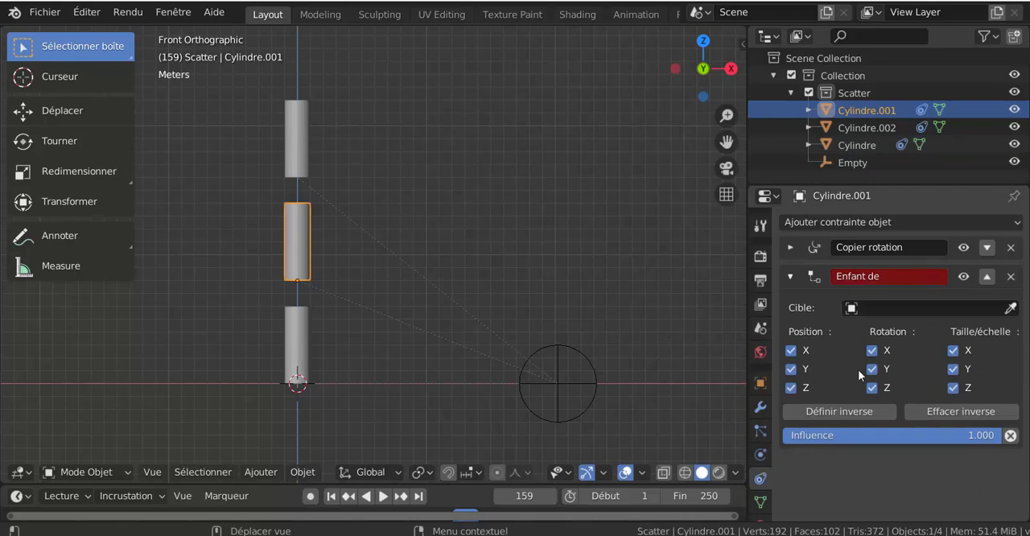
pyautogui.click(926, 307)
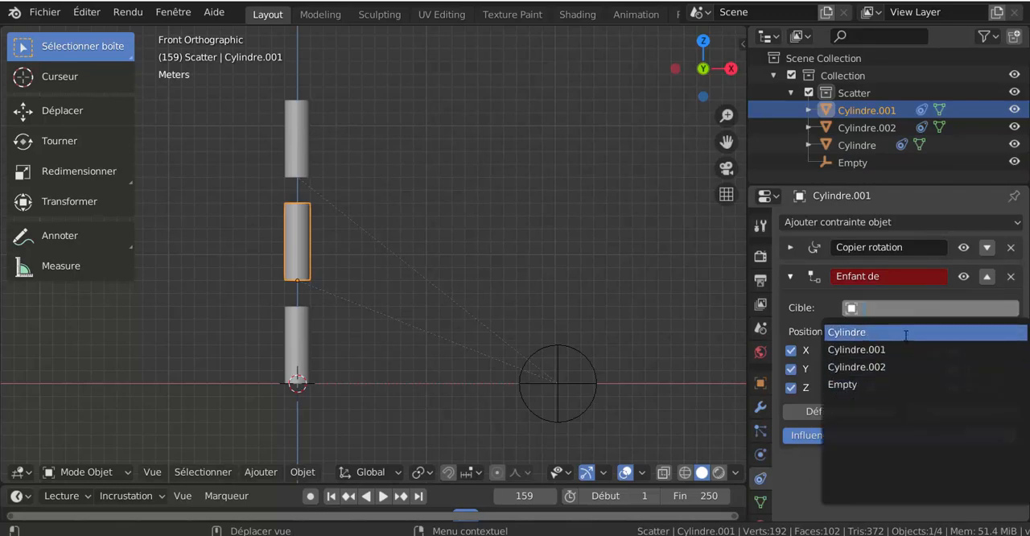
pyautogui.click(907, 336)
pyautogui.scroll(-3, 351, 268)
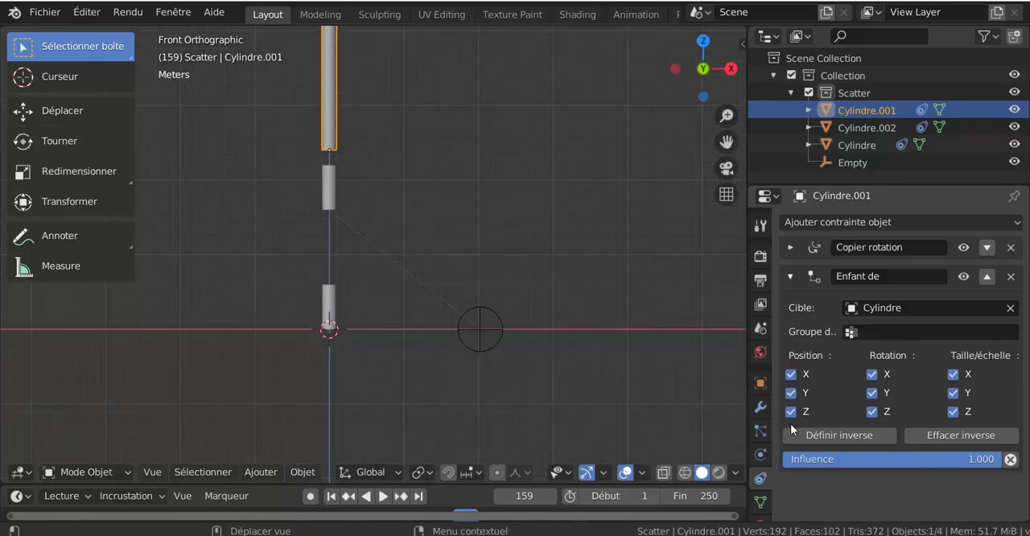
pyautogui.click(830, 438)
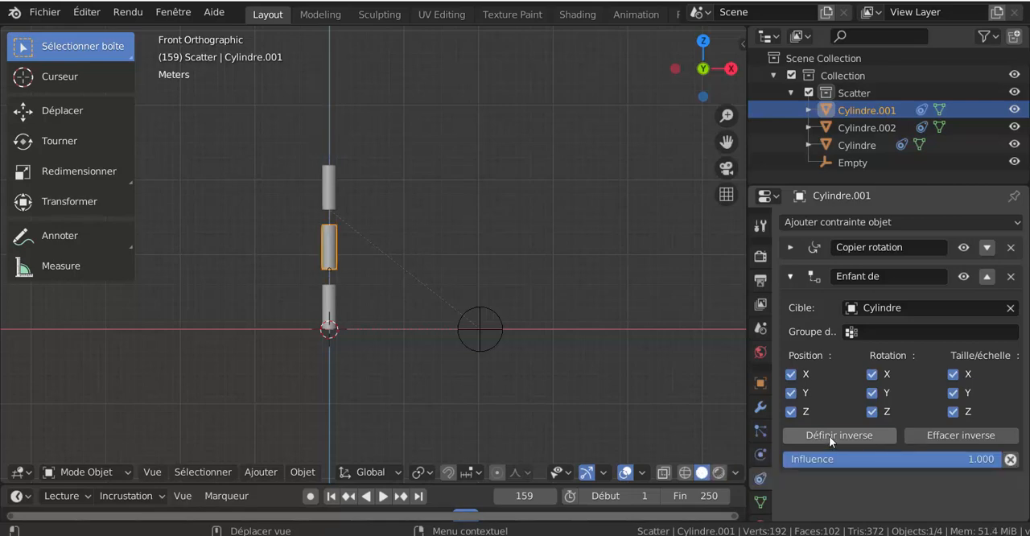
# Give the top cylinder a Child Of (Enfant de) constraint targeting Cylindre.001, and set its inverse (Définir inverse).
pyautogui.scroll(2, 387, 314)
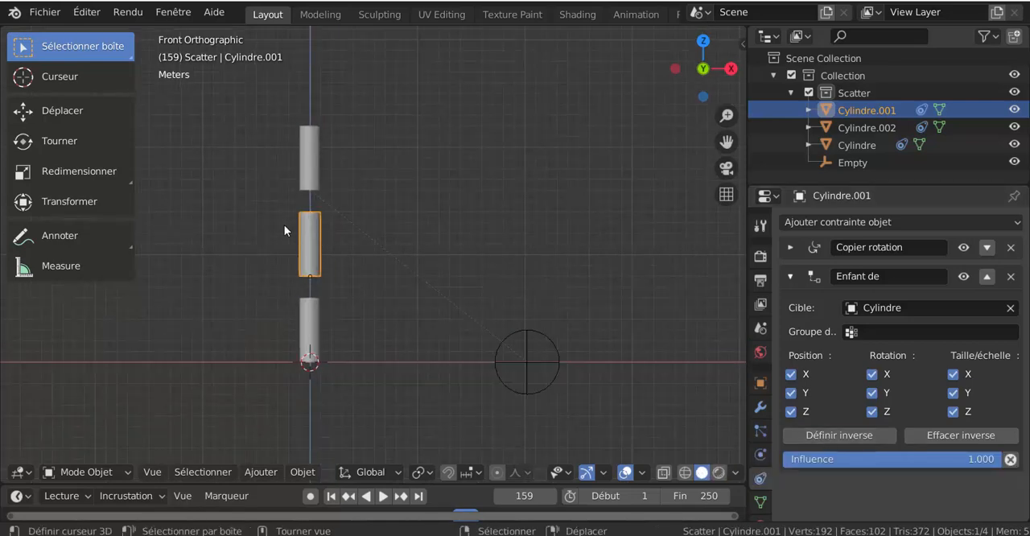
pyautogui.click(306, 158)
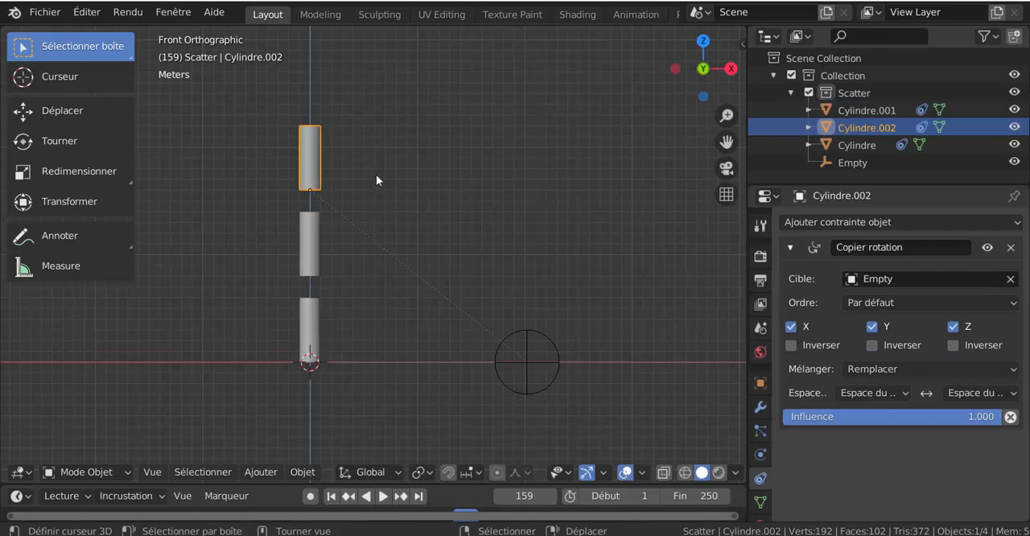
pyautogui.click(898, 221)
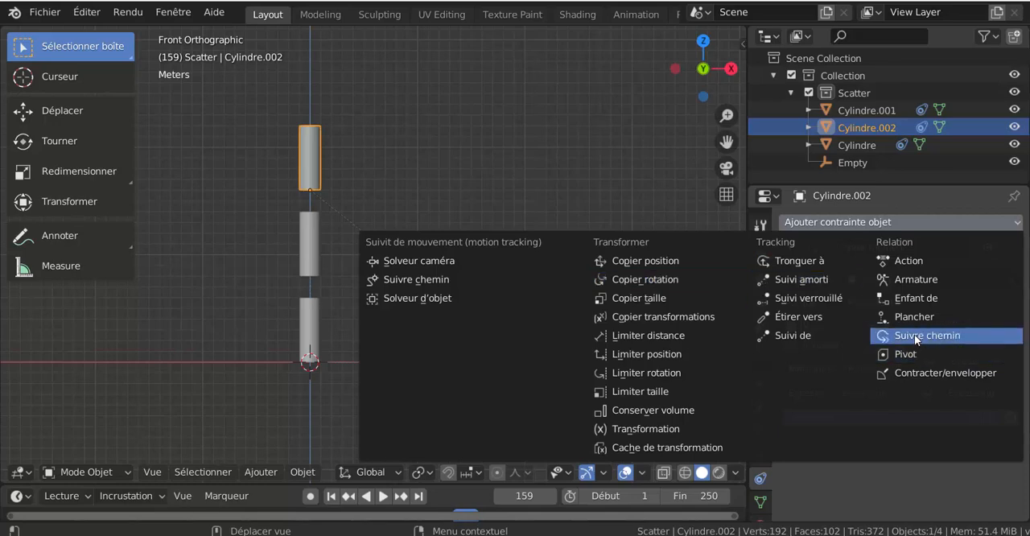
pyautogui.click(915, 300)
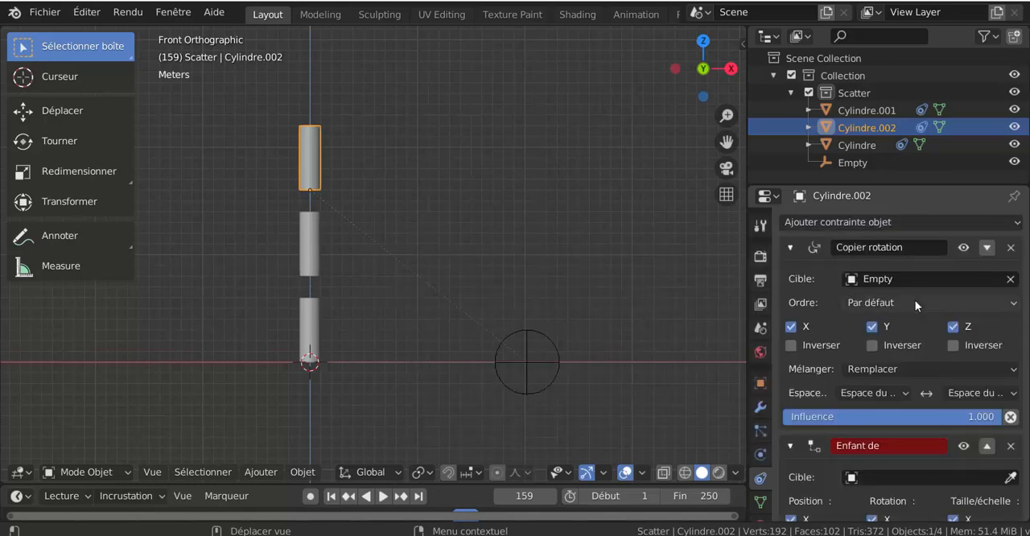
pyautogui.scroll(-3, 915, 406)
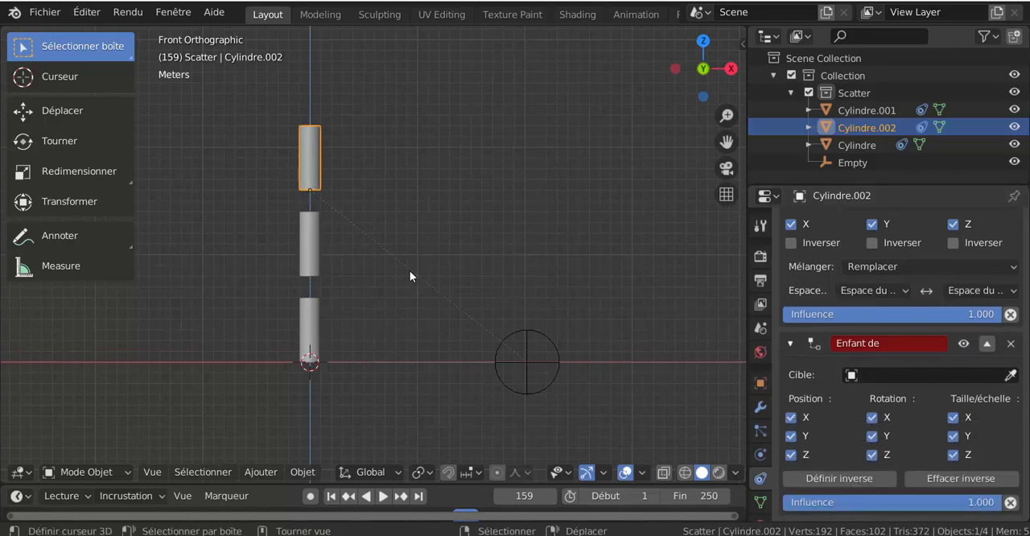
pyautogui.click(909, 375)
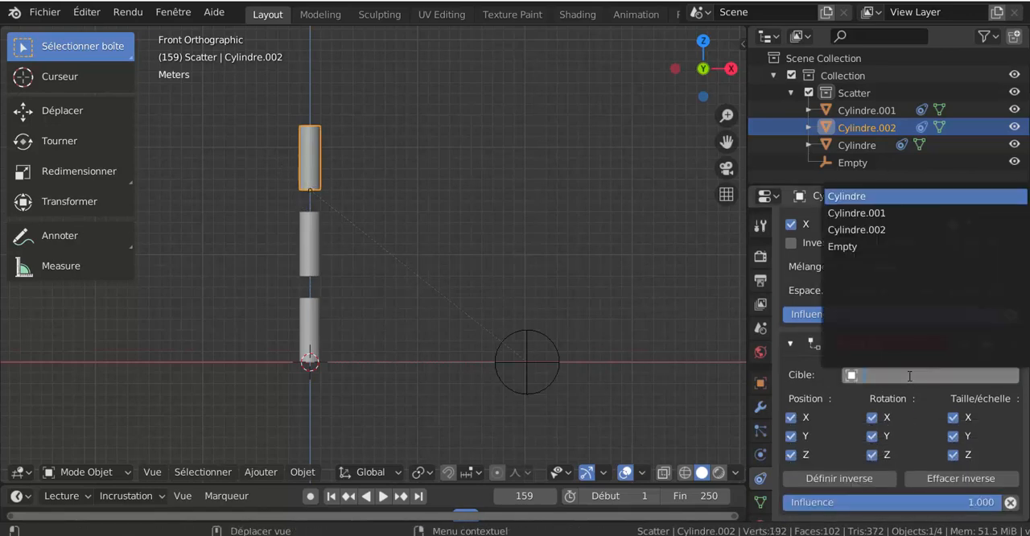
pyautogui.click(909, 213)
pyautogui.scroll(-6, 372, 130)
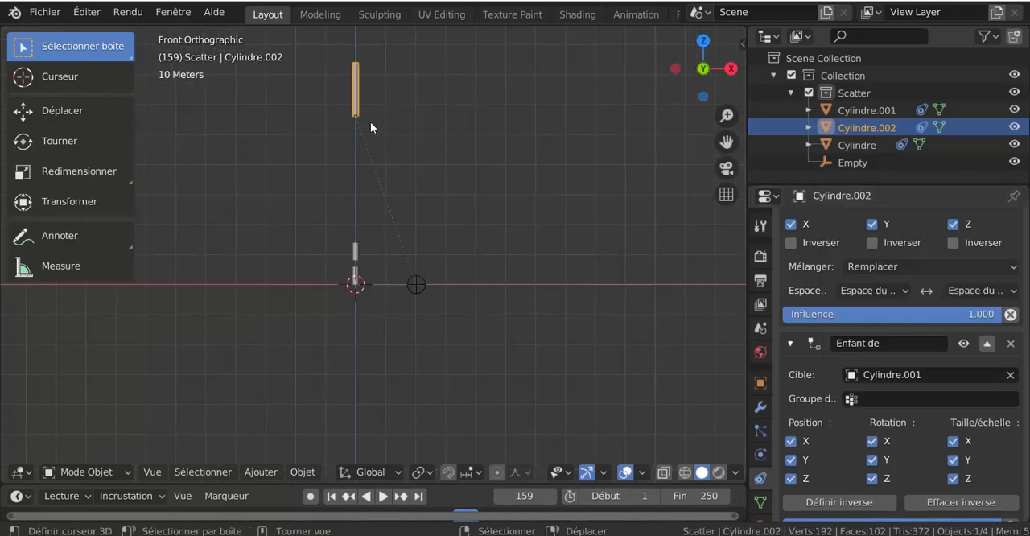
pyautogui.click(839, 503)
# Test the cylinder chain by rotating the Empty freely and by about 8° in the front view, cancelling both rotations.
pyautogui.scroll(6, 542, 400)
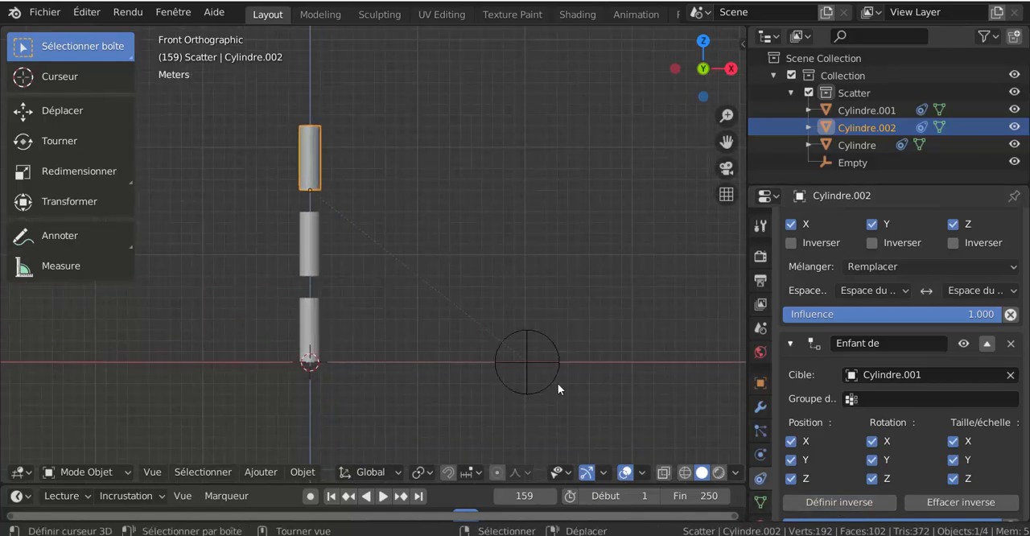
pyautogui.click(558, 384)
pyautogui.moveTo(548, 402); pyautogui.dragTo(572, 413, button='middle')
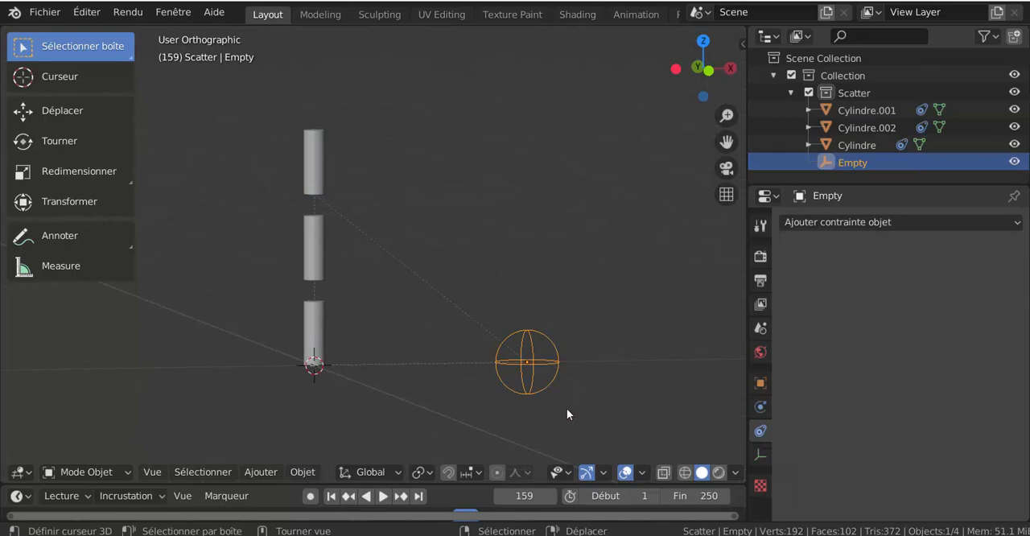
pyautogui.press('r')
pyautogui.press('r')
pyautogui.press('Escape')
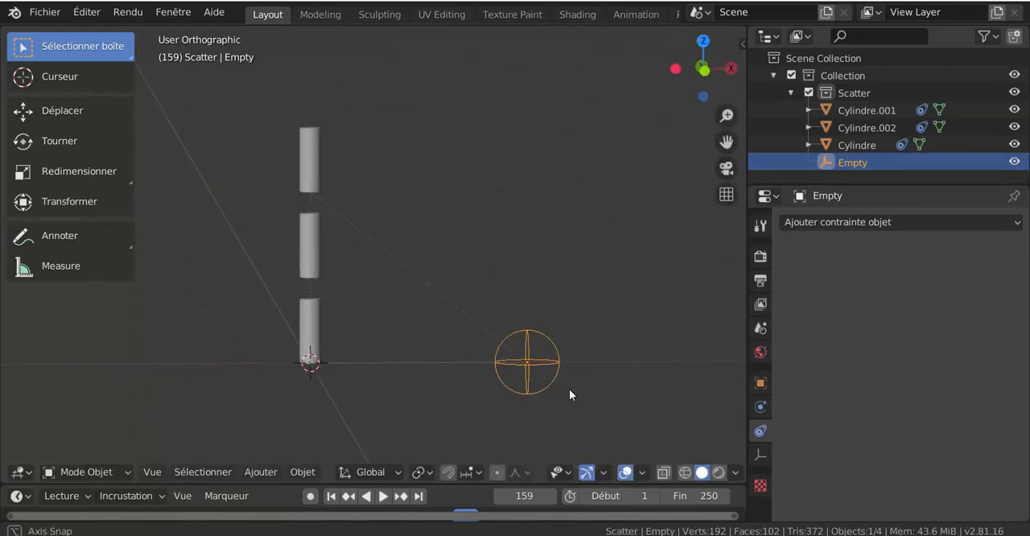
pyautogui.press('KP_1')
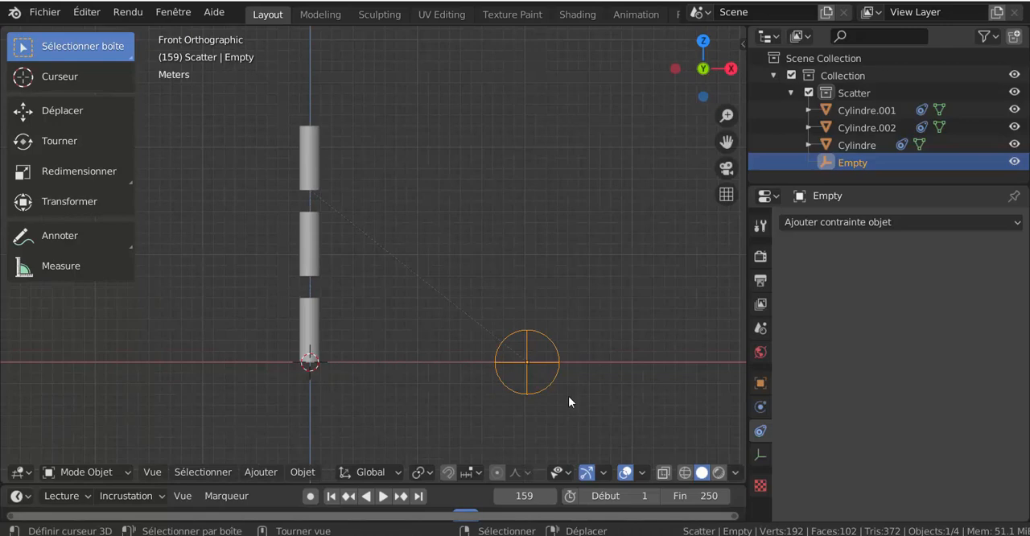
pyautogui.press('r')
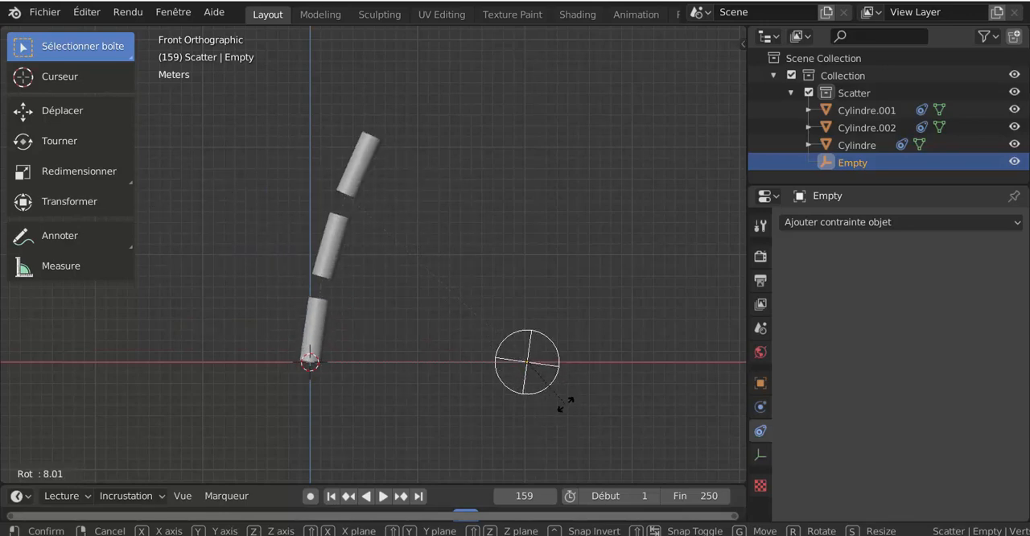
pyautogui.press('Escape')
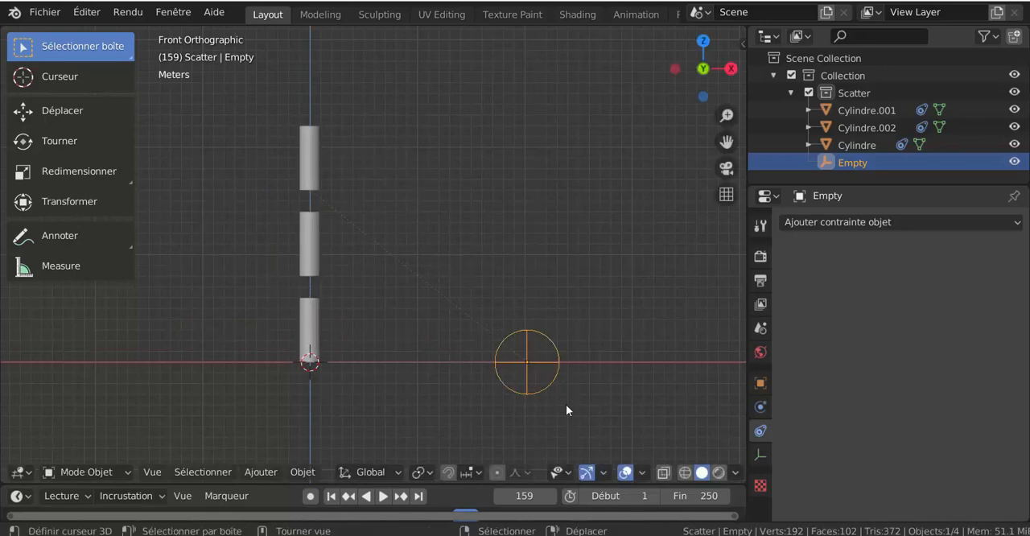
# Enlarge the timeline and widen the 3D viewport, with playback stopped and the current frame set to 0.
pyautogui.moveTo(509, 384); pyautogui.dragTo(422, 344, button='middle')
pyautogui.scroll(2, 458, 340)
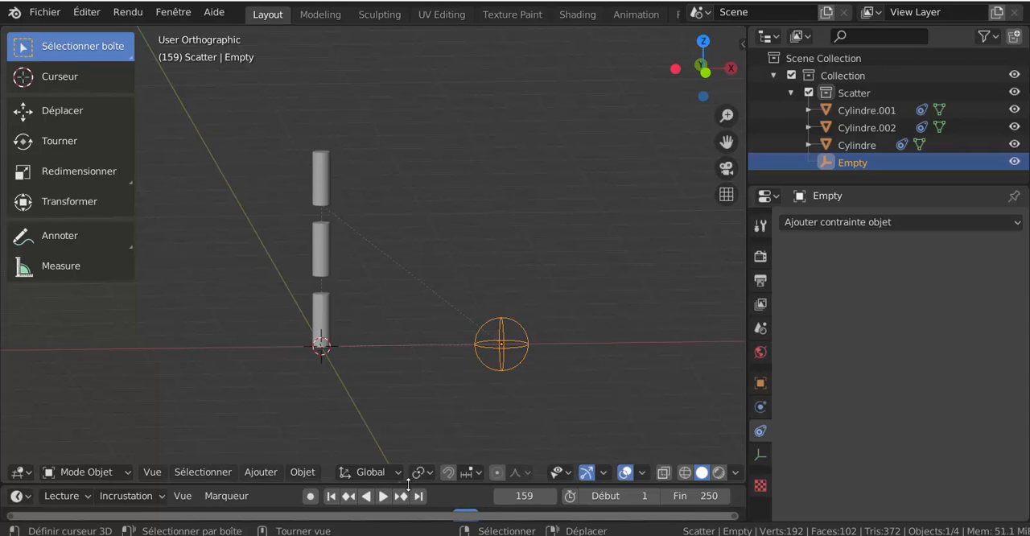
pyautogui.moveTo(408, 484); pyautogui.dragTo(451, 379)
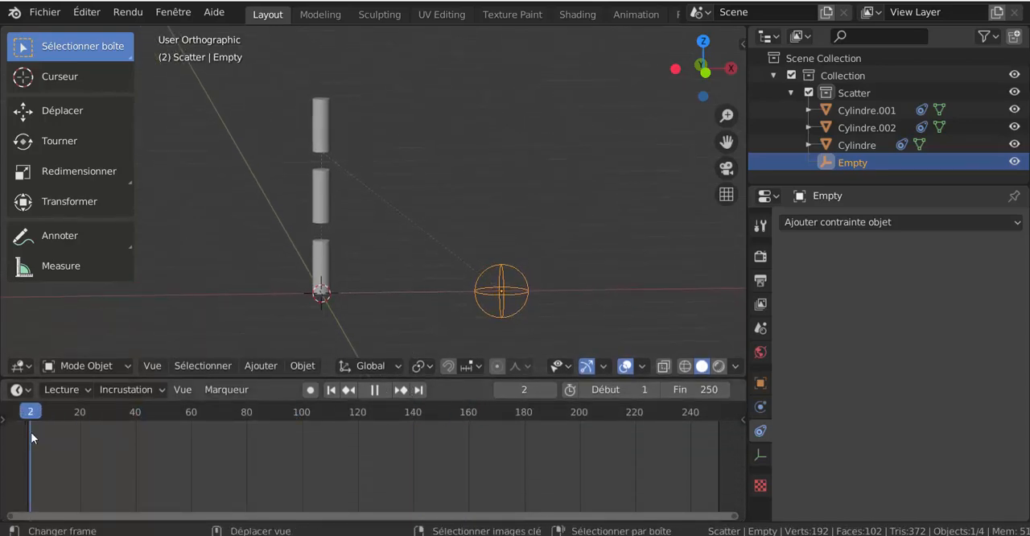
pyautogui.click(375, 389)
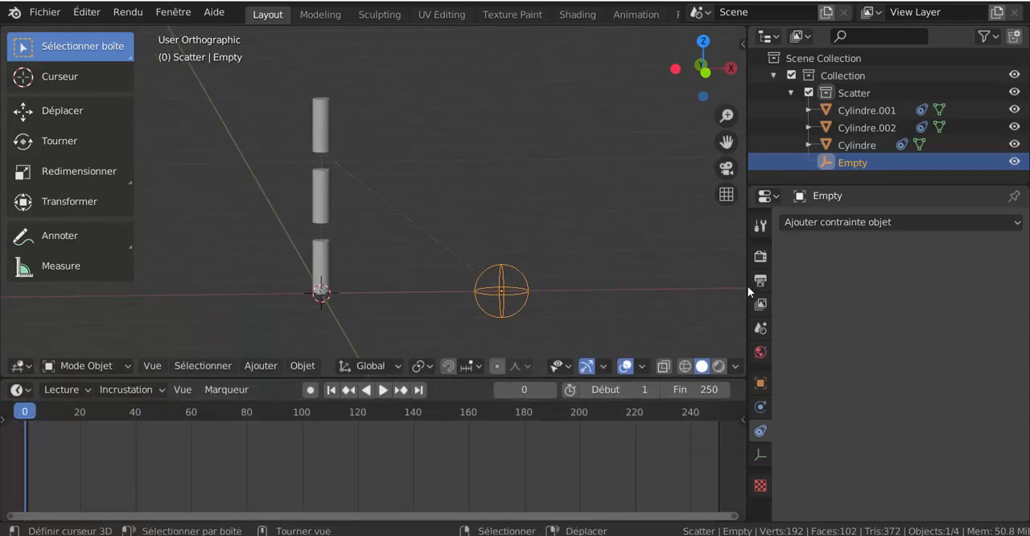
pyautogui.moveTo(748, 286); pyautogui.dragTo(827, 286)
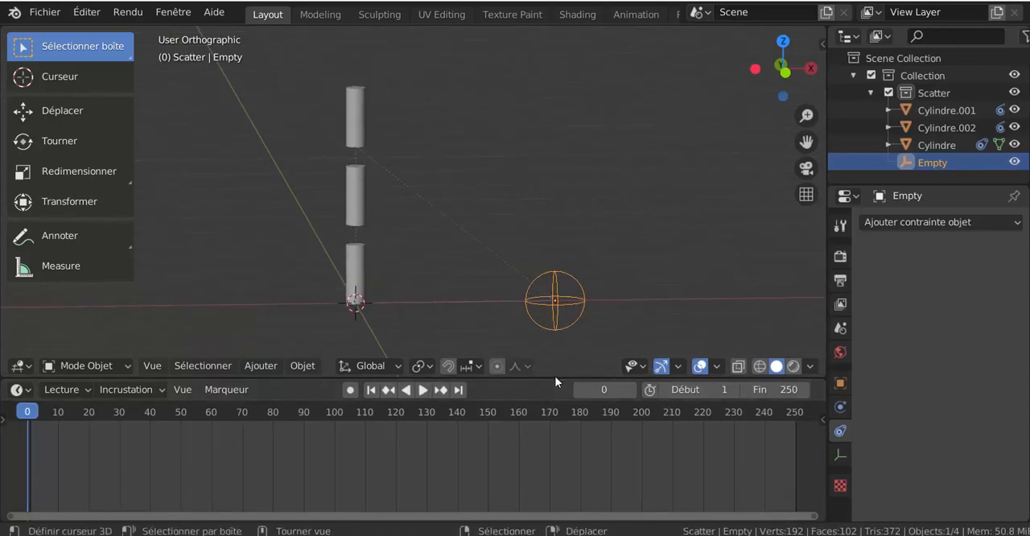
# Enable automatic keyframing and insert a keyframe on the Empty's rotation at frame 0, with all three axes at 0°.
pyautogui.moveTo(555, 376); pyautogui.dragTo(556, 378)
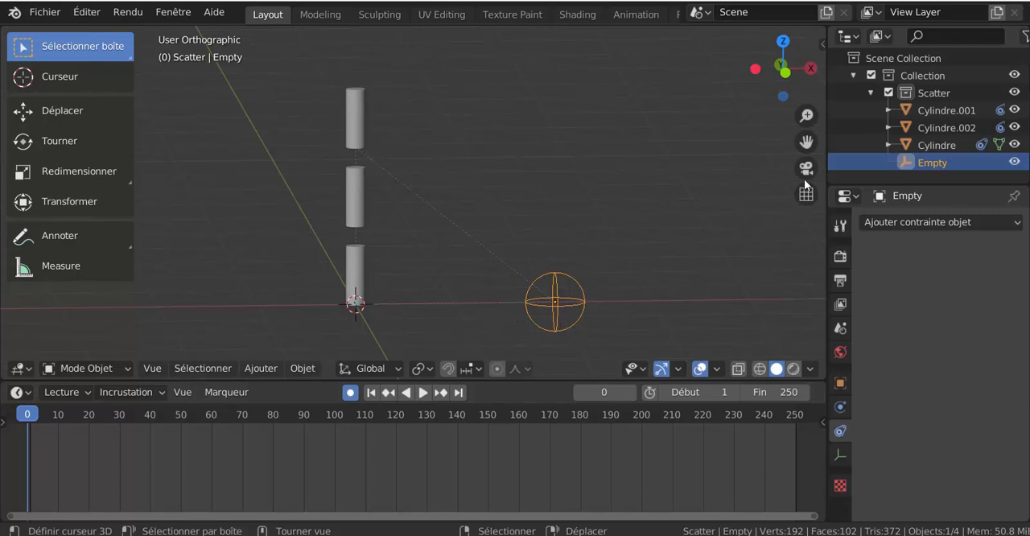
pyautogui.click(820, 42)
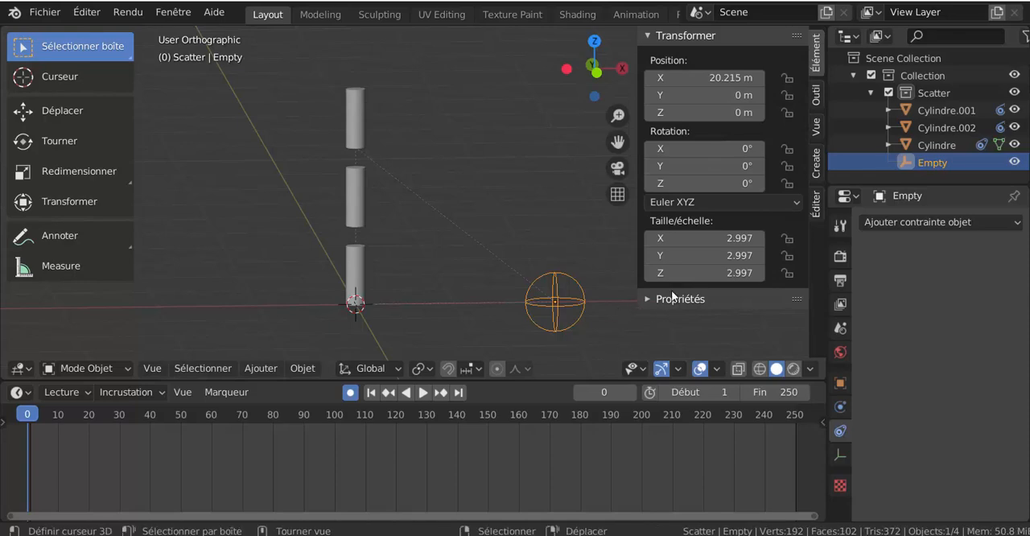
pyautogui.rightClick(684, 170)
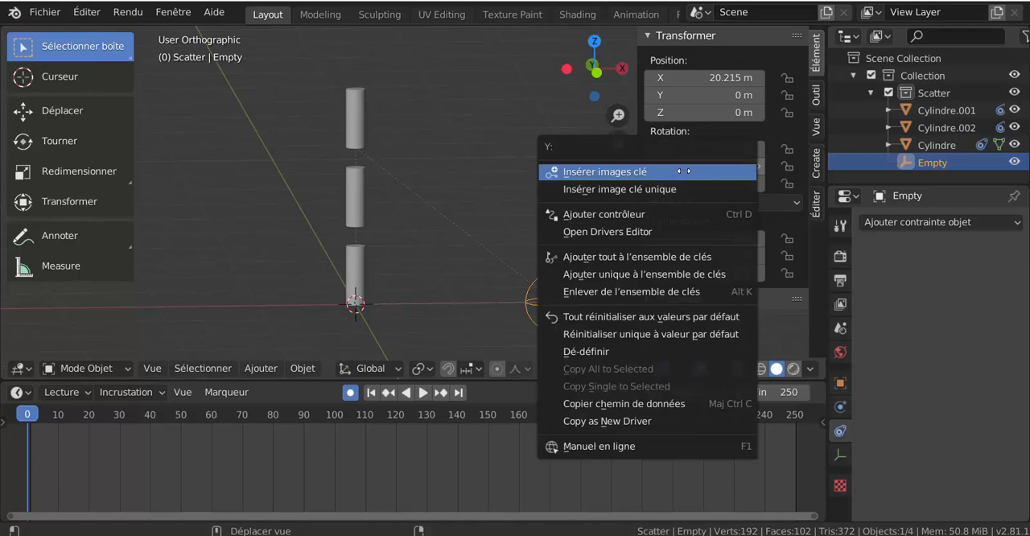
pyautogui.click(668, 169)
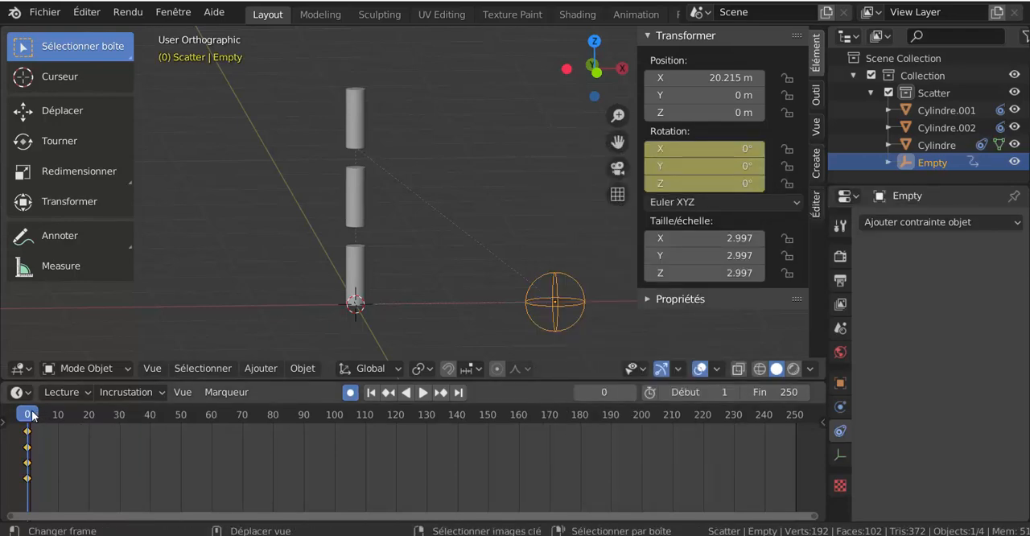
pyautogui.click(351, 393)
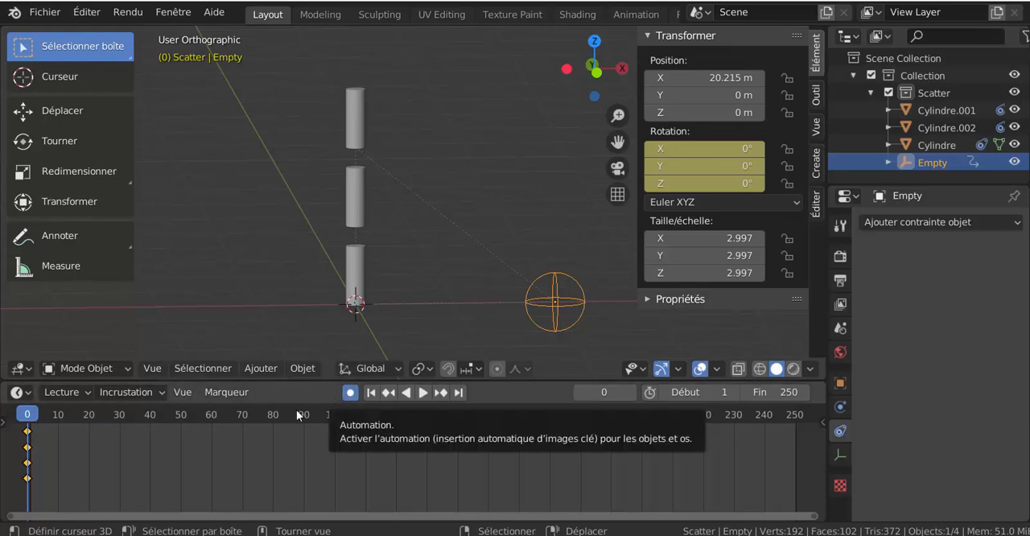
# Keyframe the Empty's X rotation at 7.5° on frame 47.
pyautogui.press('space')
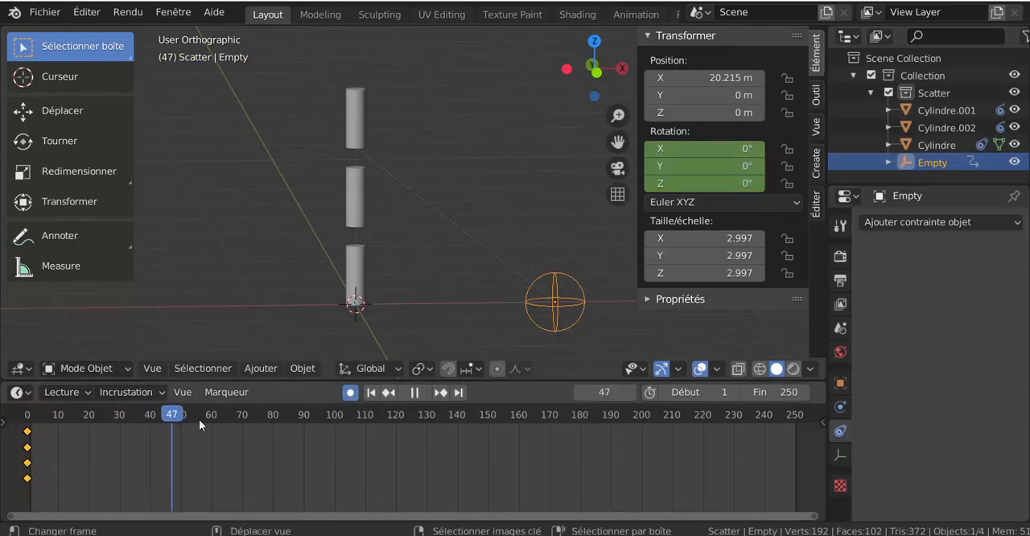
pyautogui.press('space')
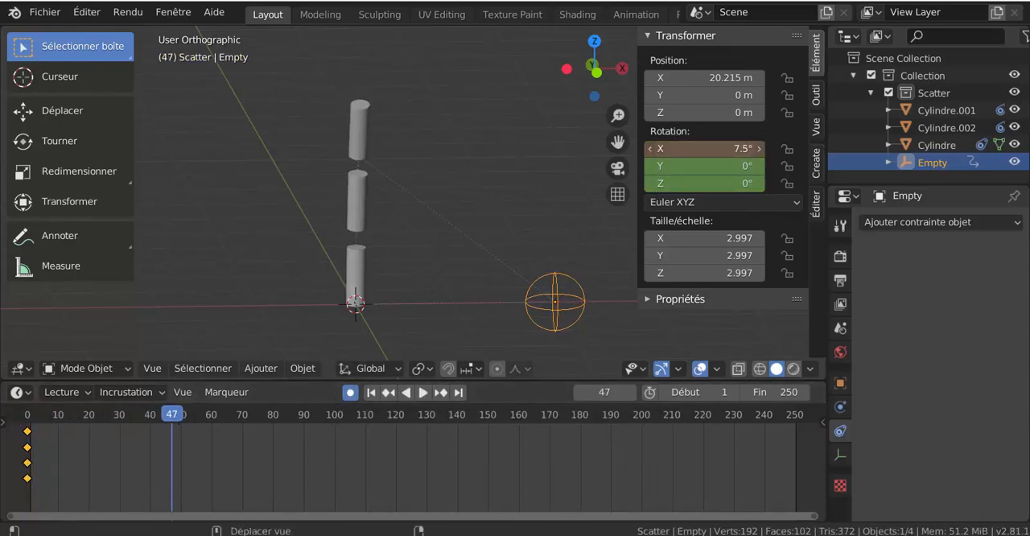
pyautogui.press('i')
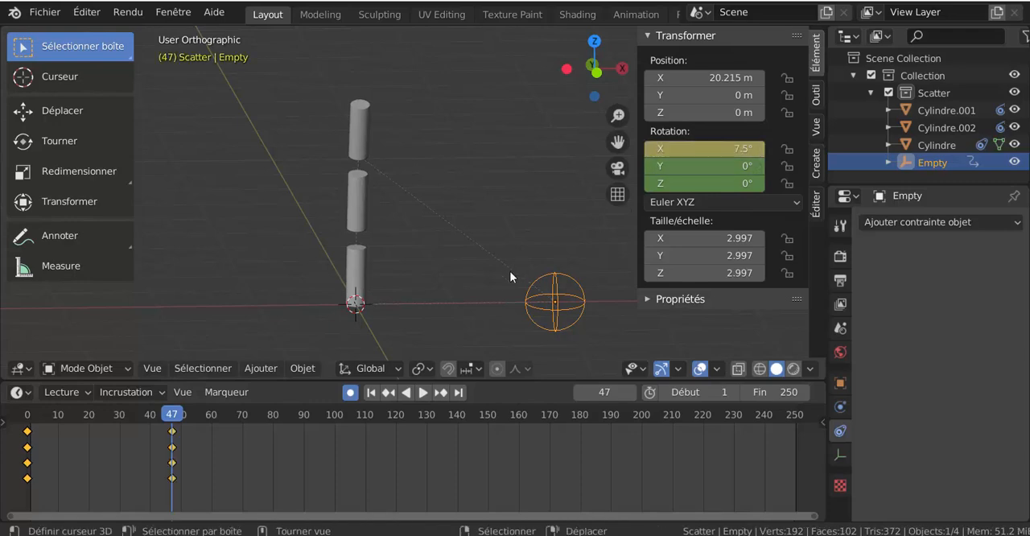
# Keyframe the Empty's X rotation at -26.1° on frame 85.
pyautogui.moveTo(510, 271); pyautogui.dragTo(464, 279, button='middle')
pyautogui.press('space')
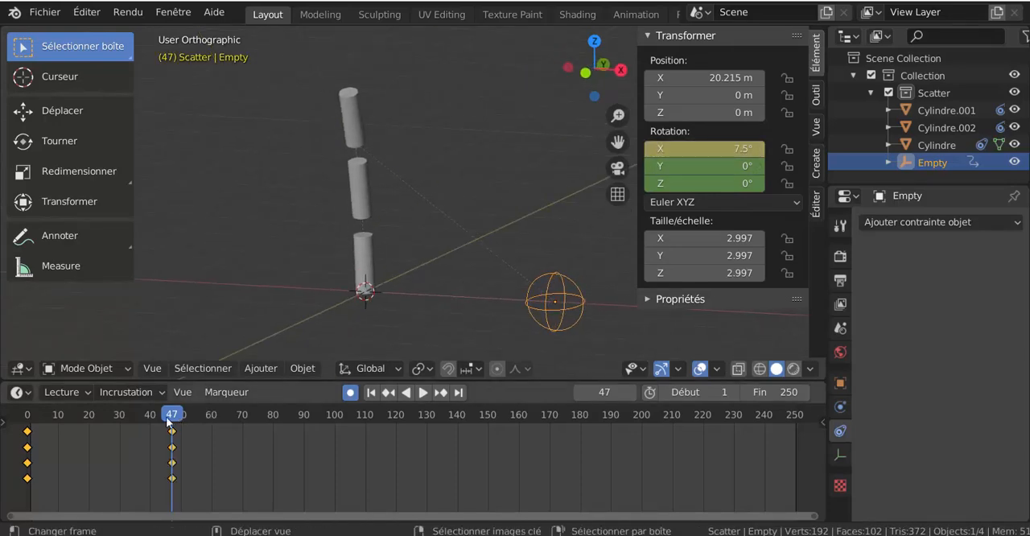
pyautogui.press('space')
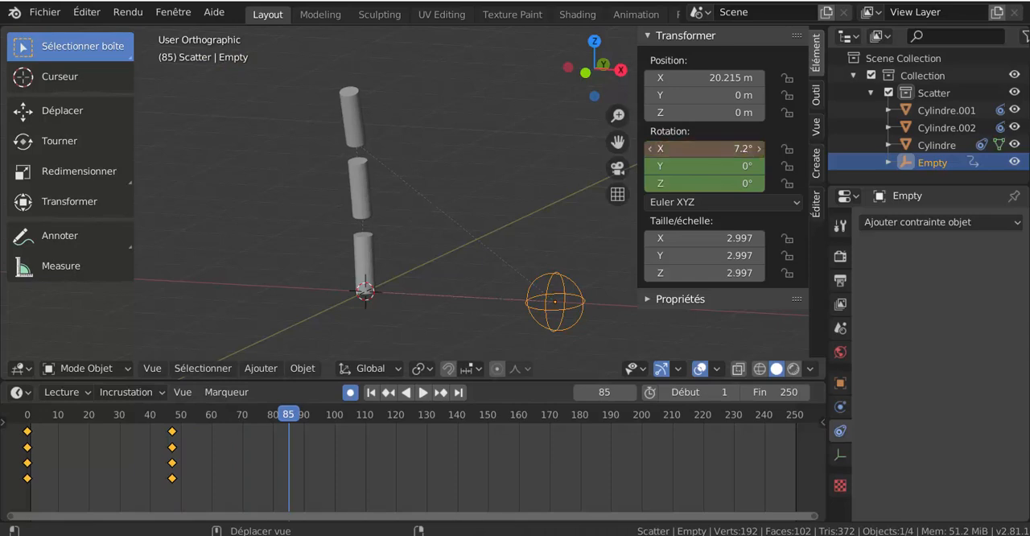
pyautogui.moveTo(709, 148); pyautogui.dragTo(658, 148)
pyautogui.press('i')
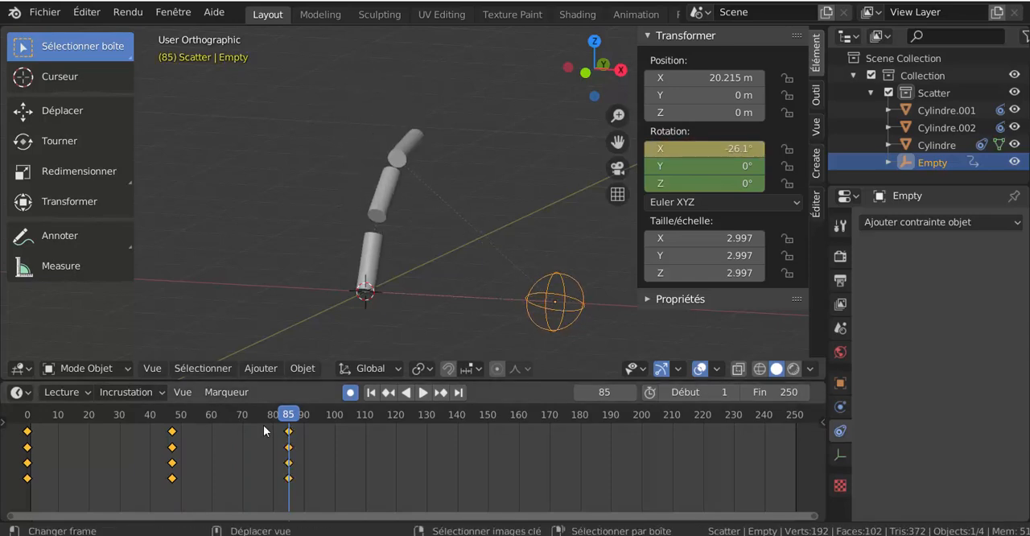
# At frame 111, keyframe the Empty's rotation at -1.6° on X and 17.5° on Y.
pyautogui.press('space')
pyautogui.moveTo(372, 428); pyautogui.dragTo(369, 428)
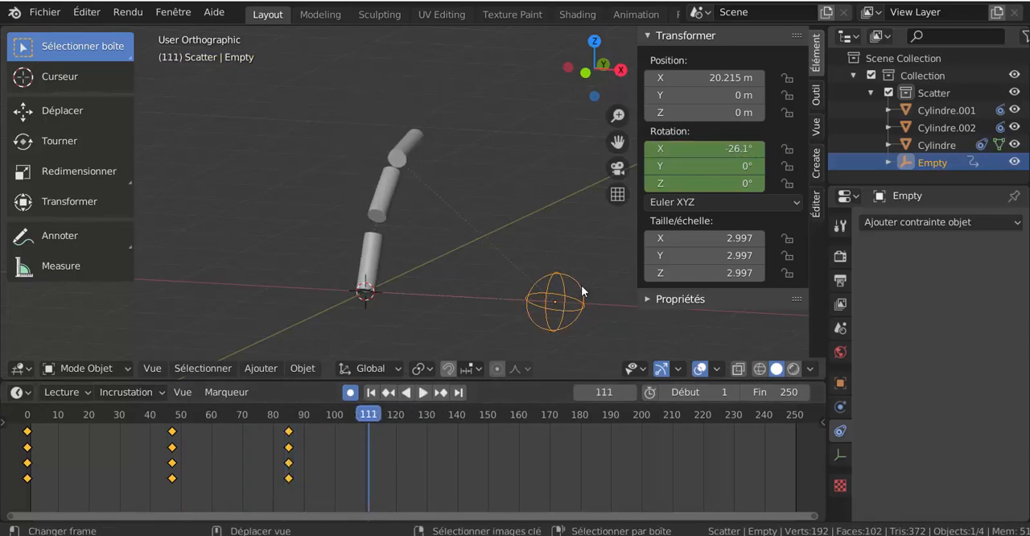
pyautogui.moveTo(686, 149); pyautogui.dragTo(723, 170)
pyautogui.press('i')
pyautogui.press('i')
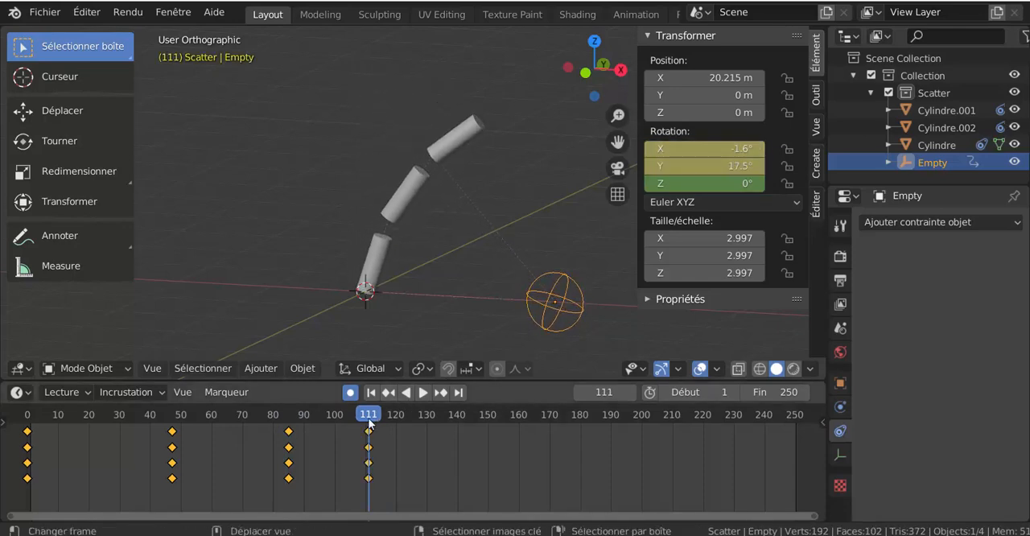
# Keyframe the Empty's Y rotation at -24.1° on frame 153.
pyautogui.press('space')
pyautogui.moveTo(506, 425); pyautogui.dragTo(498, 424)
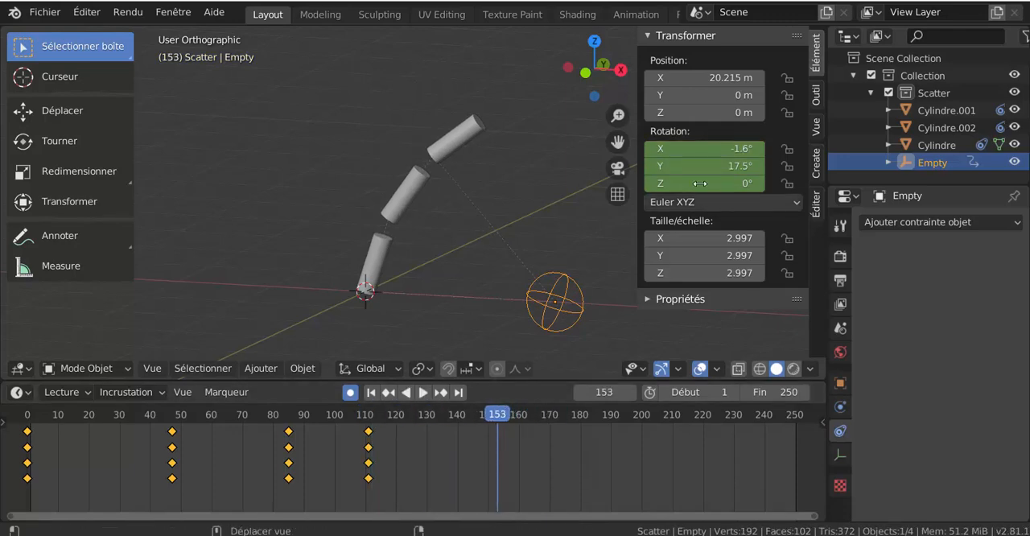
pyautogui.moveTo(716, 166); pyautogui.dragTo(683, 167)
pyautogui.press('i')
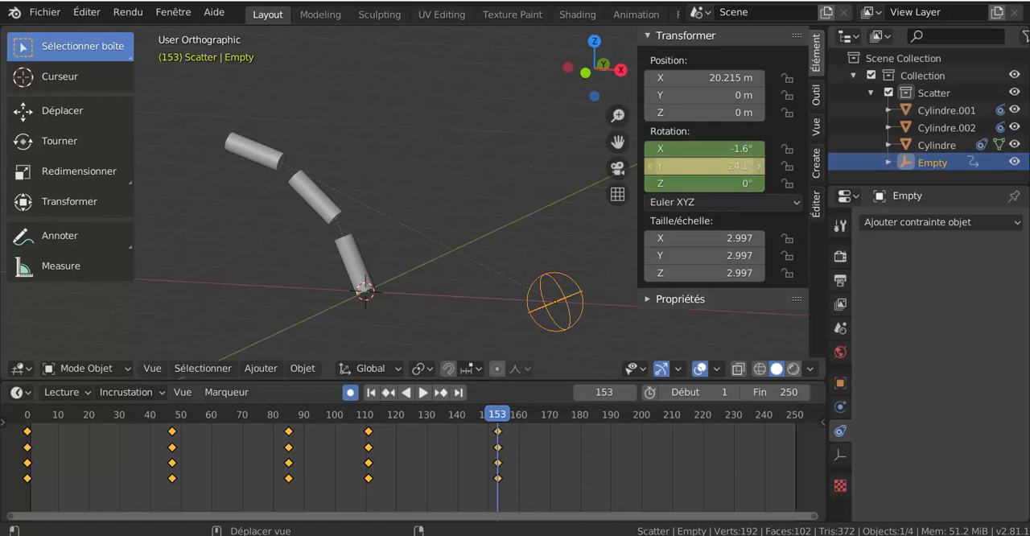
# Keyframe the Empty's Z rotation at 71.5° on frame 186 and at -17.5° on frame 225.
pyautogui.moveTo(504, 420); pyautogui.dragTo(599, 416)
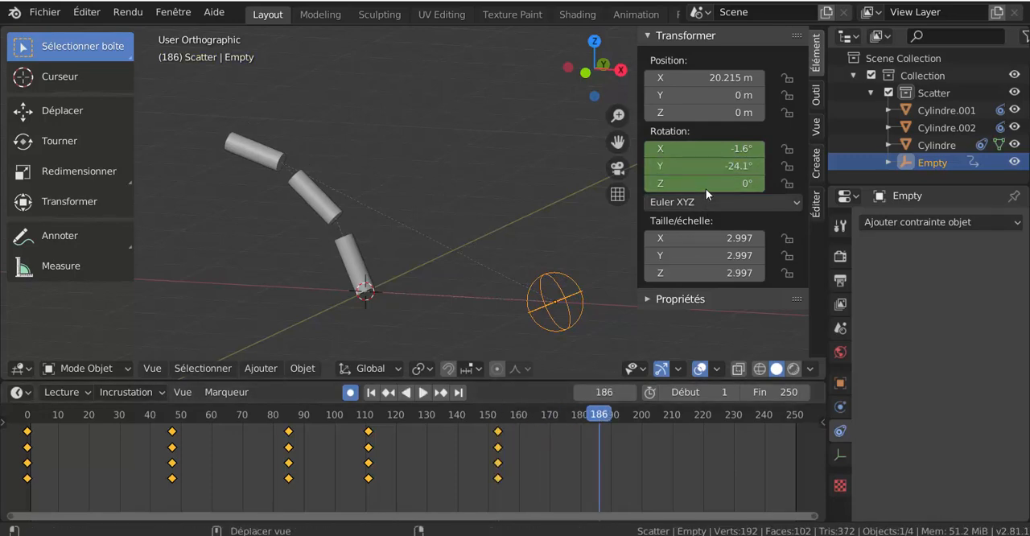
pyautogui.moveTo(708, 183); pyautogui.dragTo(773, 184)
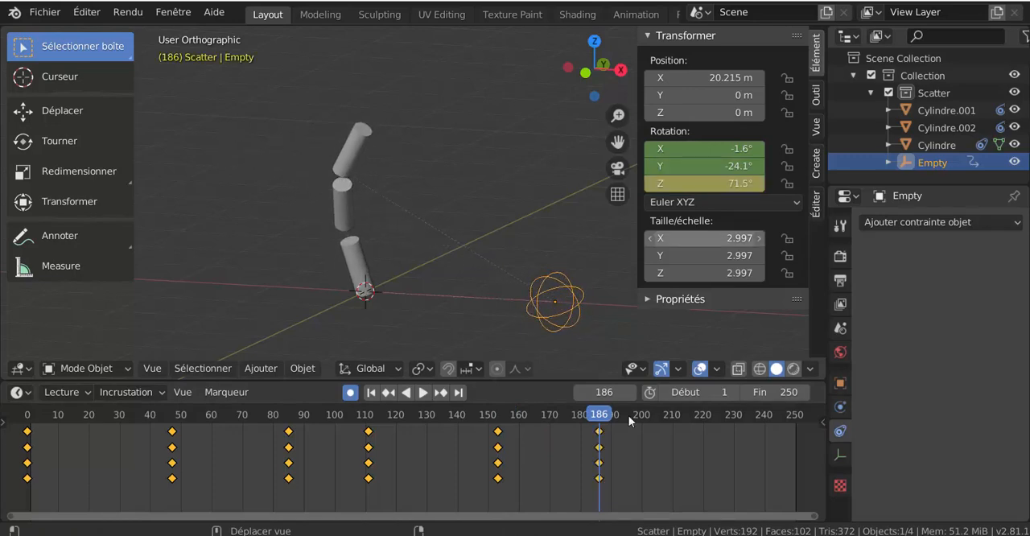
pyautogui.moveTo(610, 416); pyautogui.dragTo(719, 416)
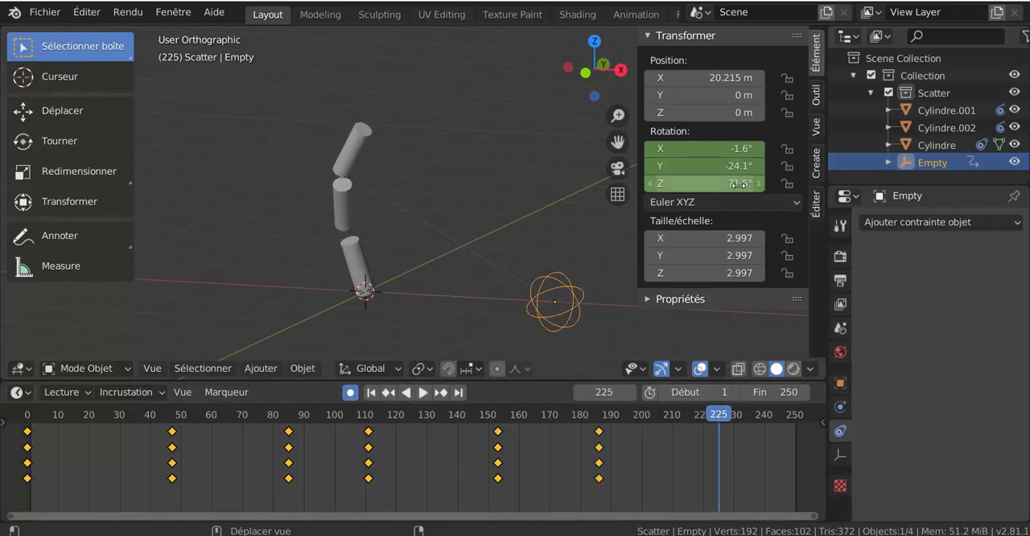
pyautogui.moveTo(725, 184); pyautogui.dragTo(693, 183)
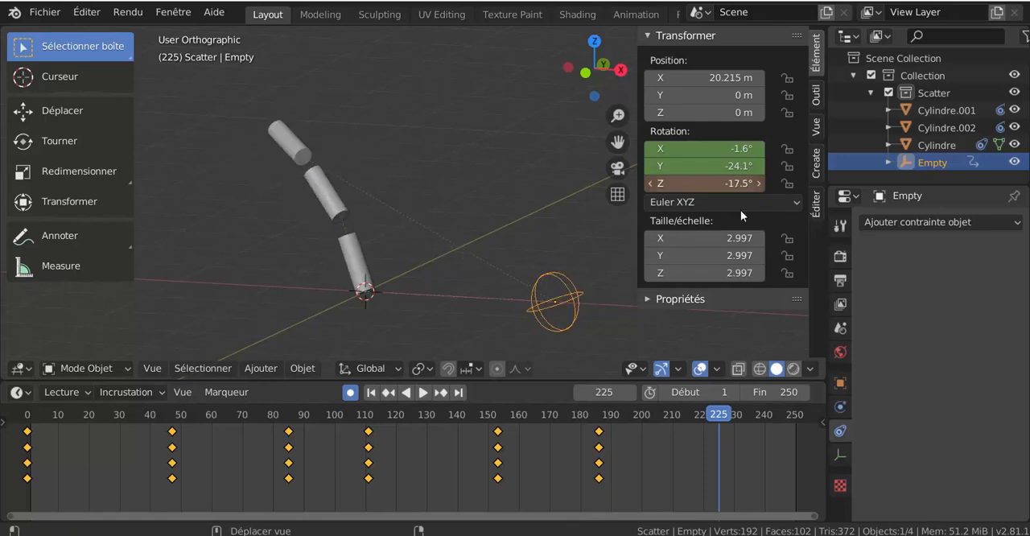
# At frame 250, keyframe the Empty's X, Y and Z rotations at 0°.
pyautogui.moveTo(727, 415); pyautogui.dragTo(785, 411)
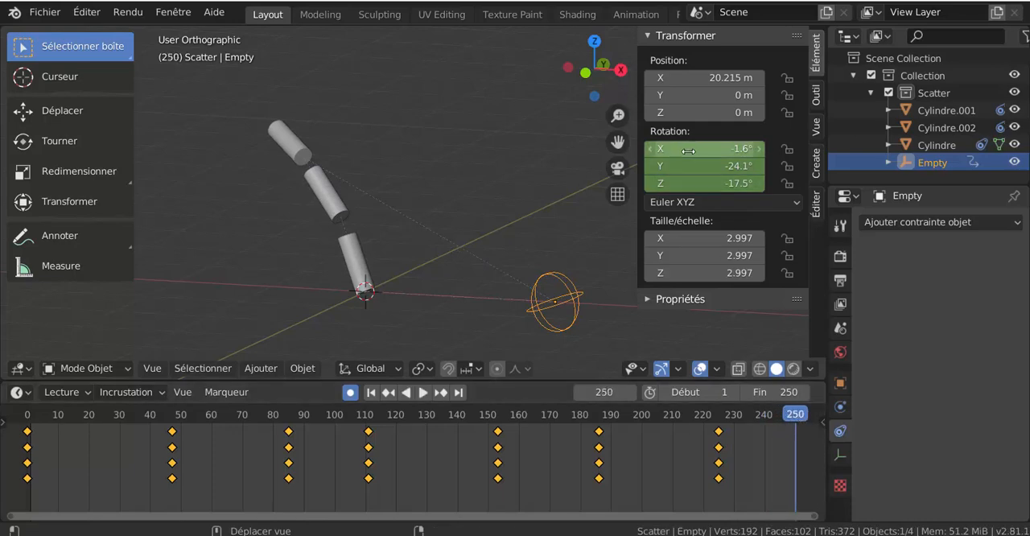
pyautogui.click(727, 149)
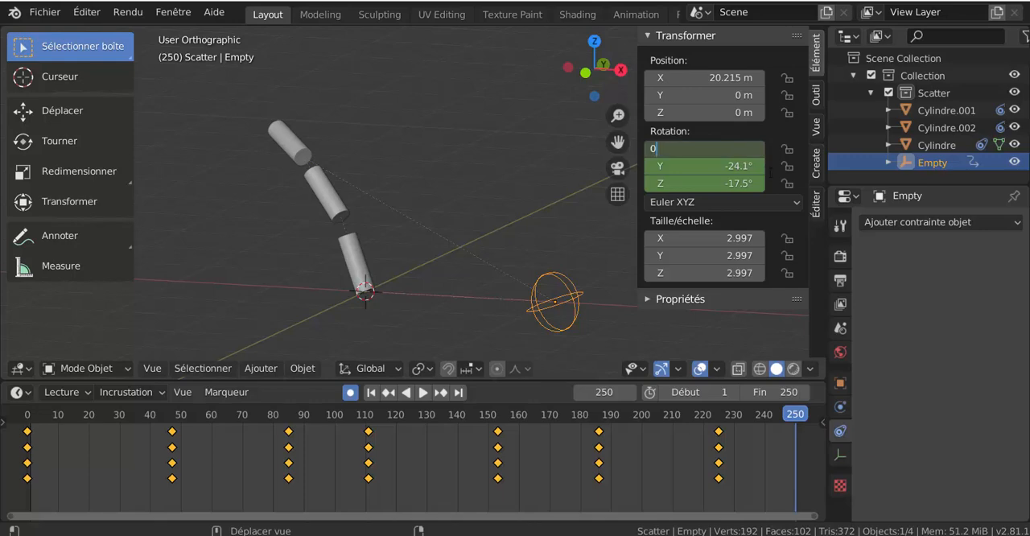
pyautogui.press('Return')
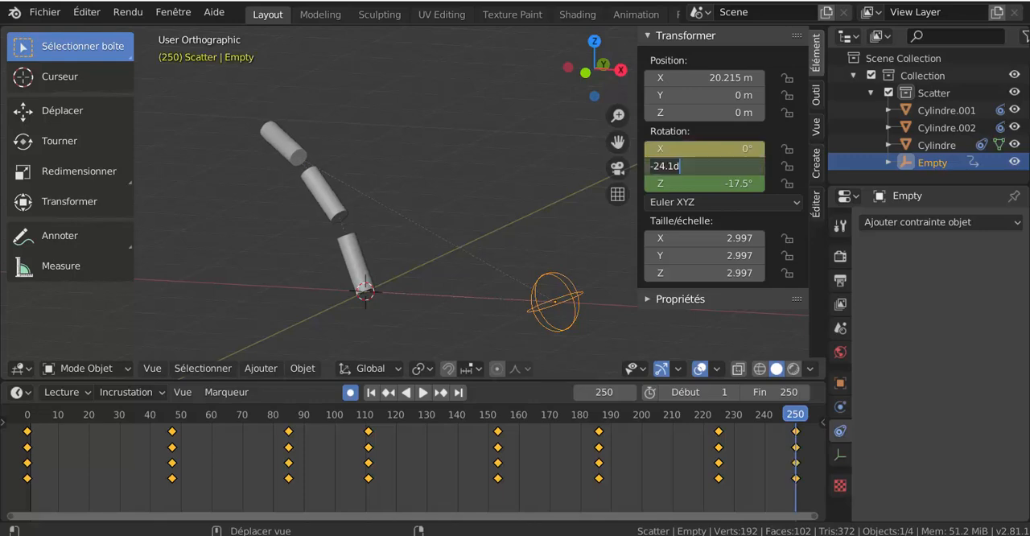
pyautogui.press('Return')
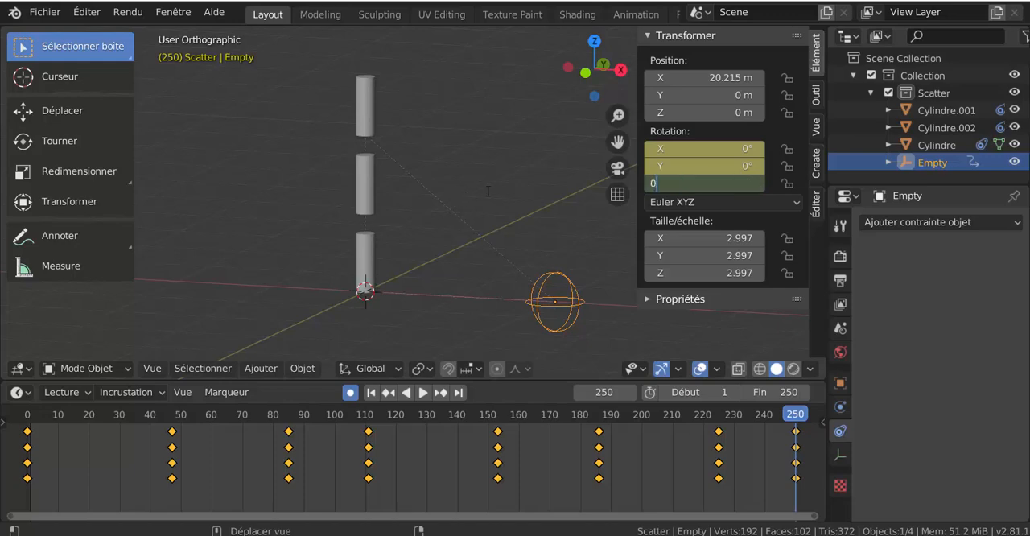
pyautogui.write('0')
pyautogui.press('Return')
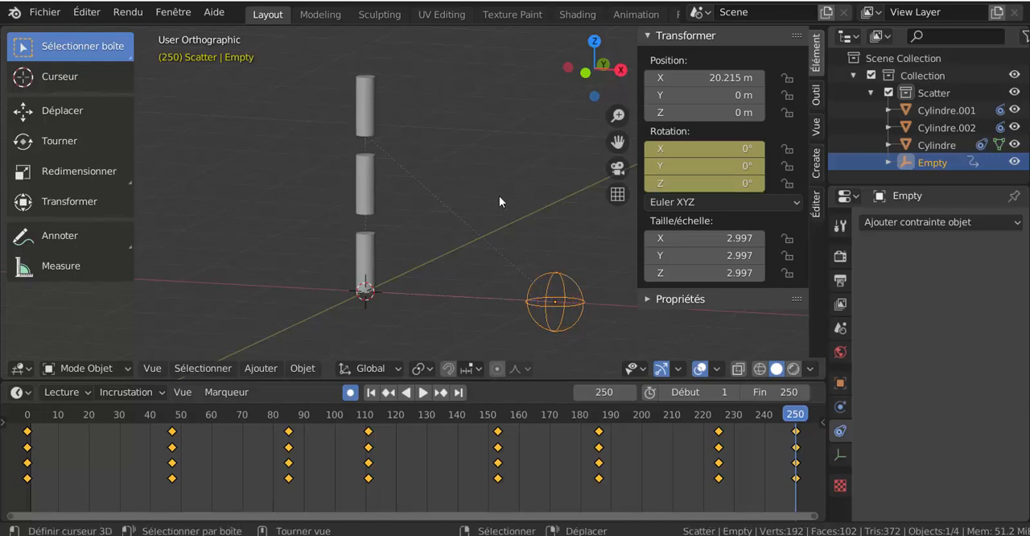
# Play the animation with the sidebar hidden and watch the cylinder chain bend from another angle.
pyautogui.click(423, 393)
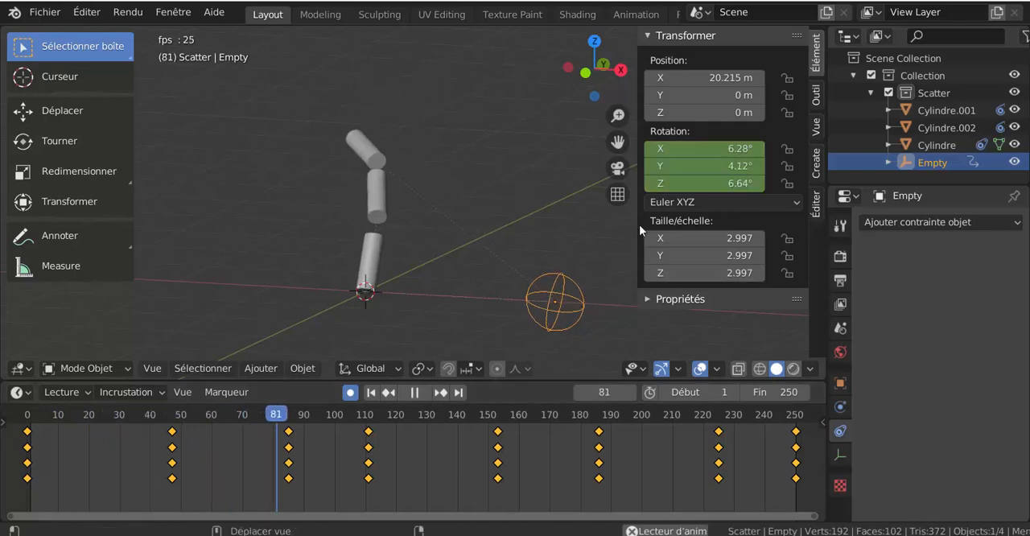
pyautogui.press('n')
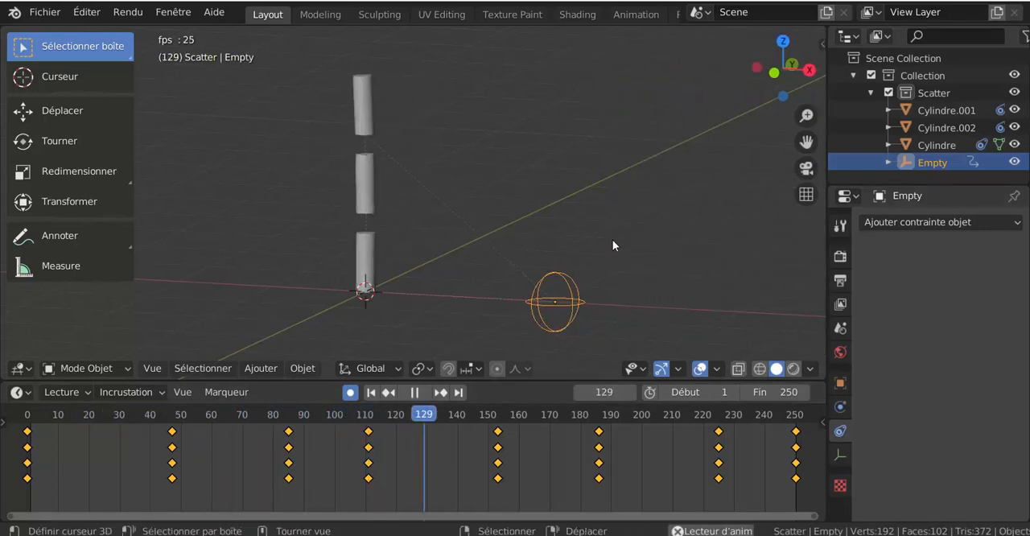
pyautogui.moveTo(633, 243); pyautogui.dragTo(670, 249, button='middle')
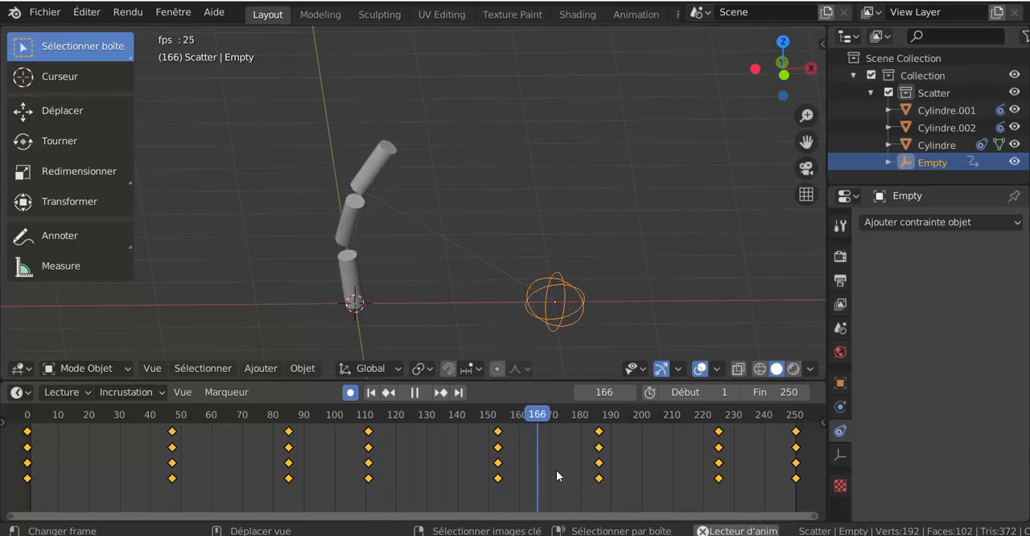
# Scale the Empty's keyframes closer together so the last one falls at frame 112, and set the end frame to 112.
pyautogui.press('s')
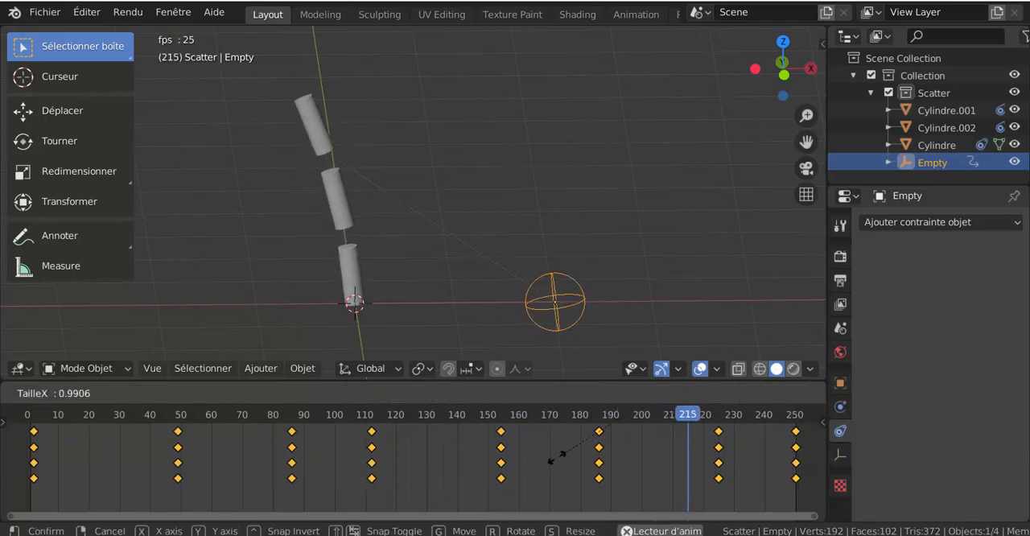
pyautogui.click(612, 444)
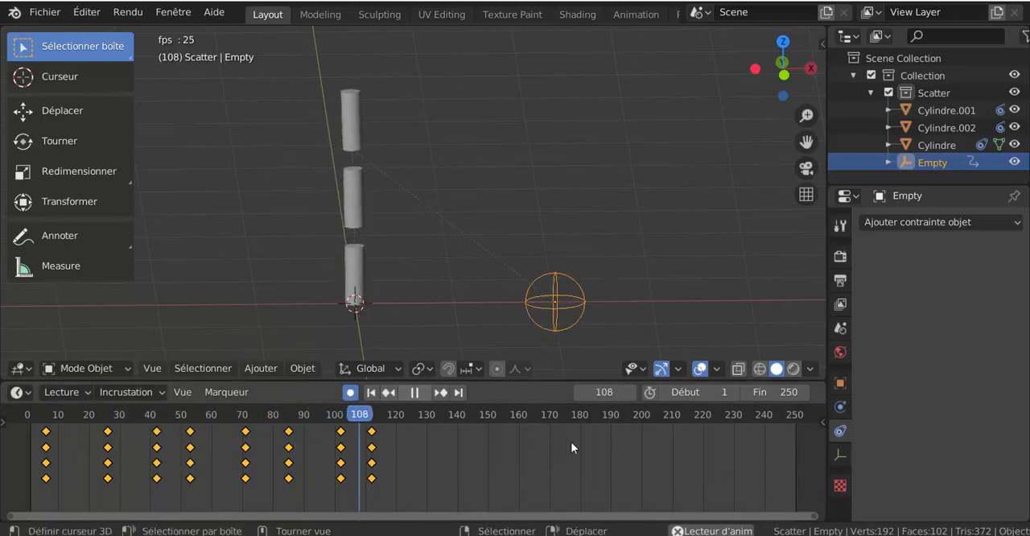
pyautogui.moveTo(762, 392)
pyautogui.mouseDown()
pyautogui.moveTo(701, 392)
pyautogui.moveTo(762, 392)
pyautogui.mouseUp()
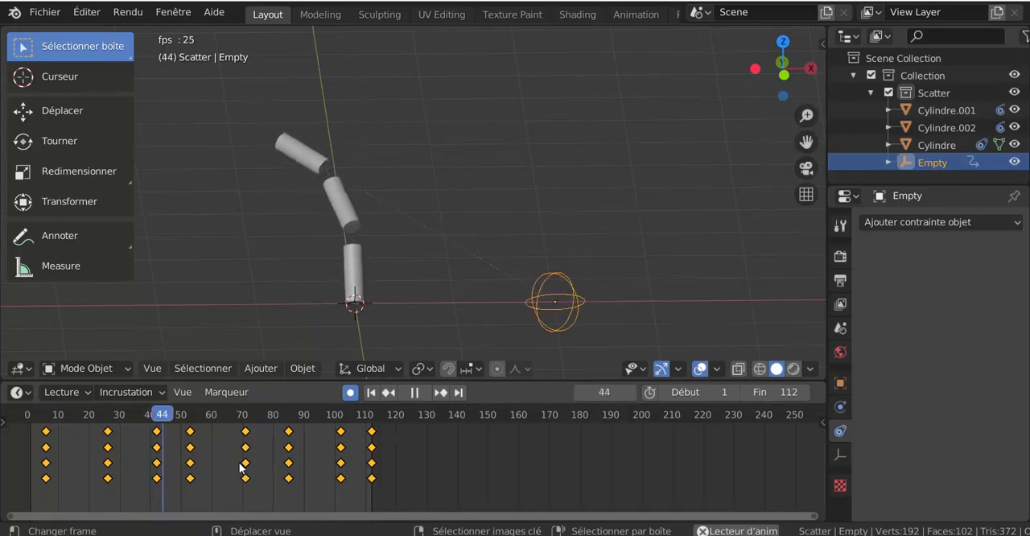
# Compress the Empty's keyframes further and shift them to span frames 1 to 40, and set the end frame to 40.
pyautogui.press('s')
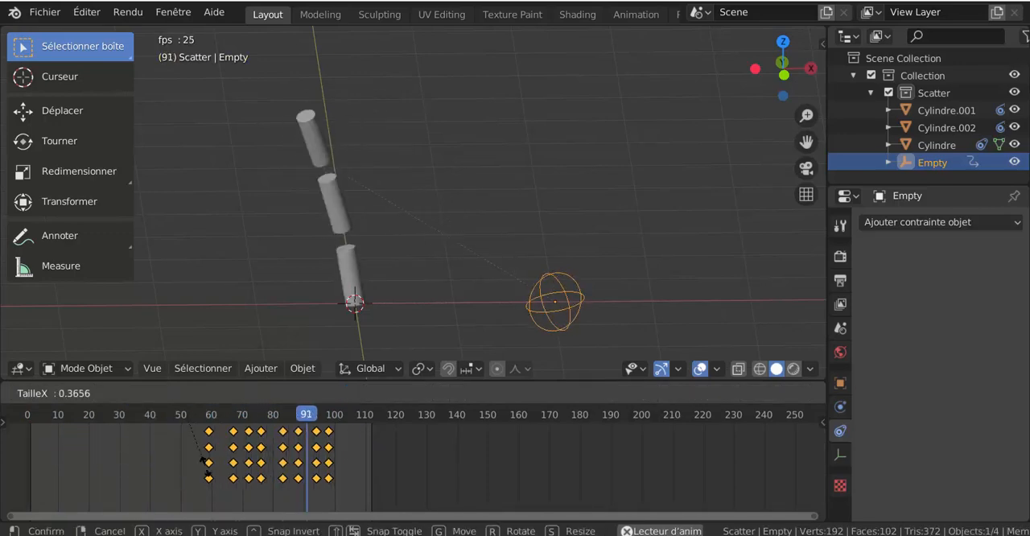
pyautogui.click(206, 473)
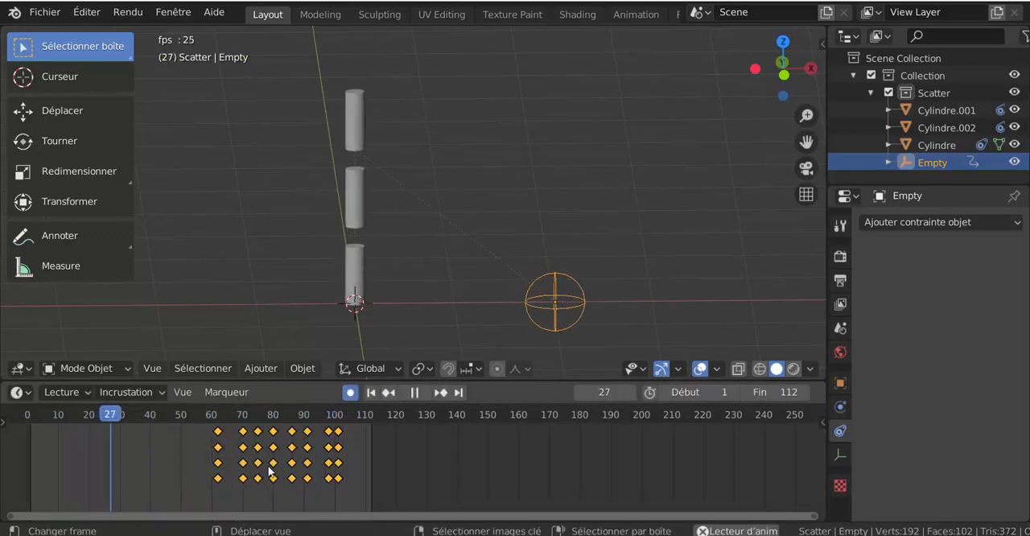
pyautogui.press('g')
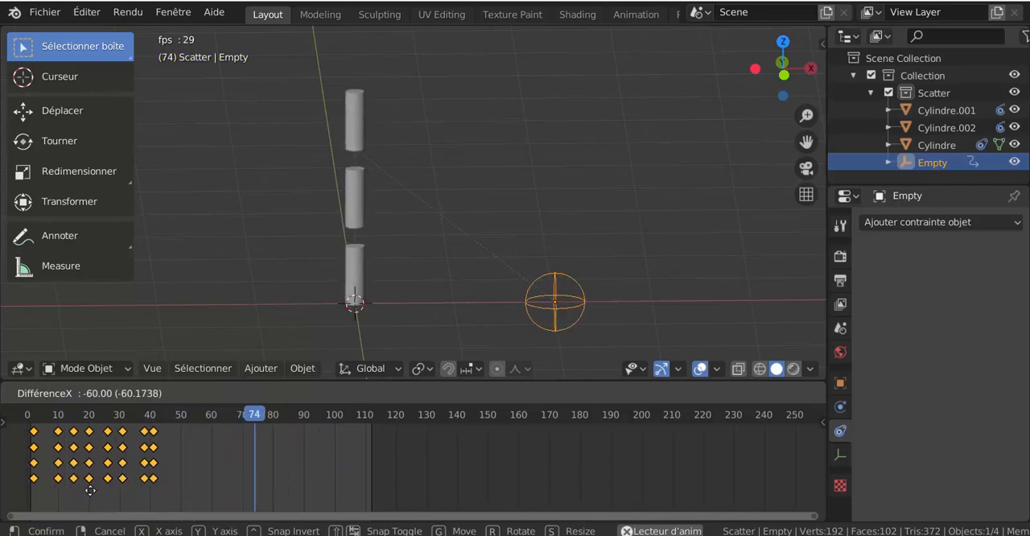
pyautogui.click(98, 491)
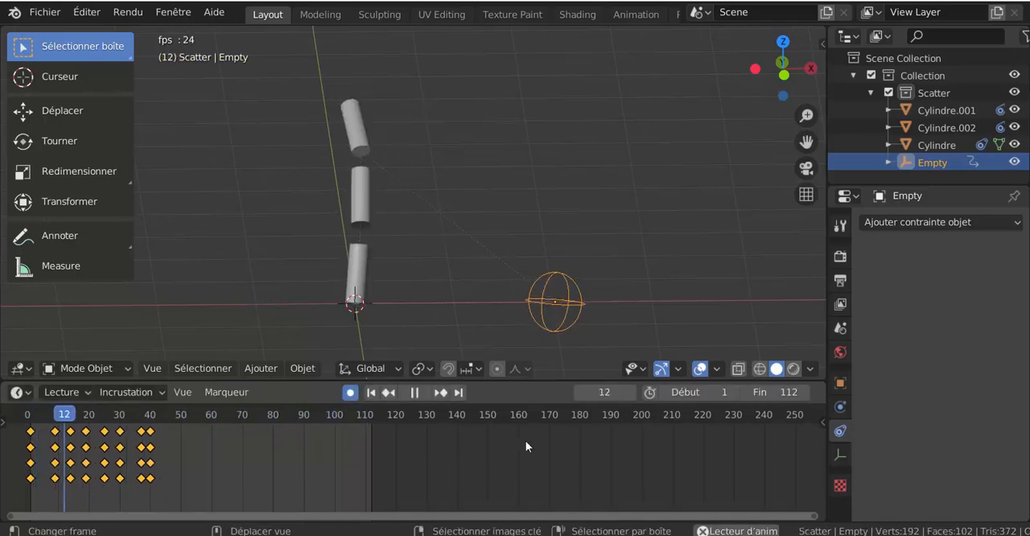
pyautogui.moveTo(769, 392); pyautogui.dragTo(654, 392)
pyautogui.click(746, 392)
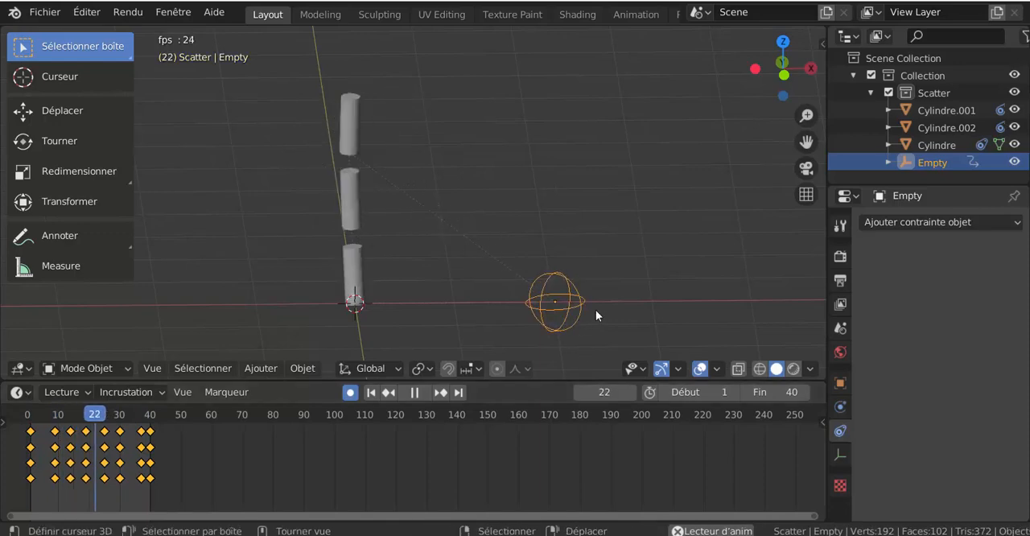
# Turn off the relationship lines in the viewport overlays and hide the Empty from the viewport.
pyautogui.click(717, 369)
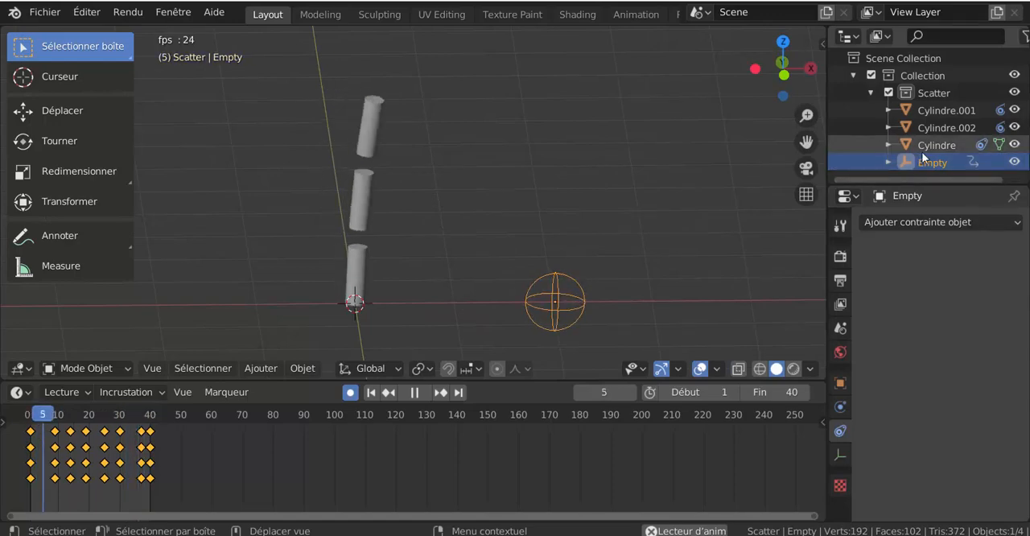
pyautogui.click(1015, 162)
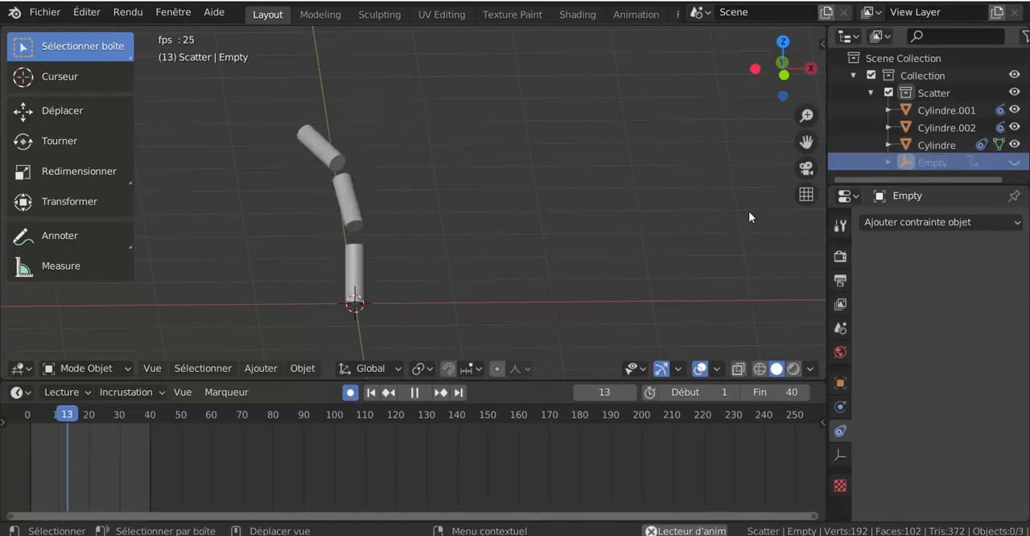
# Shrink the timeline to enlarge the 3D viewport, and watch the cylinder chain's animation from the front view.
pyautogui.scroll(6, 581, 267)
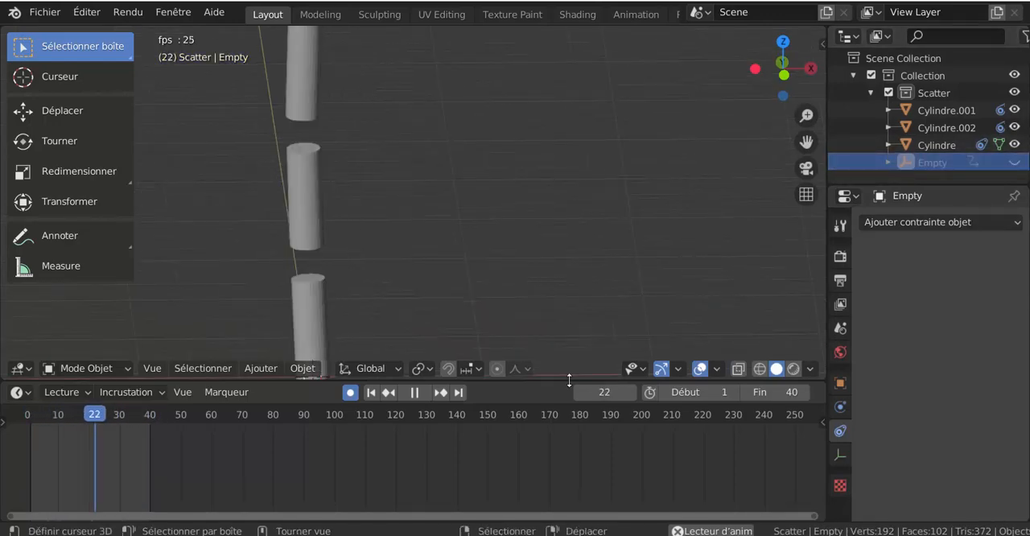
pyautogui.moveTo(569, 380); pyautogui.dragTo(569, 508)
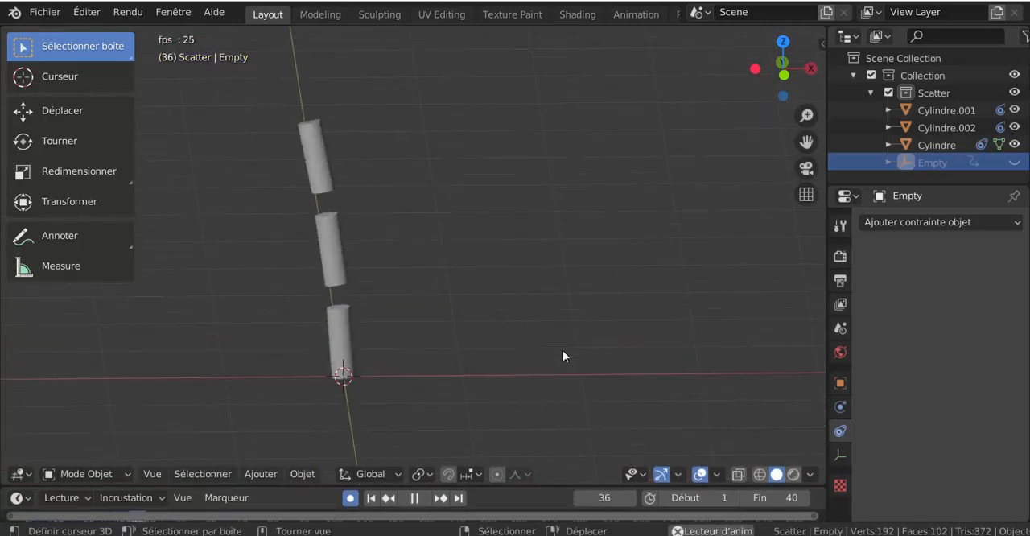
pyautogui.keyDown('shift'); pyautogui.moveTo(497, 347); pyautogui.dragTo(610, 338, button='middle'); pyautogui.keyUp('shift')
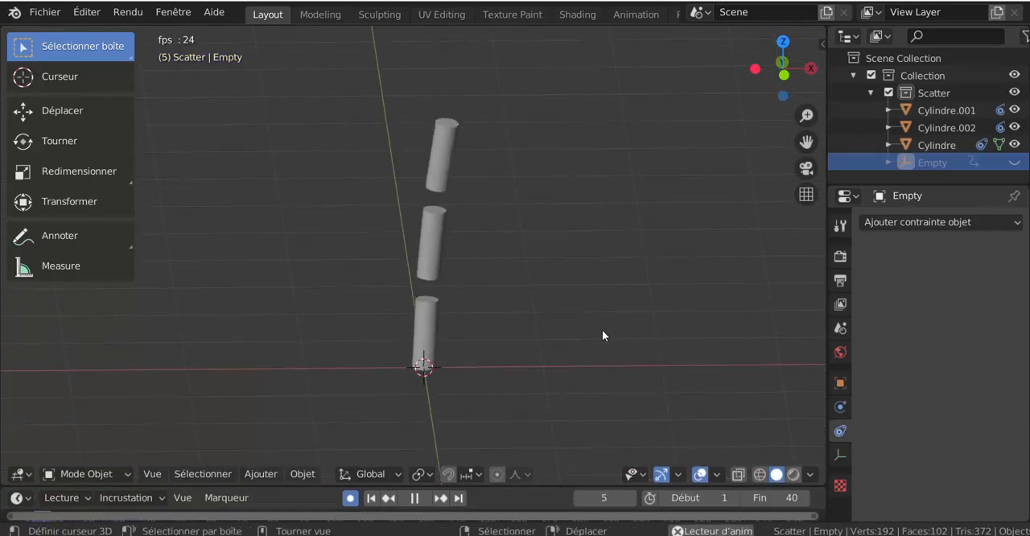
pyautogui.press('KP_1')
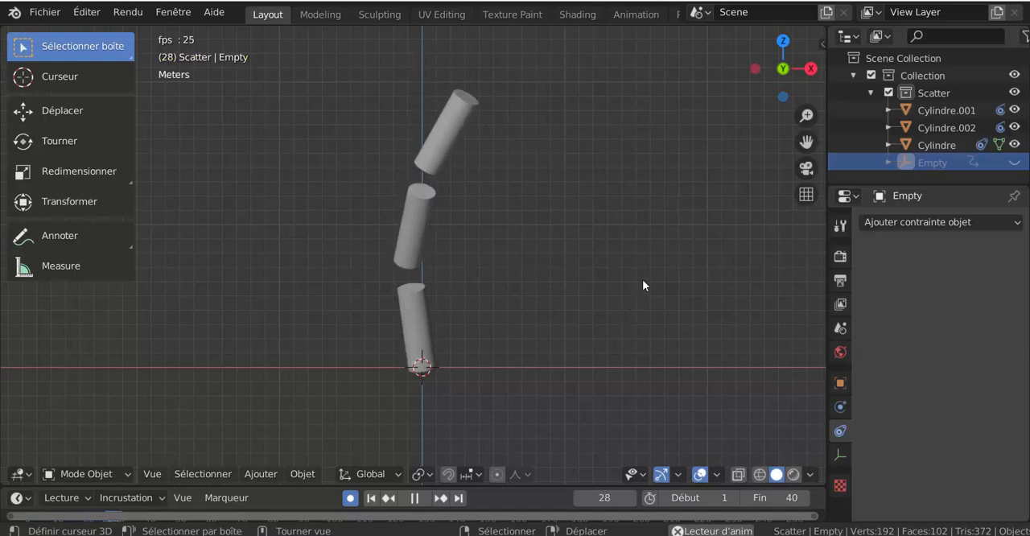
pyautogui.keyDown('shift'); pyautogui.moveTo(645, 264); pyautogui.dragTo(629, 326, button='middle'); pyautogui.keyUp('shift')
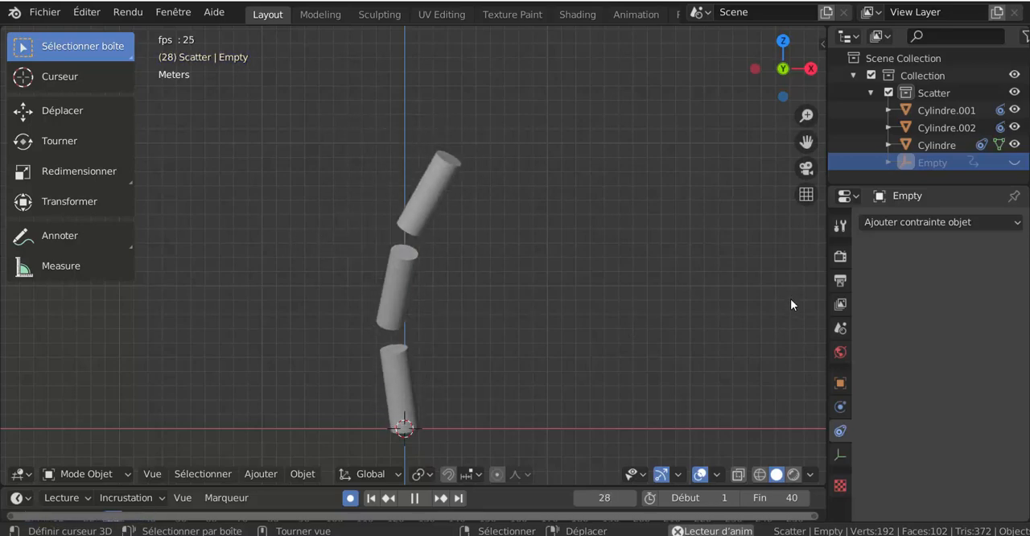
# Look through the available object constraints and show the Empty's transform values in the viewport sidebar.
pyautogui.click(927, 221)
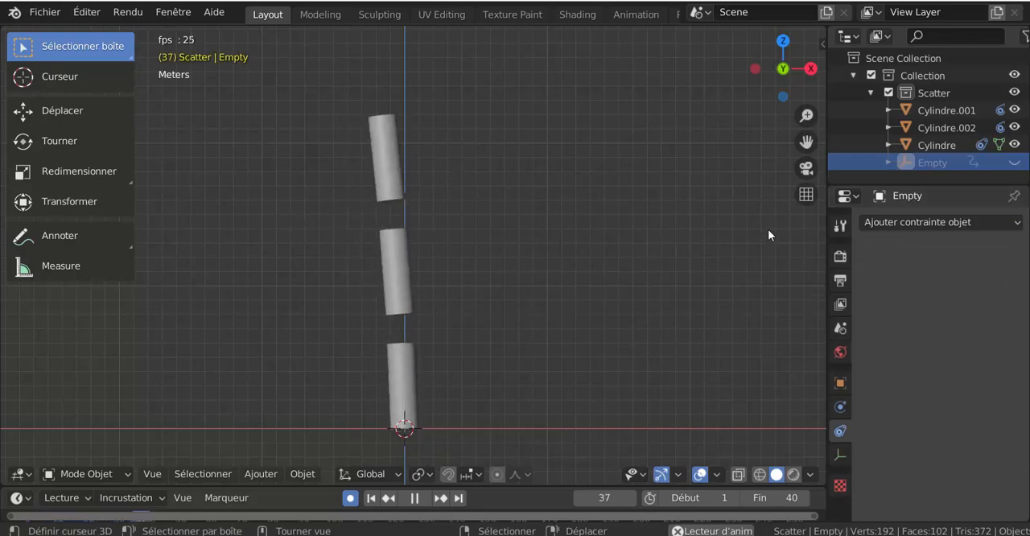
pyautogui.click(821, 43)
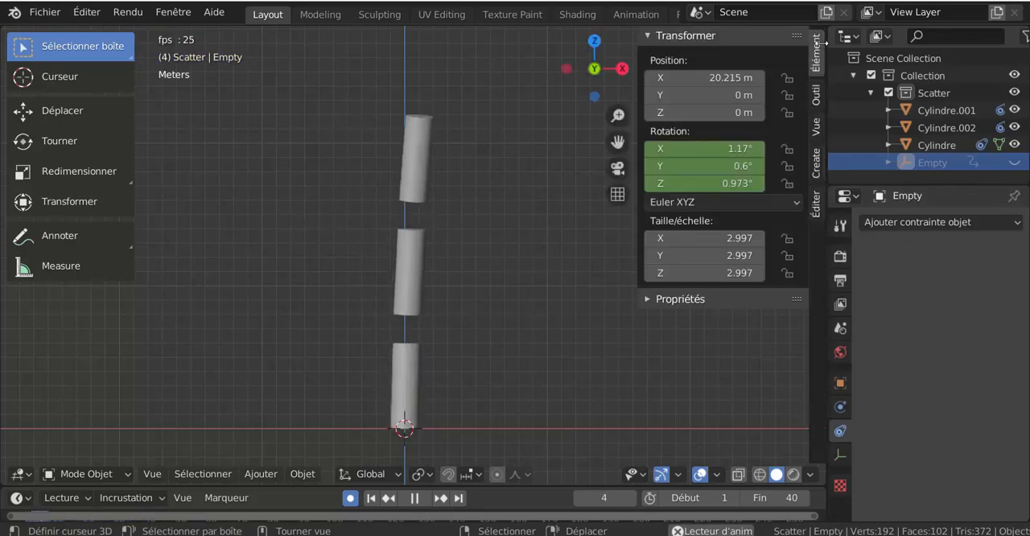